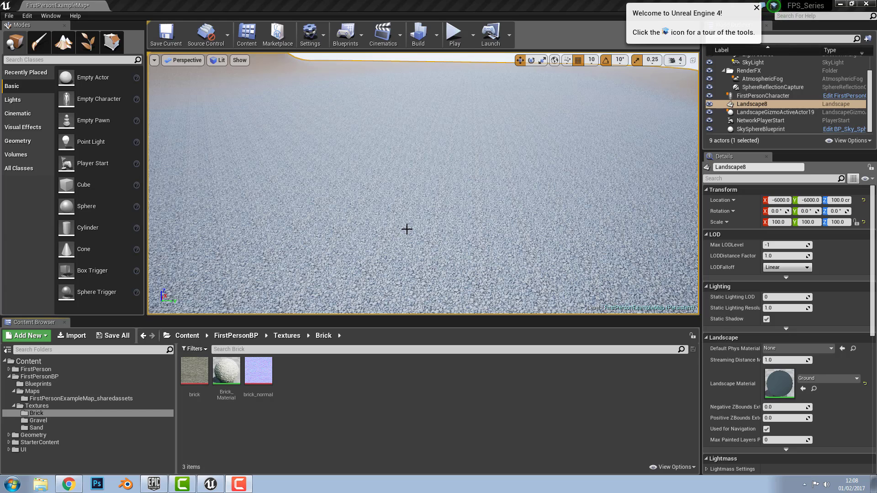
Place a Box geometry brush on the gravel landscape
mouse_move(420, 200)
right_down()
mouse_move(418, 213)
mouse_move(420, 194)
right_up()
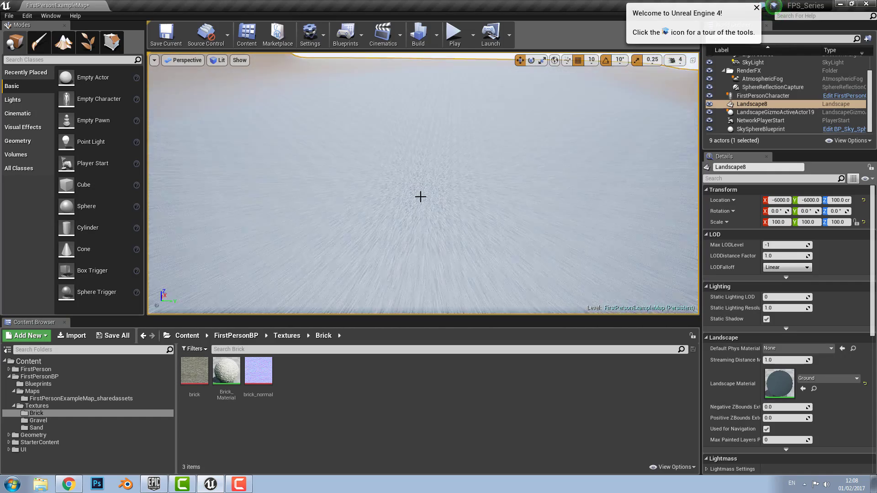
scroll(423, 195, up, 2)
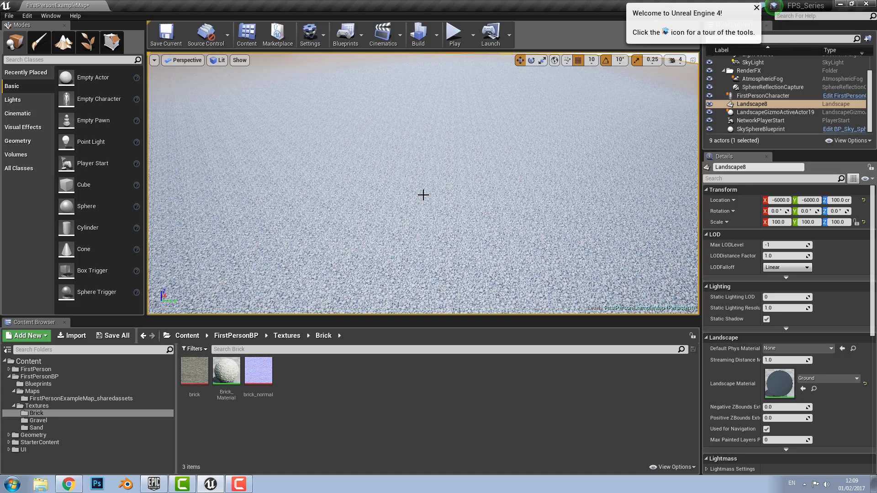
right_drag(422, 194, 413, 188)
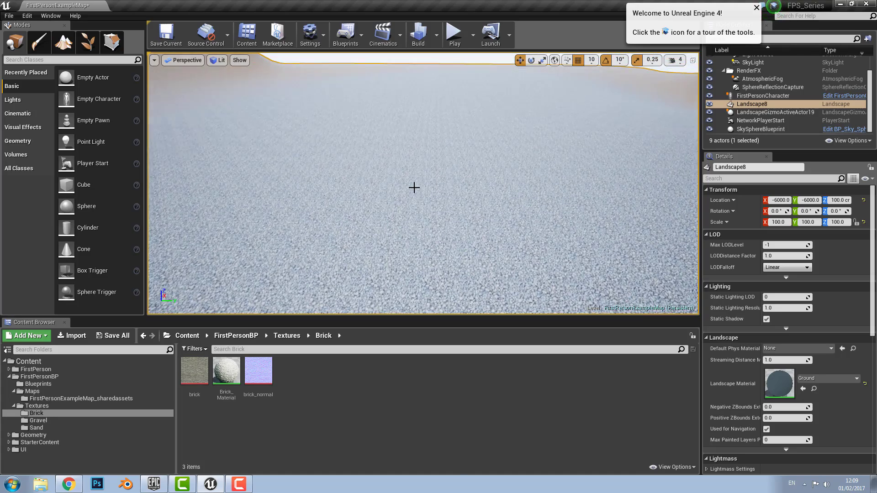
scroll(414, 187, down, 2)
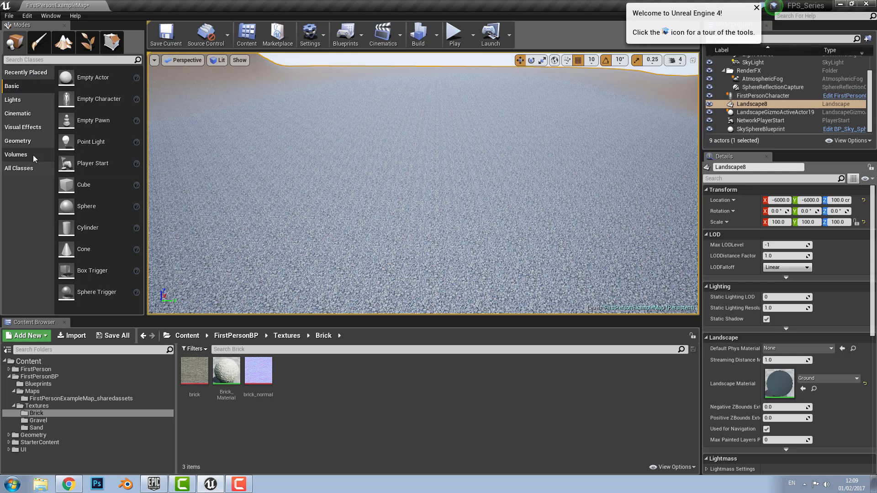
click(31, 143)
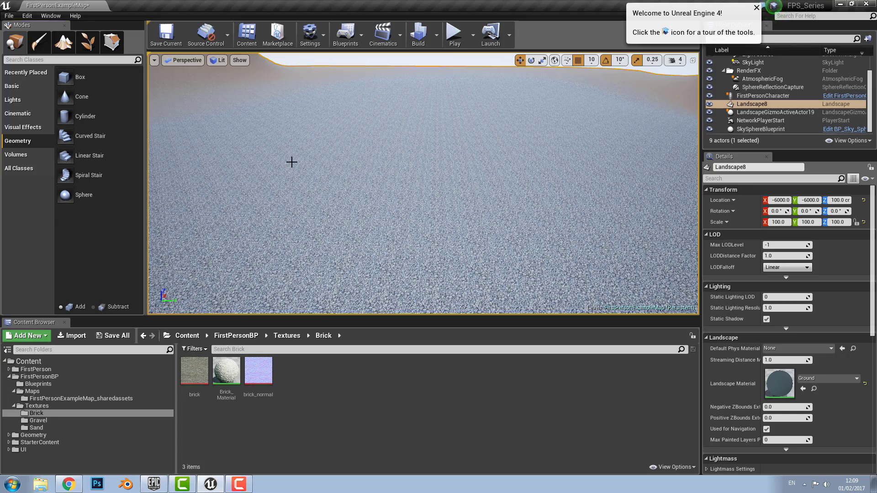
right_drag(479, 195, 449, 187)
scroll(499, 197, up, 2)
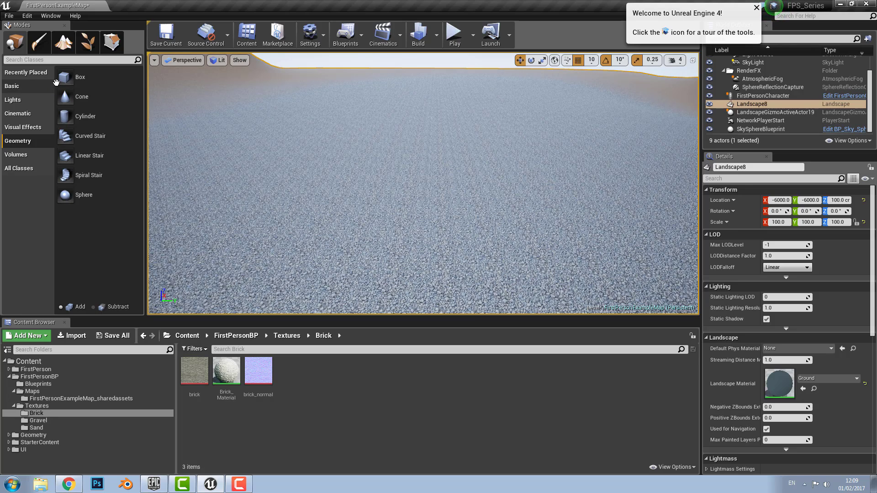
mouse_move(73, 80)
mouse_down()
mouse_move(227, 117)
mouse_move(392, 215)
mouse_move(422, 219)
mouse_up()
Reposition the box brush above the gravel ground at Y -180 and Z 260 cm
mouse_move(487, 223)
right_down()
mouse_move(470, 220)
mouse_move(487, 223)
right_up()
scroll(487, 223, up, 2)
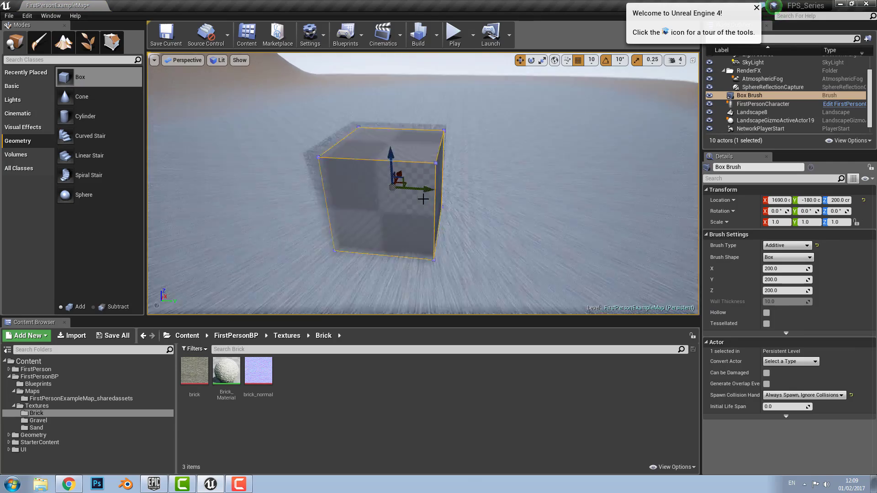
drag(428, 191, 461, 195)
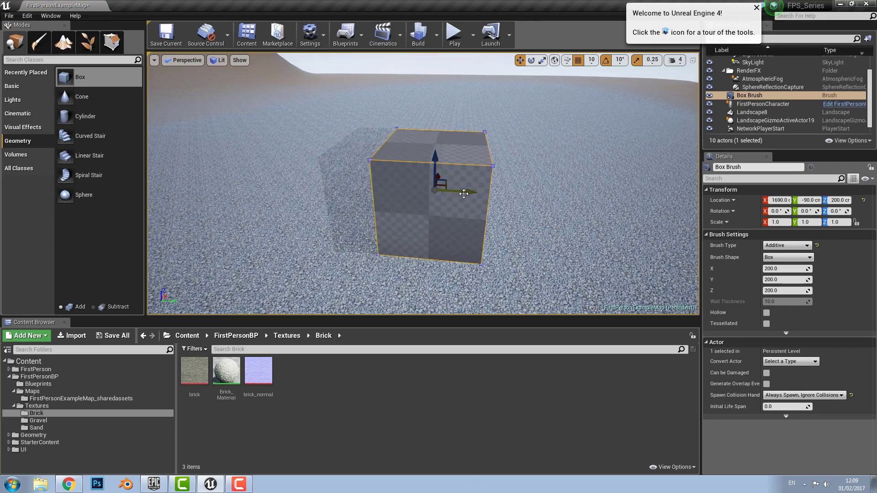
drag(436, 160, 437, 100)
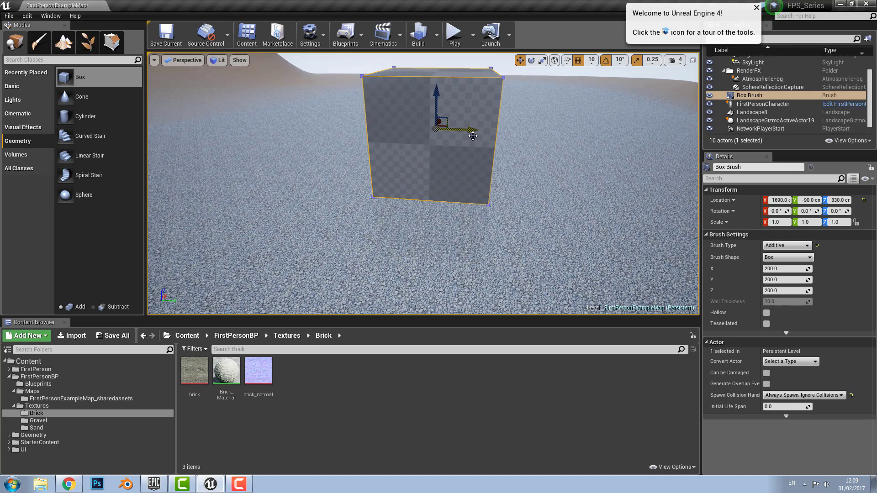
drag(469, 132, 368, 127)
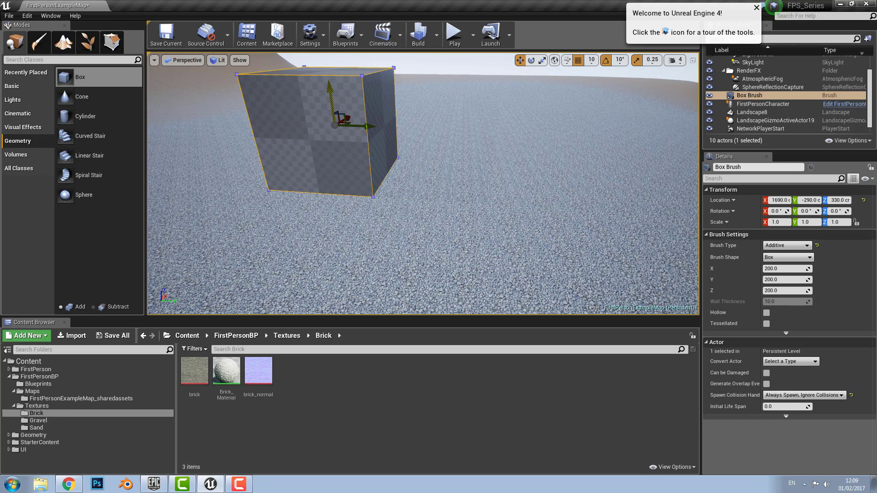
drag(329, 94, 335, 175)
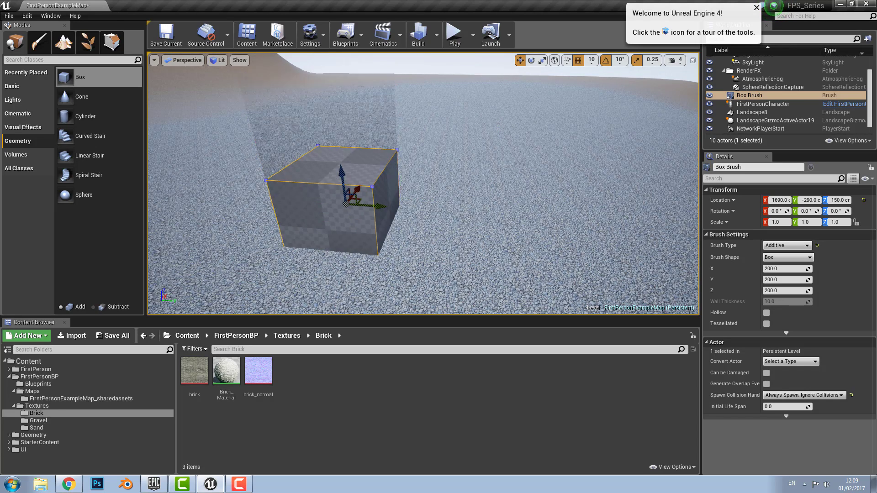
mouse_move(338, 183)
right_down()
mouse_move(304, 183)
mouse_move(322, 184)
mouse_move(328, 203)
mouse_move(330, 196)
right_up()
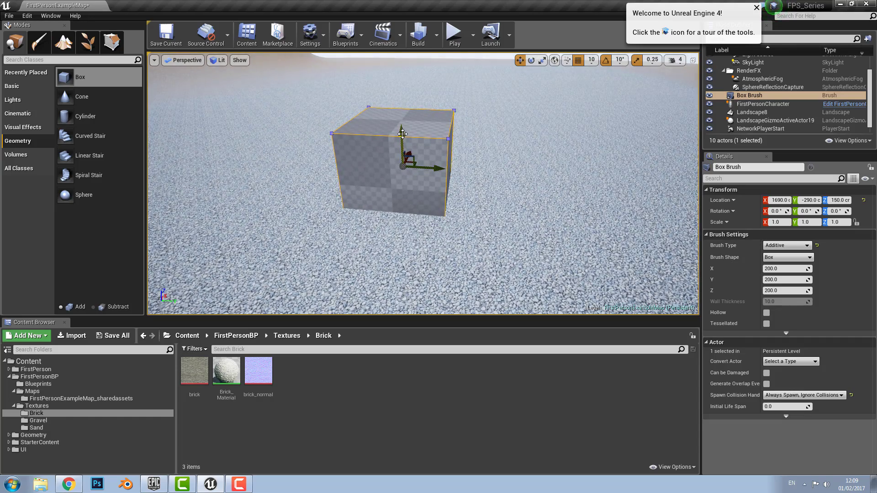
drag(409, 84, 408, 75)
right_drag(528, 180, 539, 157)
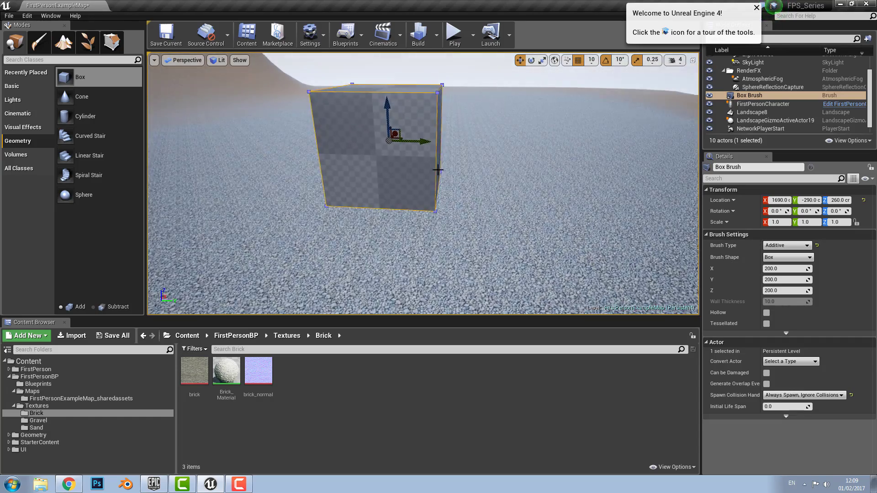
drag(421, 143, 489, 143)
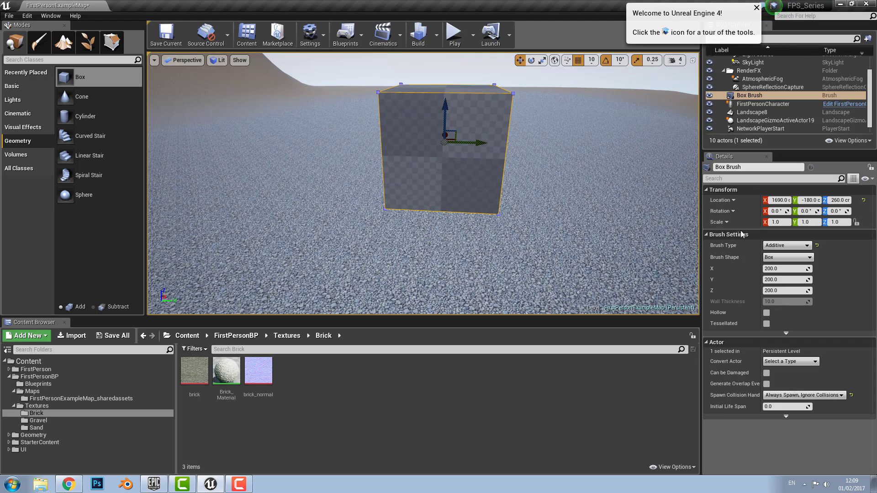
Try the Subtractive brush type on the box and restore it to Additive
right_drag(528, 221, 547, 216)
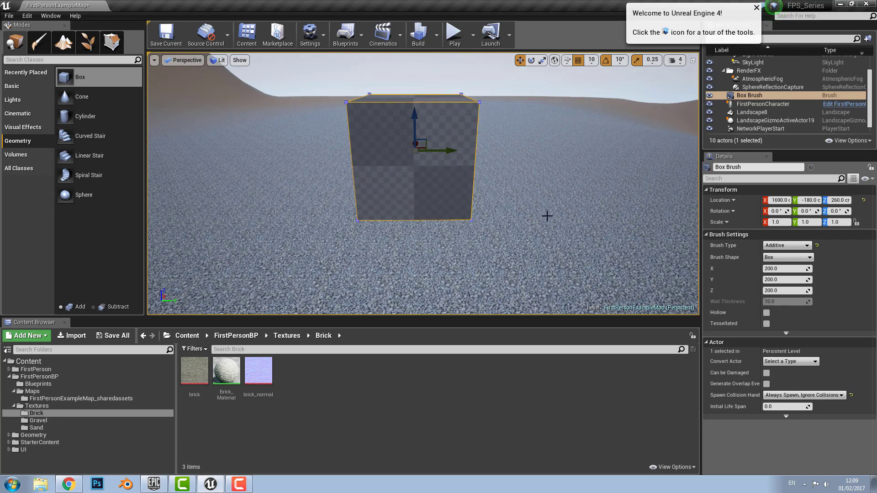
click(784, 246)
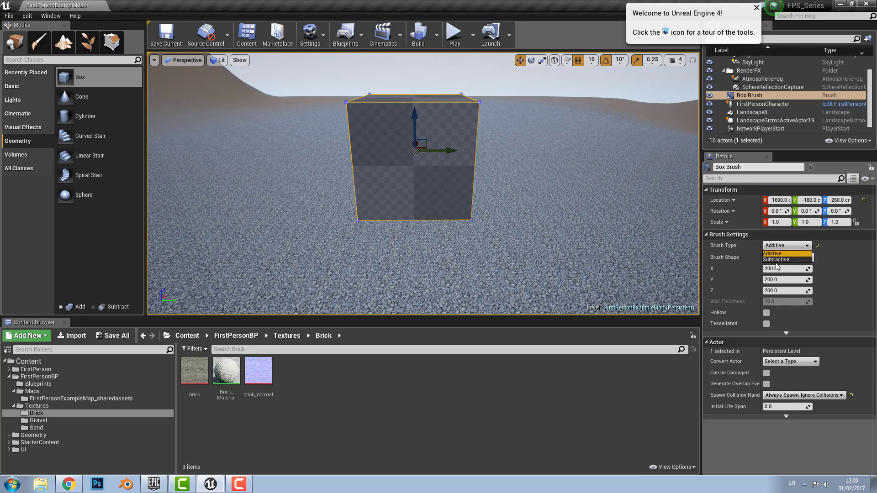
click(777, 253)
right_drag(526, 207, 410, 199)
scroll(357, 213, down, 2)
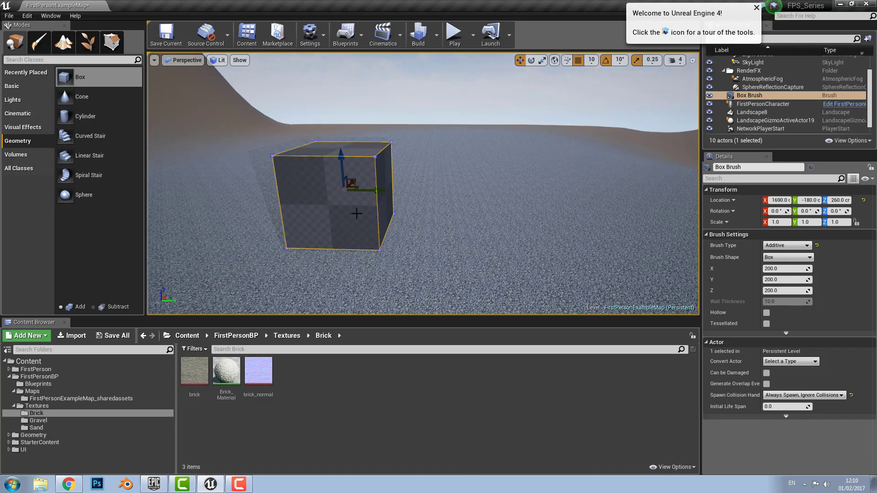
right_drag(357, 213, 441, 205)
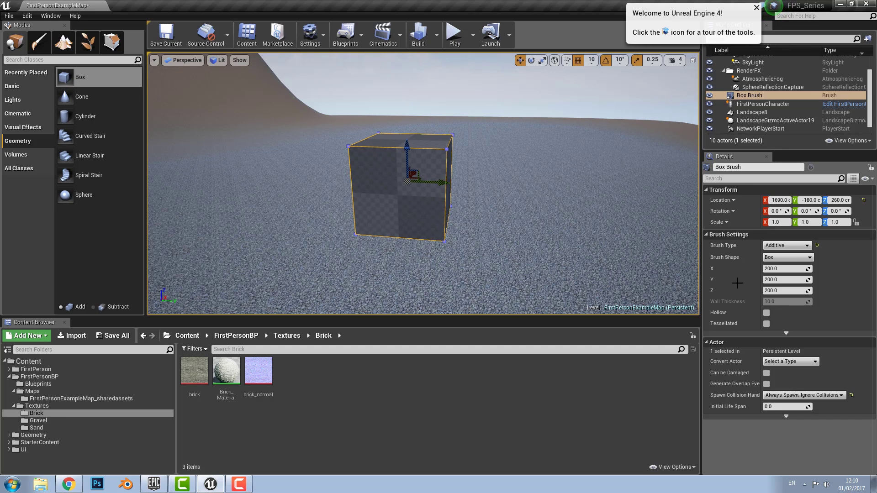
click(786, 245)
click(771, 261)
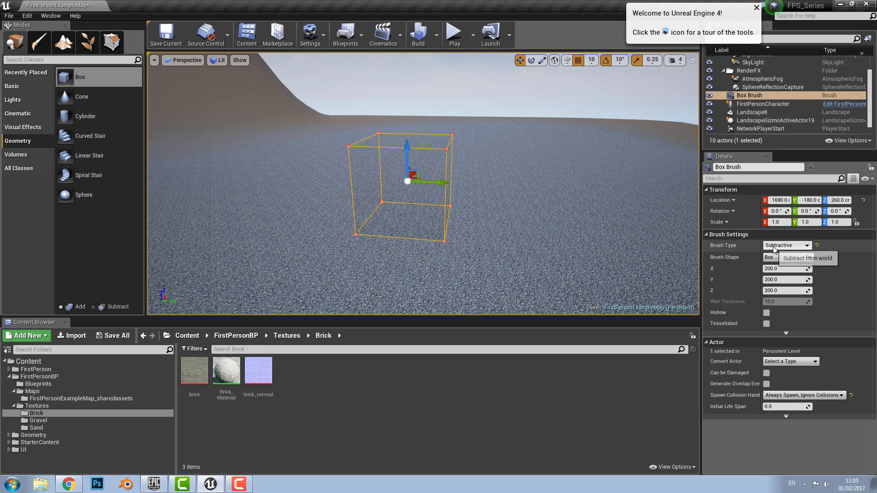
click(771, 253)
Place a second Box brush overlapping the first one, at about X 1670, Y -70, Z 200 cm
mouse_move(77, 77)
mouse_down()
mouse_move(556, 254)
mouse_move(551, 245)
mouse_up()
mouse_move(550, 245)
right_down()
mouse_move(525, 249)
mouse_move(550, 231)
right_up()
mouse_move(488, 210)
right_down()
mouse_move(511, 190)
mouse_move(473, 232)
mouse_move(488, 210)
mouse_move(466, 201)
mouse_move(487, 214)
right_up()
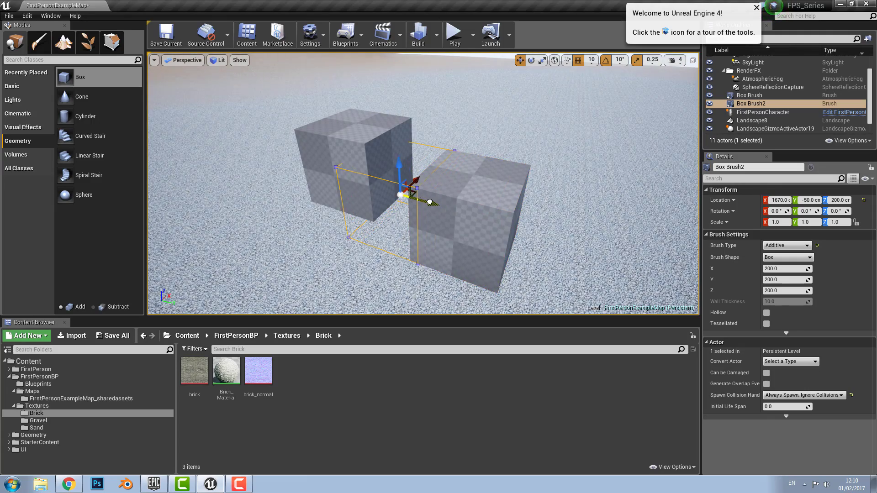
drag(421, 202, 421, 202)
Cut into the first box by making the second brush Subtractive, and delete the second brush
click(786, 246)
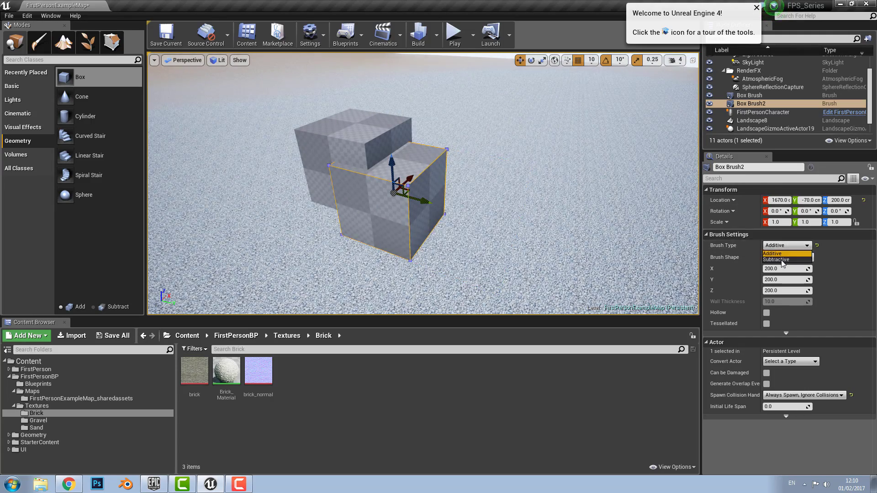
click(782, 259)
right_drag(463, 222, 463, 246)
mouse_move(446, 148)
right_down()
mouse_move(446, 172)
mouse_move(448, 131)
mouse_move(432, 149)
mouse_move(423, 140)
mouse_move(439, 138)
mouse_move(451, 203)
right_up()
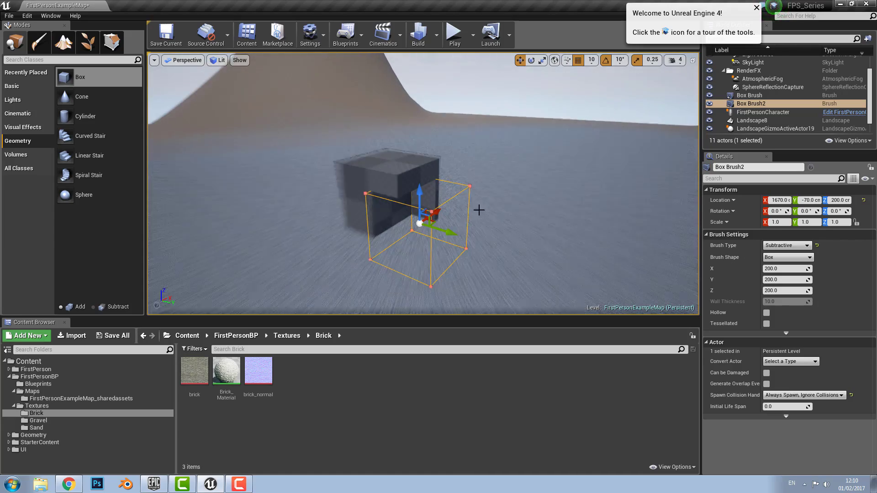
key(Delete)
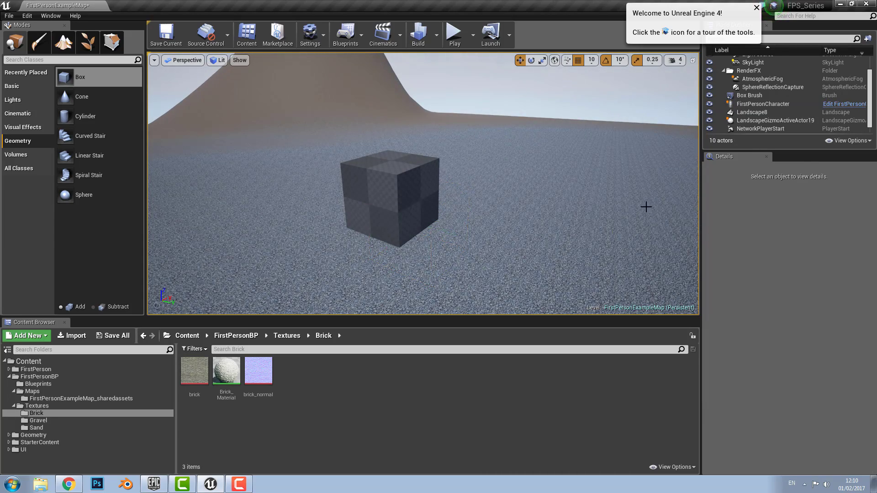
Select the remaining box and review the brush shapes available for it
click(376, 170)
click(775, 258)
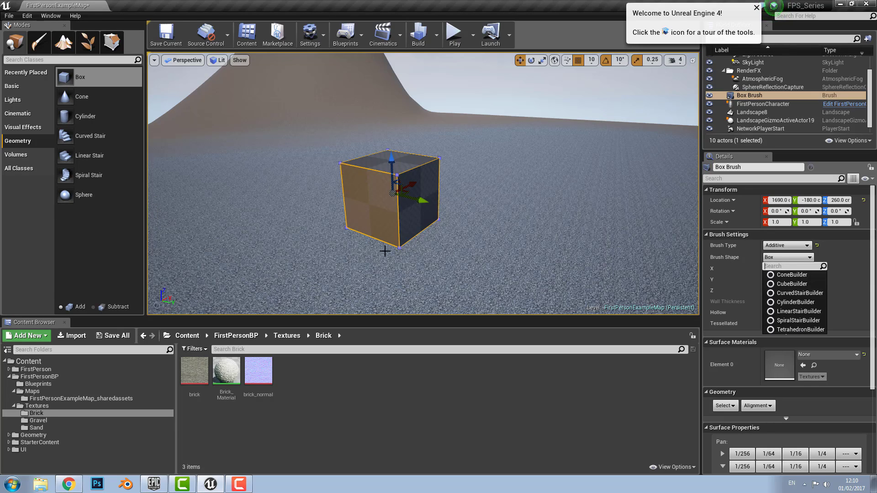
mouse_move(386, 249)
mouse_down()
mouse_move(455, 232)
mouse_move(411, 233)
mouse_up()
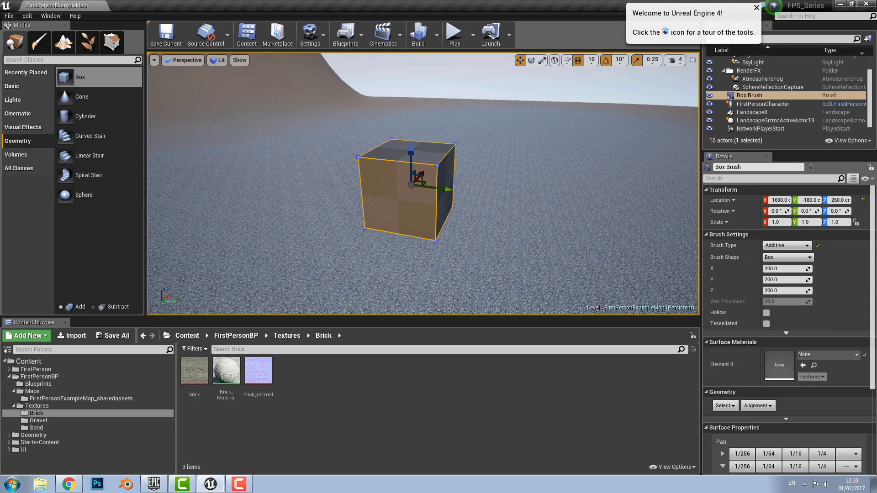
Make the remaining box brush hollow
drag(484, 231, 557, 231)
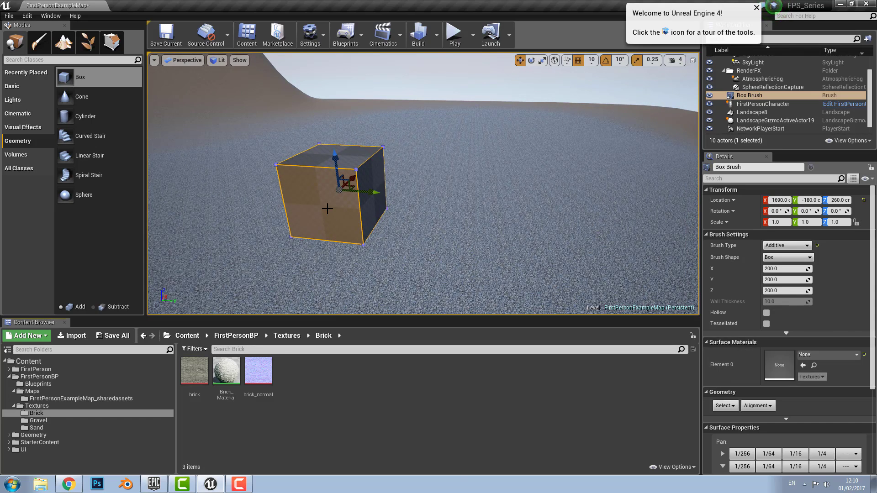
key(f)
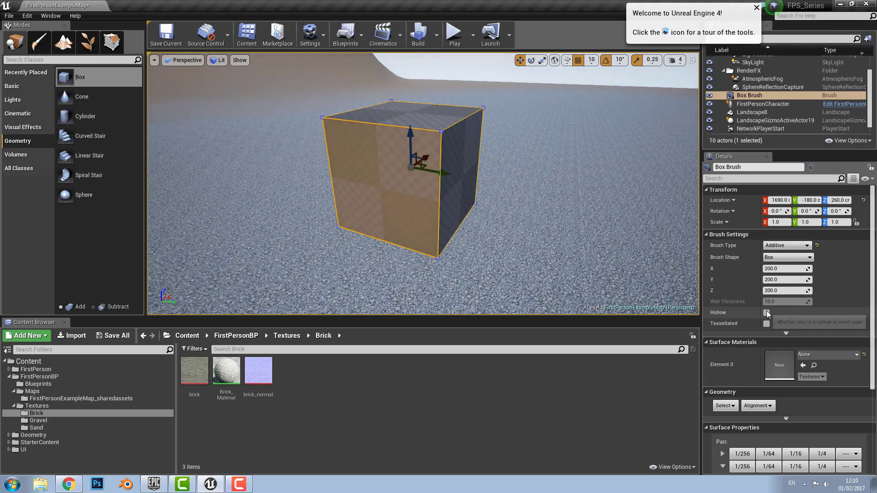
click(767, 312)
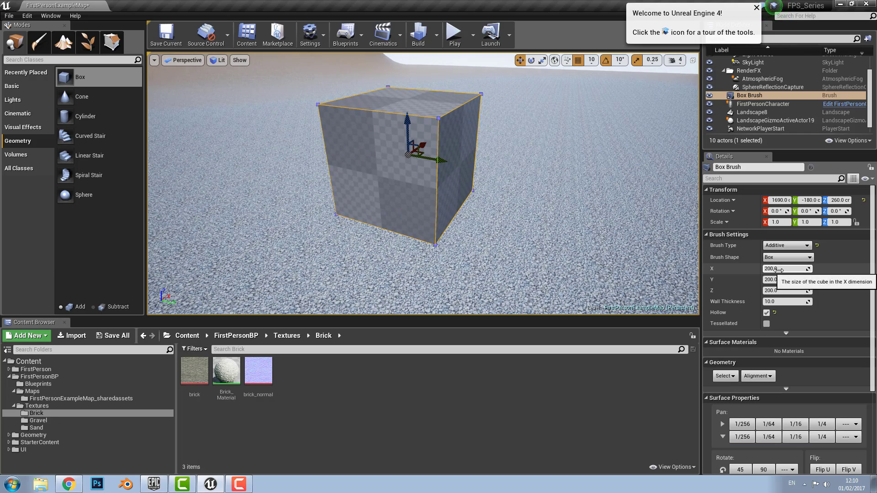
Set the hollow box brush's X and Y dimensions to 800 each
click(778, 270)
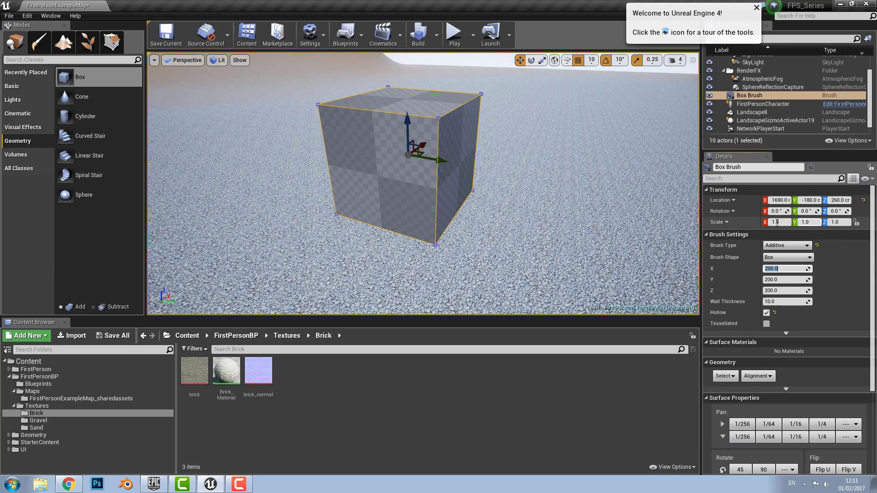
scroll(452, 267, down, 5)
scroll(452, 265, up, 4)
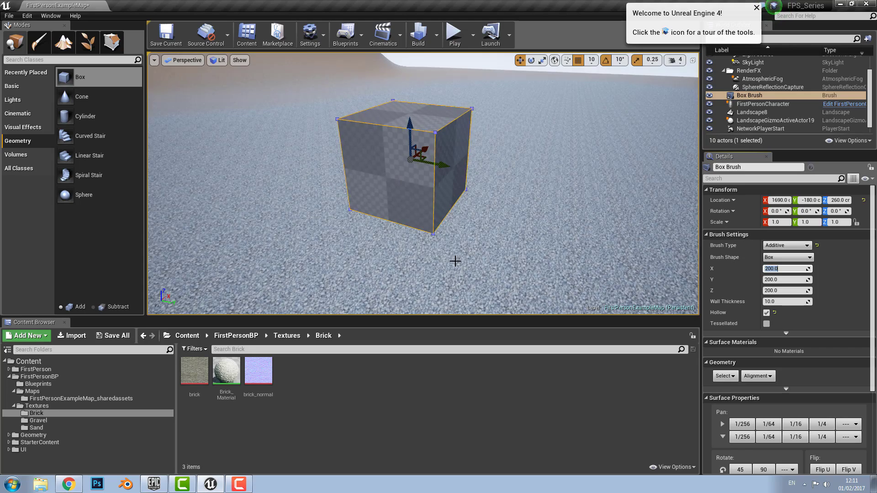
scroll(475, 244, down, 2)
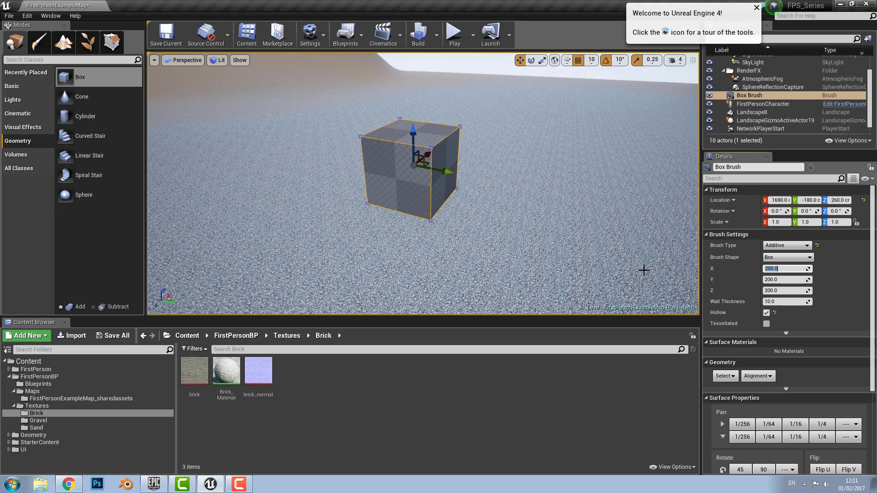
key(Return)
right_drag(602, 270, 617, 268)
click(778, 283)
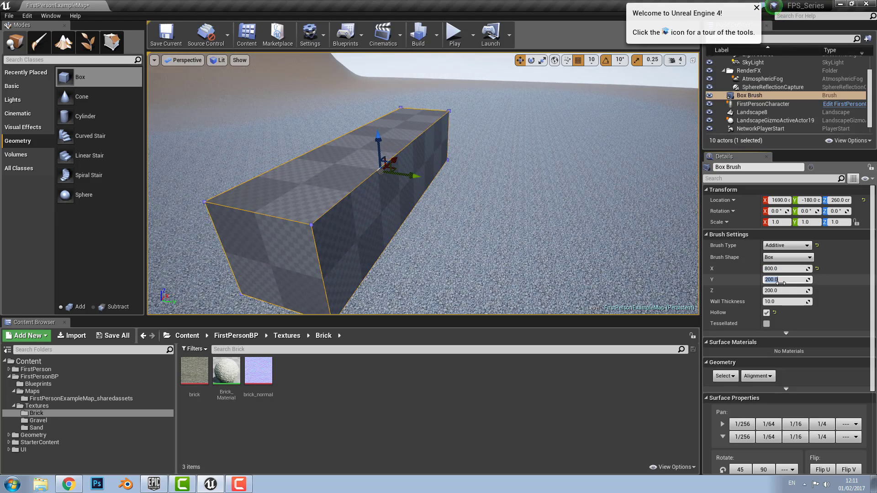
text(800)
key(Return)
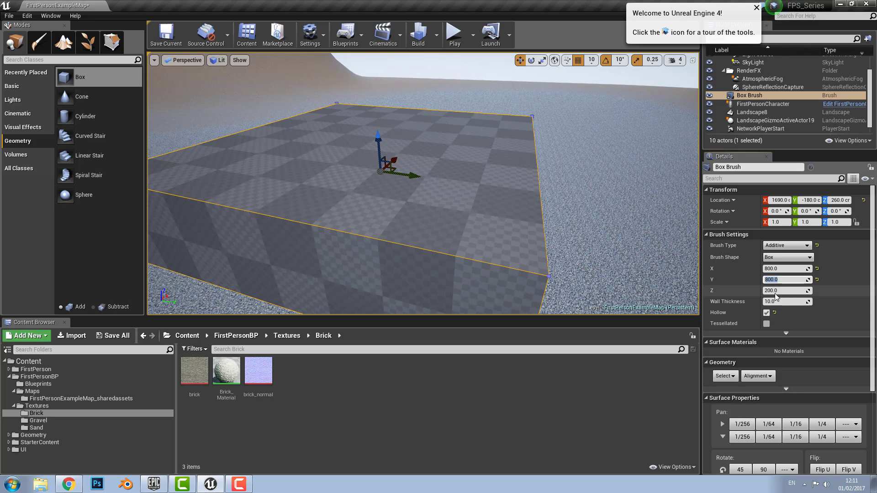
Set the hollow box brush's Z dimension to 500
mouse_move(640, 274)
right_down()
mouse_move(624, 289)
mouse_move(634, 280)
right_up()
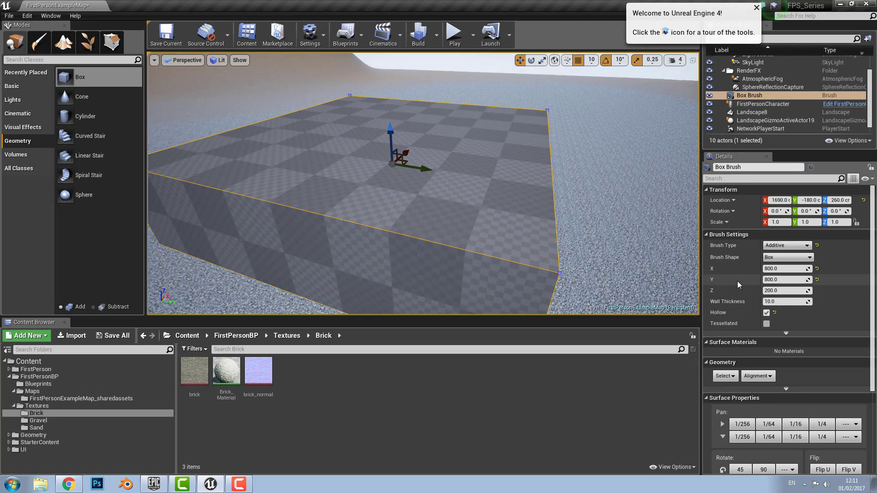
click(778, 290)
text(500)
key(Return)
right_drag(639, 274, 17, 470)
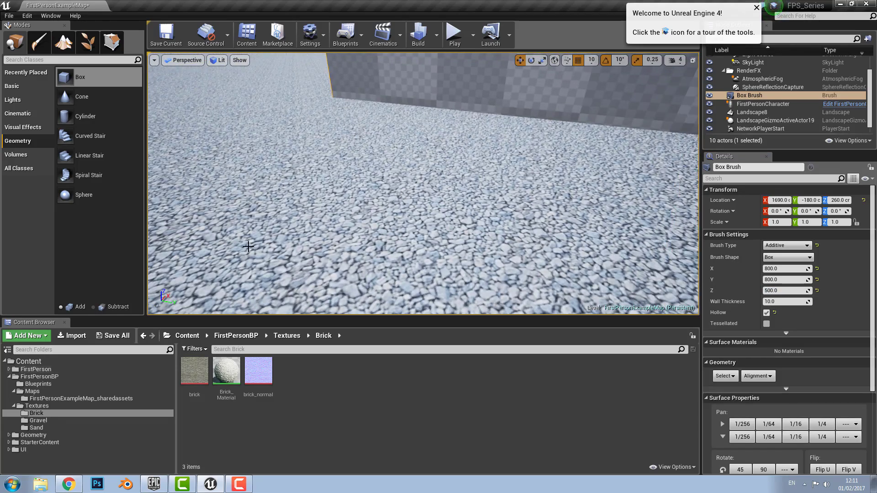
Raise the hollow box brush above the gravel to a Z location of 420 cm
scroll(356, 223, down, 7)
right_drag(356, 223, 393, 185)
drag(420, 146, 423, 110)
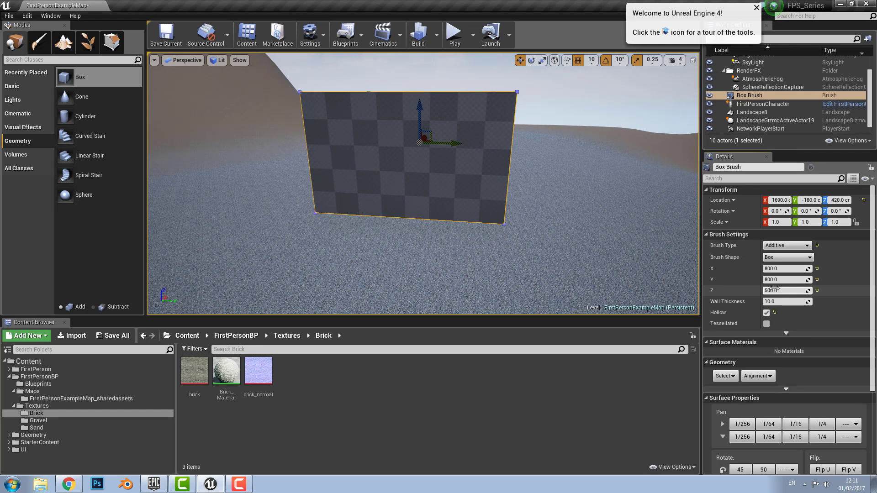
Try a Z dimension of 400 on the hollow box brush, and set it back to 500
text(400)
key(Return)
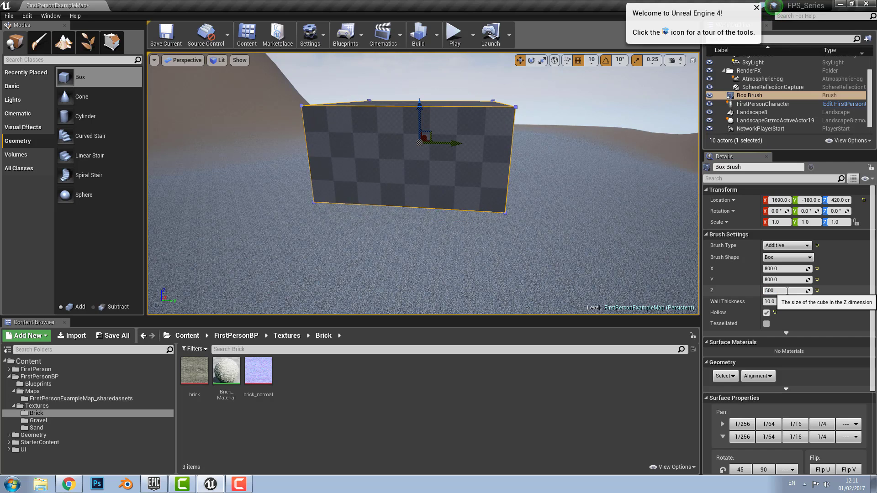
key(Return)
Place a second box brush through the hollow box's front wall, around X 1240, Y -150, Z 430, and make it subtractive
mouse_move(564, 123)
right_down()
mouse_move(575, 128)
mouse_move(565, 121)
right_up()
scroll(468, 229, up, 3)
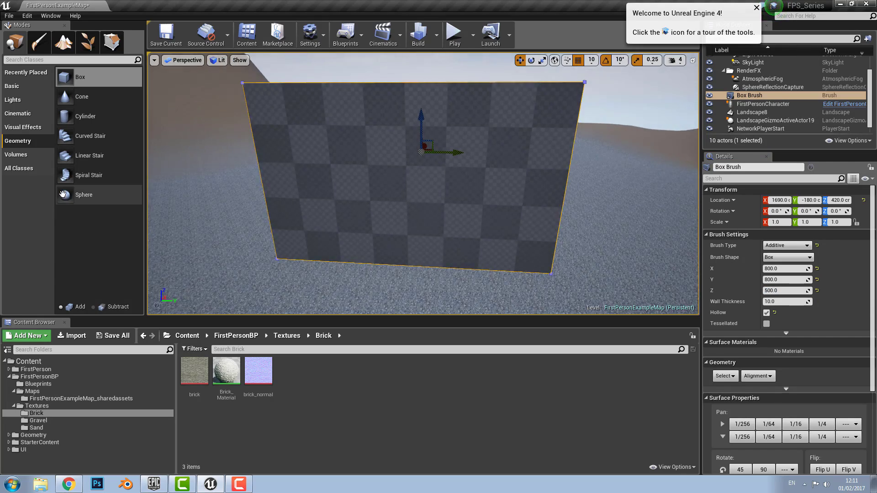
mouse_move(75, 77)
mouse_down()
mouse_move(422, 217)
mouse_move(417, 183)
mouse_up()
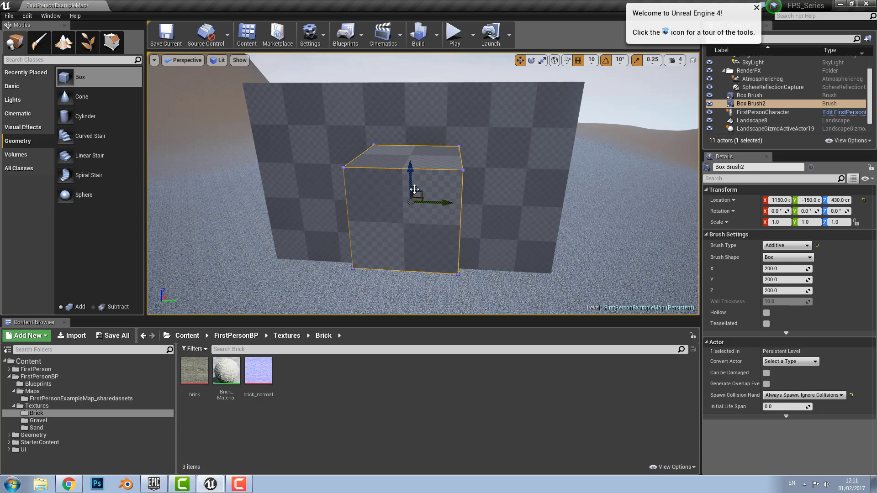
click(785, 245)
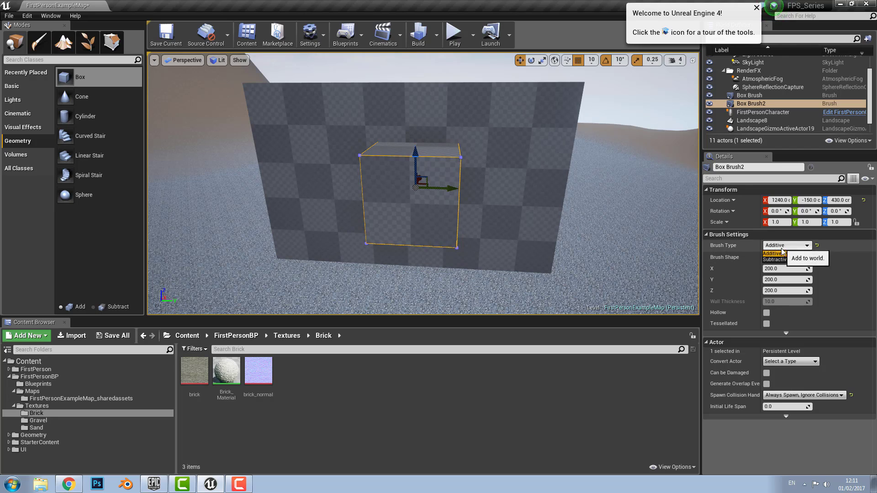
click(779, 261)
Examine the opening cut in the front wall from inside and outside the hollow box
scroll(382, 204, up, 8)
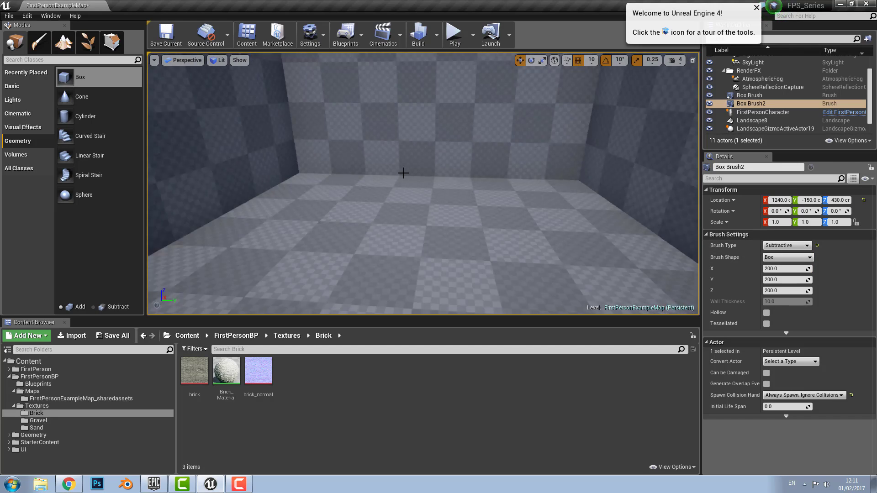
mouse_move(403, 172)
right_down()
mouse_move(352, 121)
mouse_move(388, 114)
mouse_move(475, 128)
mouse_move(465, 151)
right_up()
scroll(406, 171, down, 10)
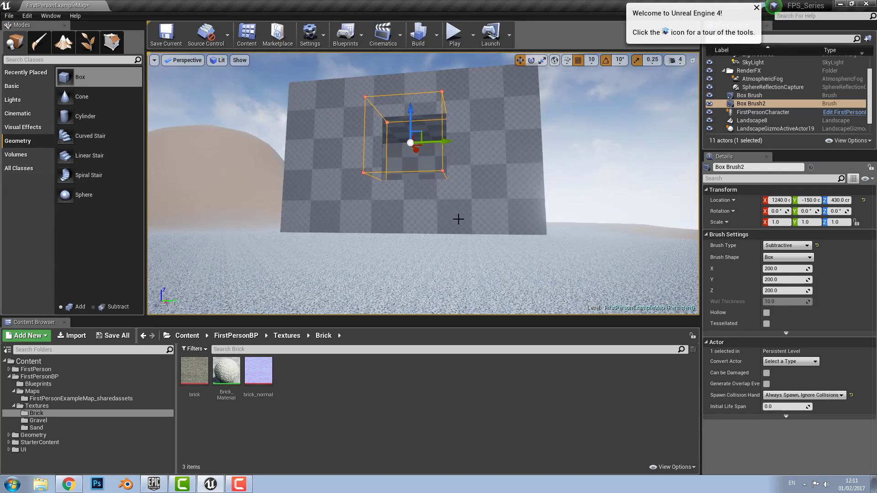
right_drag(458, 219, 459, 169)
scroll(454, 244, down, 4)
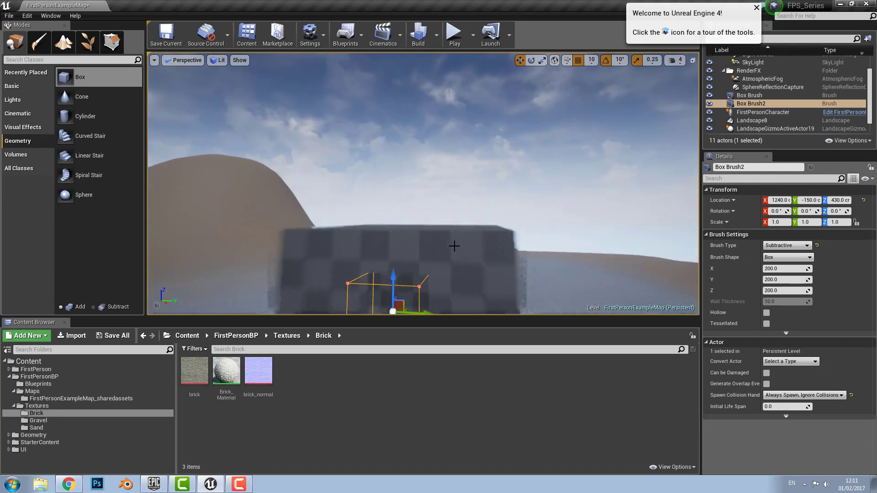
right_drag(454, 244, 452, 283)
mouse_move(521, 214)
right_down()
mouse_move(529, 216)
mouse_move(500, 222)
mouse_move(486, 249)
right_up()
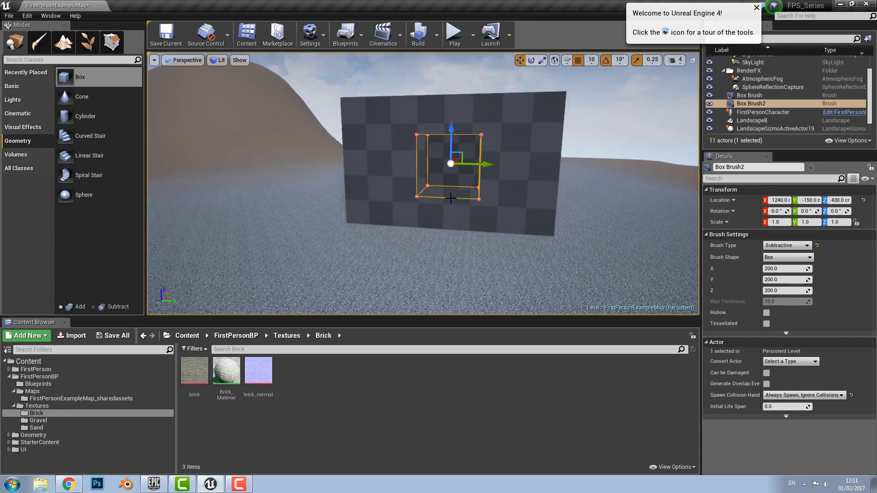
scroll(521, 214, up, 2)
Try the Tessellated option on the hollow box brush and check its walls up close
click(400, 143)
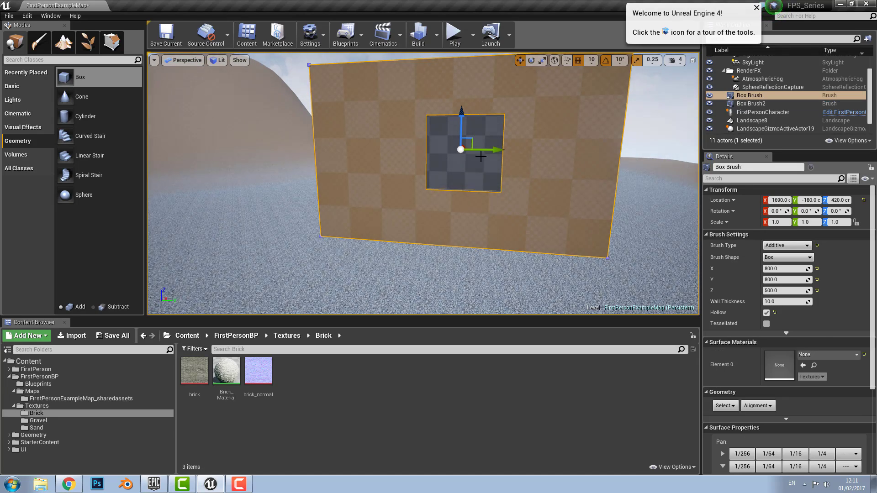
right_drag(481, 157, 512, 161)
click(768, 324)
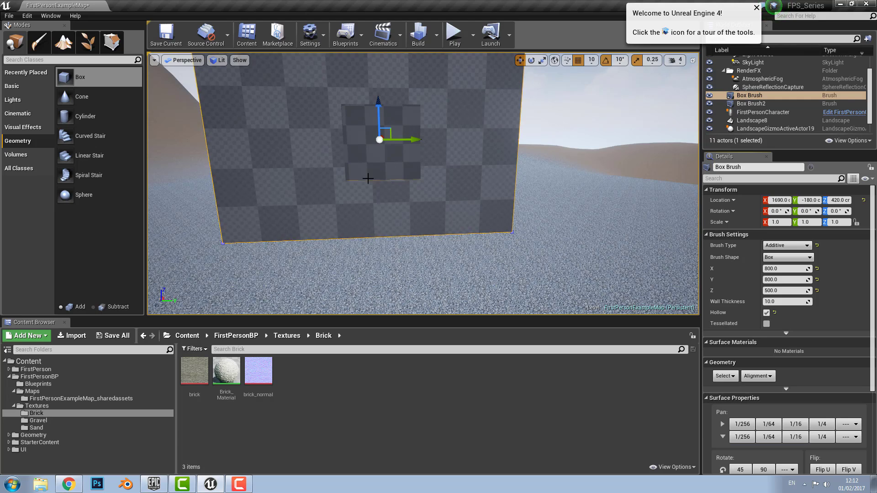
scroll(391, 192, up, 3)
scroll(397, 194, down, 3)
scroll(429, 198, up, 3)
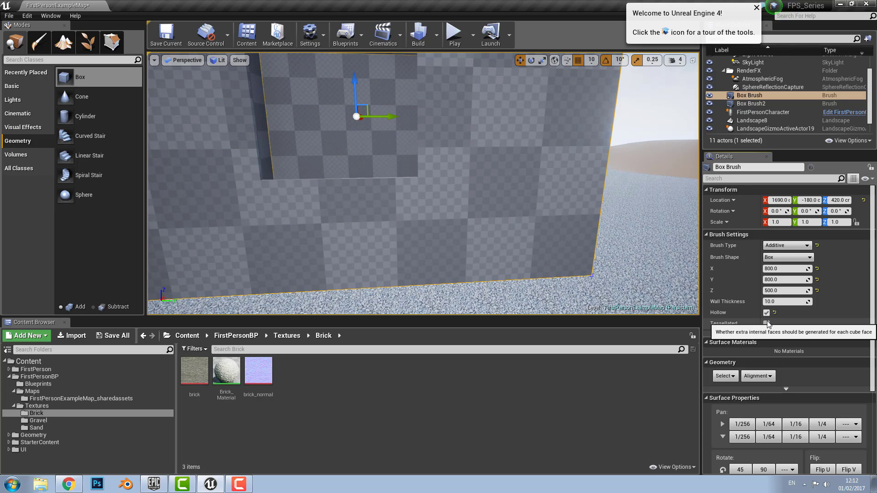
right_drag(551, 252, 505, 235)
scroll(551, 252, up, 4)
key(f)
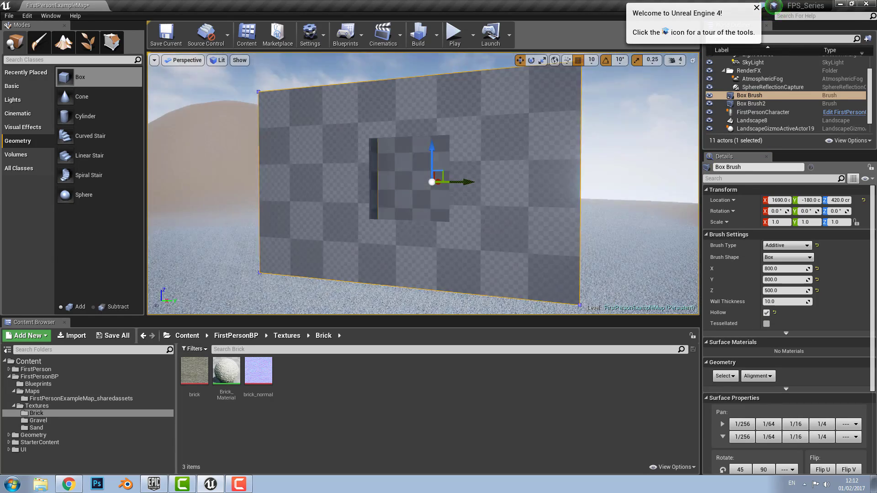
Place a cone brush on the gravel beside the building, around X 1280, Y -1010, Z 110
scroll(470, 199, up, 3)
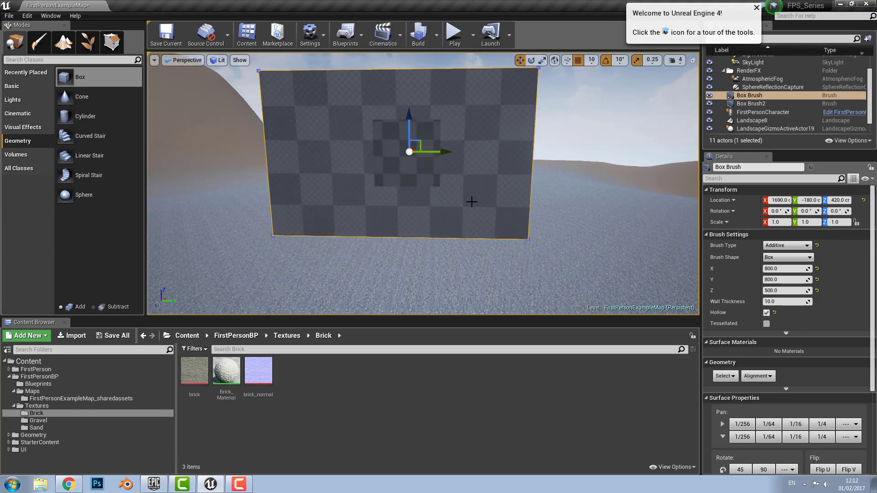
mouse_move(470, 199)
right_down()
mouse_move(445, 191)
mouse_move(459, 197)
mouse_move(435, 200)
mouse_move(468, 200)
right_up()
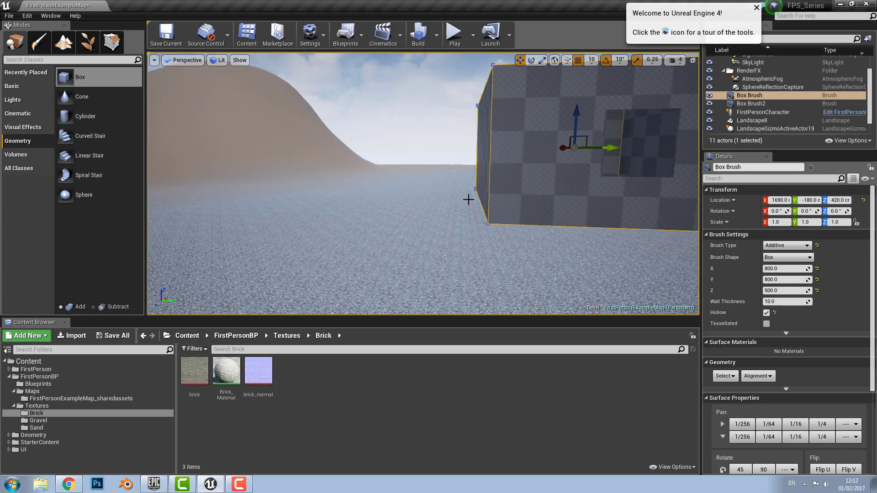
mouse_move(82, 96)
mouse_down()
mouse_move(371, 268)
mouse_move(361, 241)
mouse_up()
middle_drag(531, 300, 482, 284)
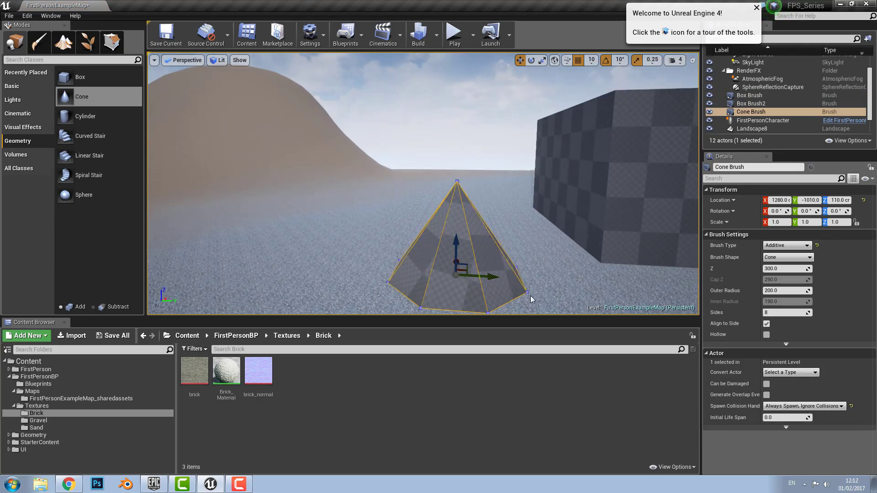
right_drag(532, 300, 551, 311)
right_drag(578, 251, 557, 253)
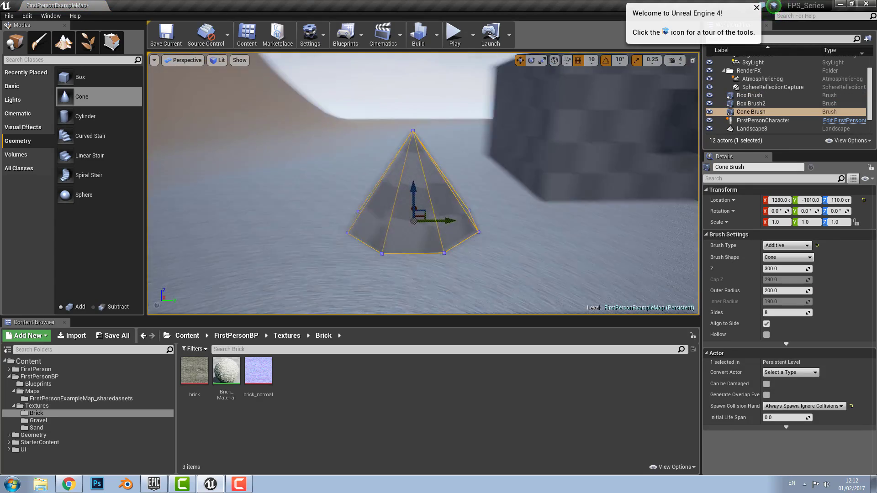
middle_drag(631, 270, 614, 259)
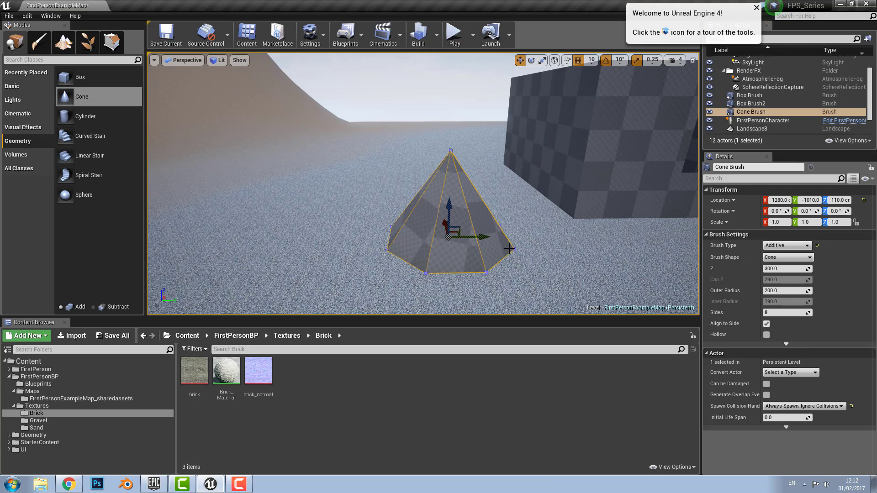
Set the cone brush's number of sides to 500 and check its smoothness up close
mouse_move(510, 258)
right_down()
mouse_move(525, 242)
mouse_move(520, 259)
right_up()
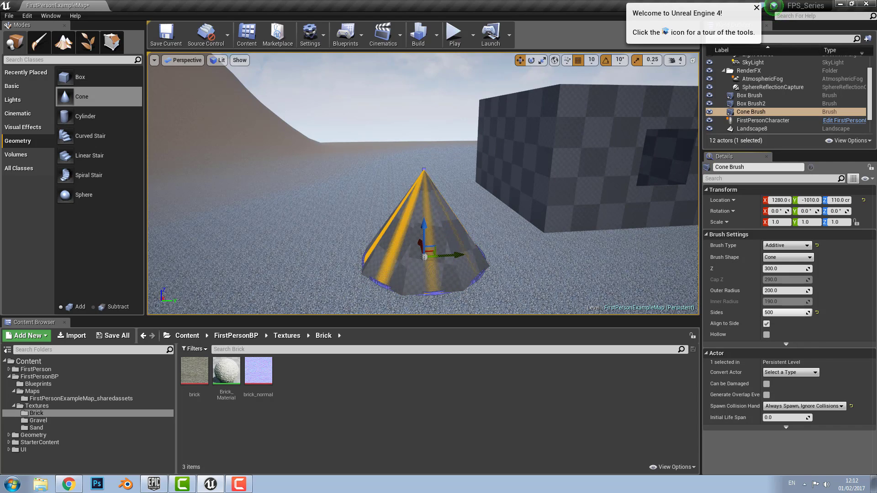
click(474, 257)
scroll(474, 256, up, 10)
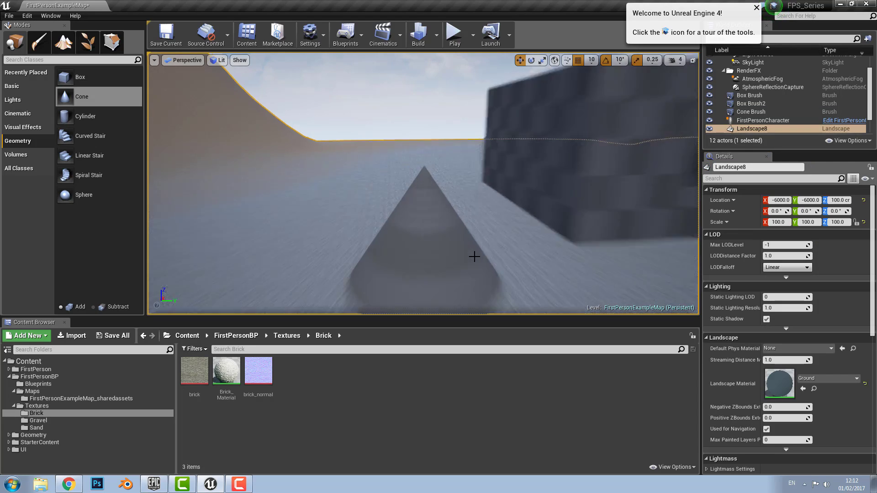
scroll(474, 256, down, 8)
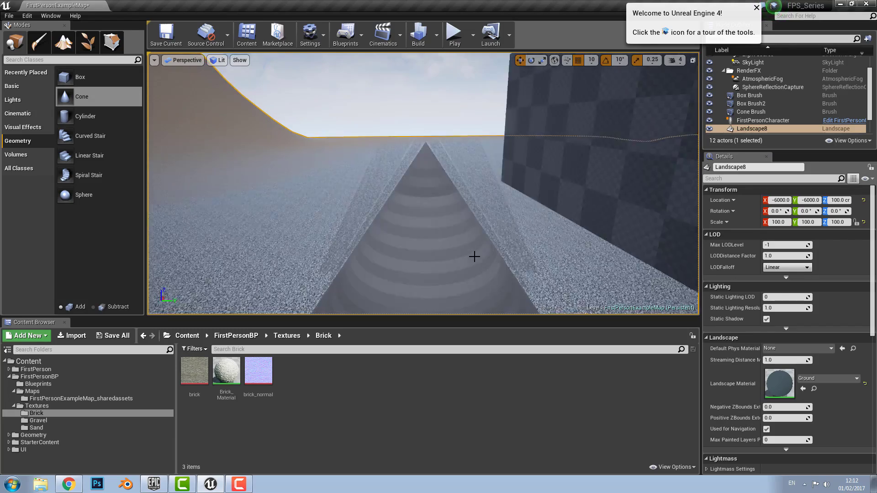
Reselect the cone brush and set its number of sides to 26
click(434, 255)
right_drag(495, 247, 507, 246)
right_drag(666, 267, 656, 265)
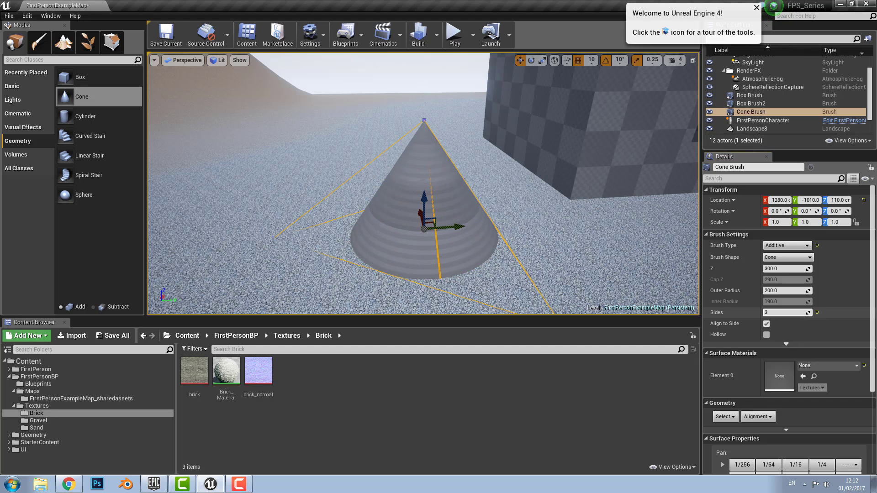
drag(783, 313, 786, 313)
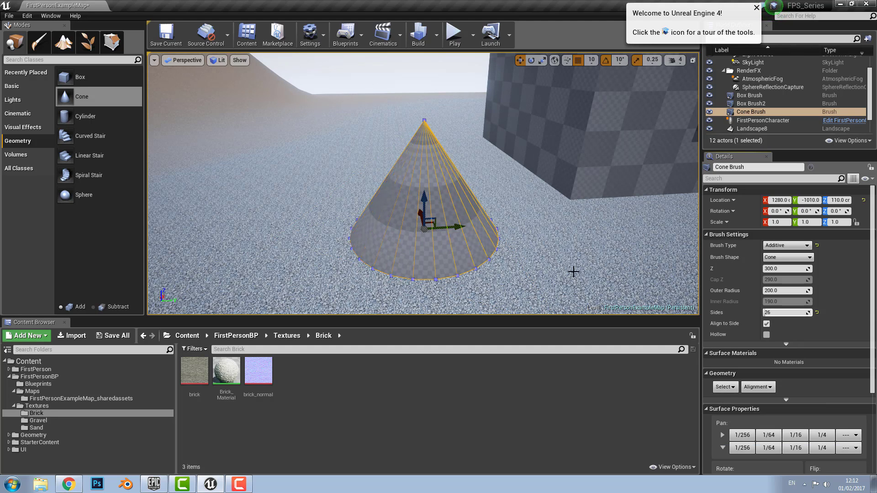
Replace the cone with a trial cylinder brush on the gravel, and delete the cylinder too
key(Delete)
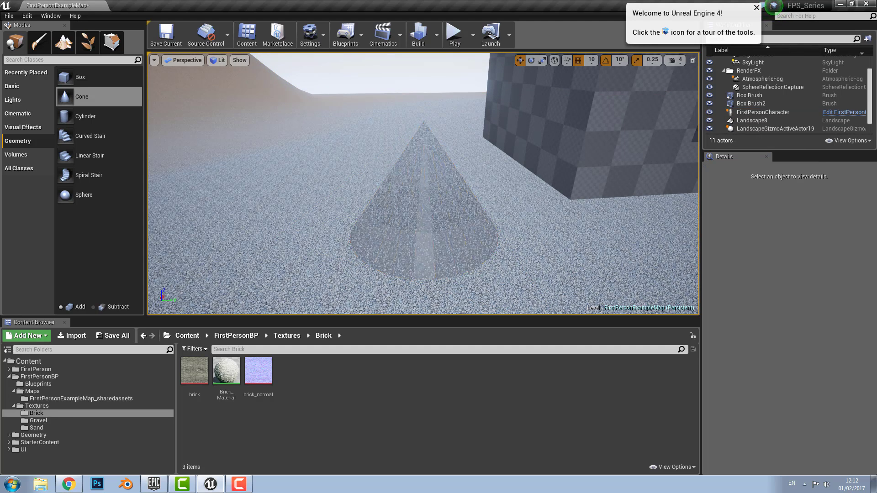
mouse_move(102, 119)
mouse_down()
mouse_move(272, 142)
mouse_move(380, 236)
mouse_up()
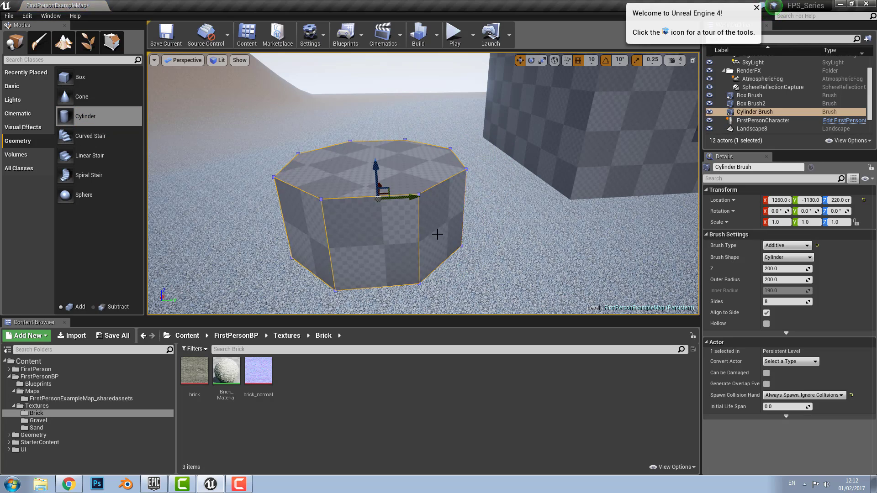
key(Delete)
Place a curved stair brush on the gravel beside the building, around X 1220, Y -1260, Z 110
drag(91, 136, 349, 166)
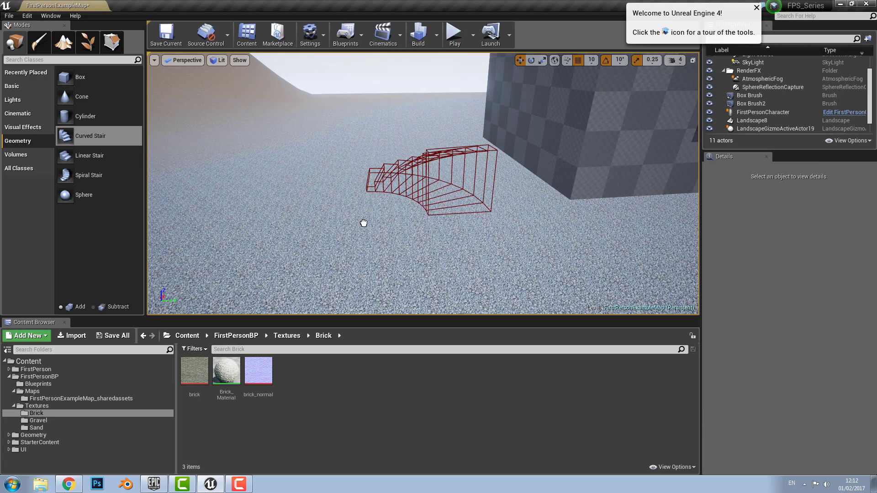
drag(328, 247, 327, 247)
mouse_move(445, 223)
right_down()
mouse_move(424, 223)
mouse_move(557, 251)
mouse_move(472, 198)
right_up()
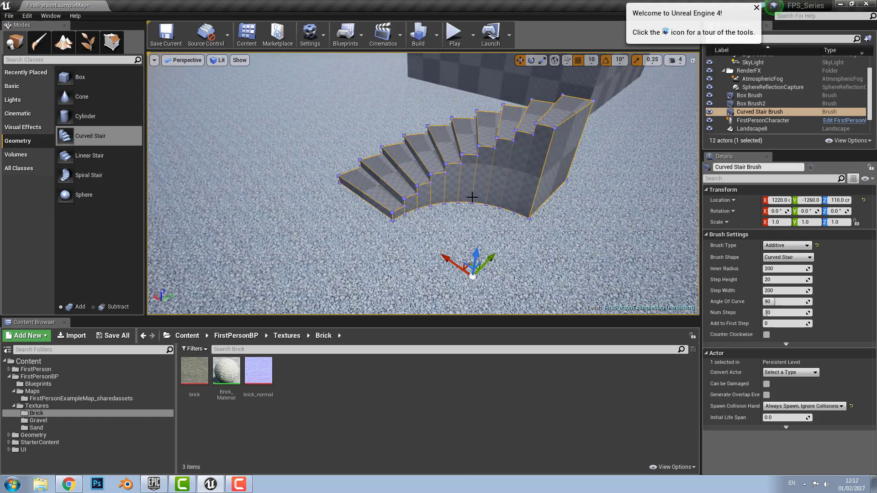
scroll(472, 197, down, 2)
scroll(471, 197, down, 2)
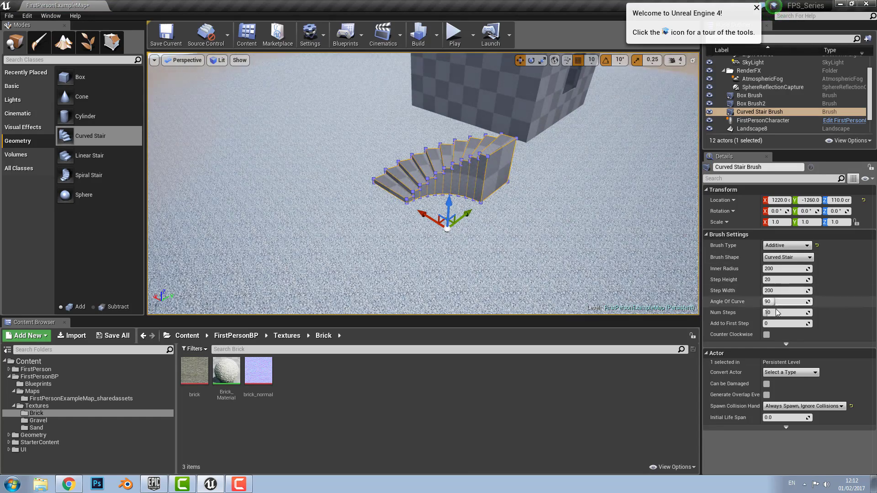
Set the curved stair brush's angle of curve to 50 and its step height to 28
drag(771, 301, 796, 301)
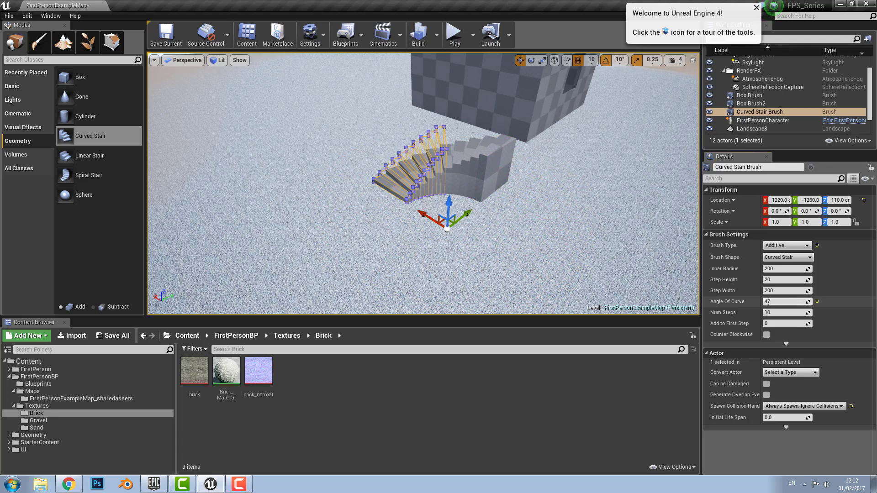
drag(770, 301, 769, 302)
right_drag(492, 225, 548, 229)
scroll(492, 225, down, 3)
right_drag(493, 225, 472, 220)
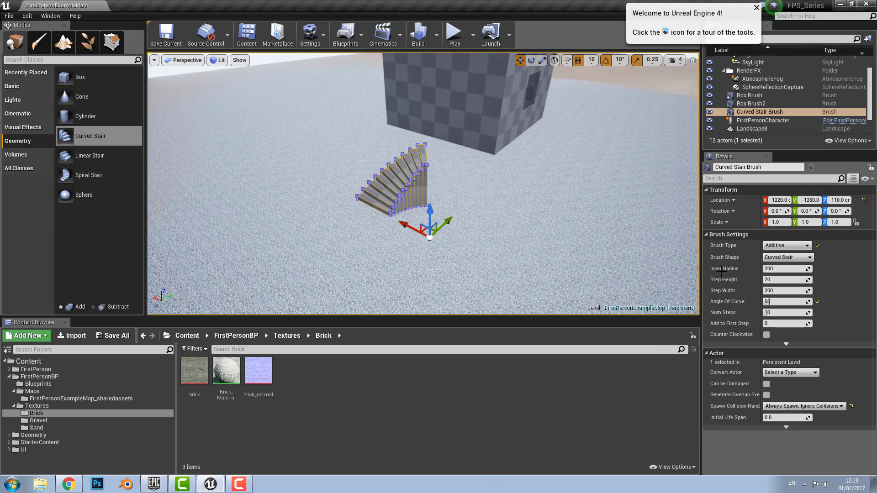
drag(784, 280, 787, 279)
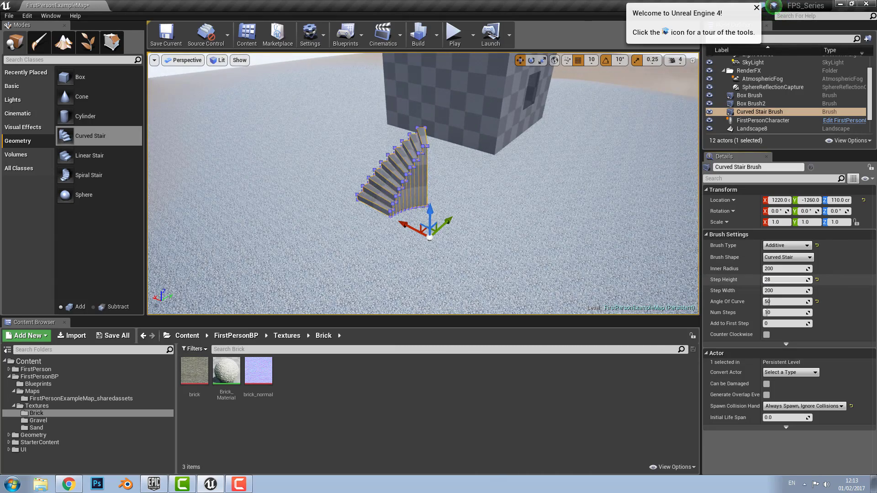
key(f)
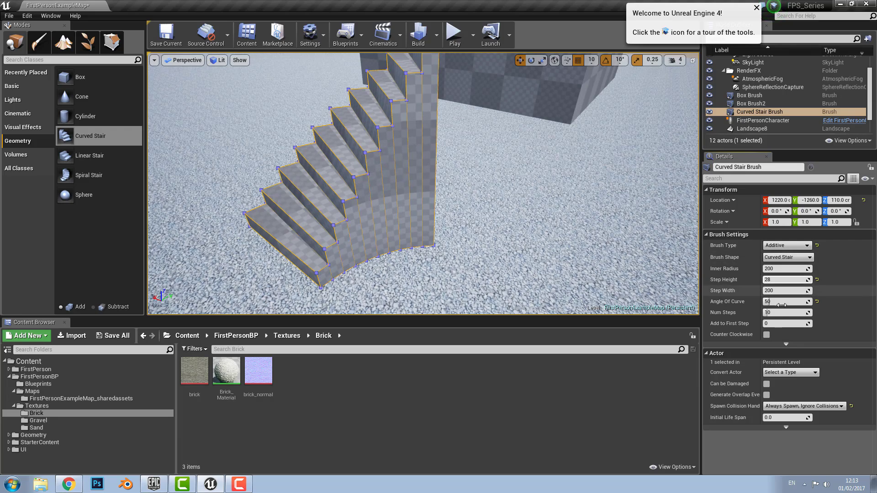
Set the curved stair brush's number of steps to 35 and its Add to First Step value to 16
mouse_move(779, 314)
mouse_down()
mouse_move(799, 313)
mouse_move(773, 324)
mouse_move(790, 324)
mouse_up()
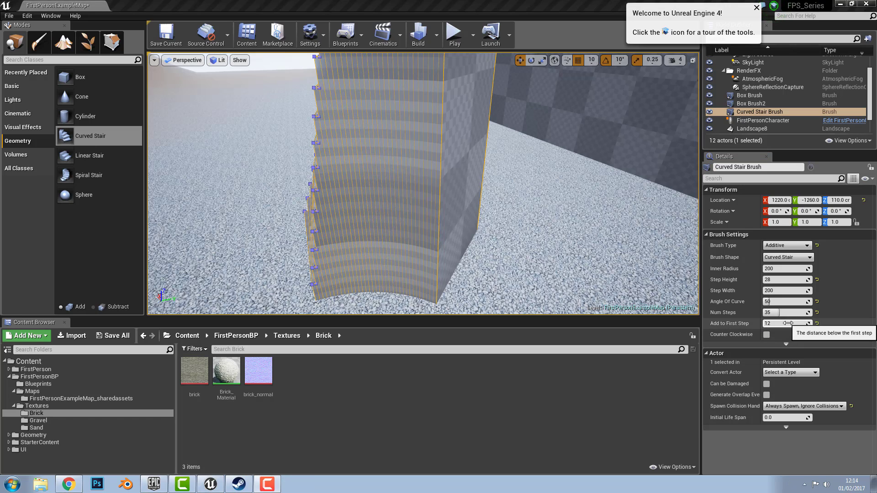
drag(787, 323, 786, 324)
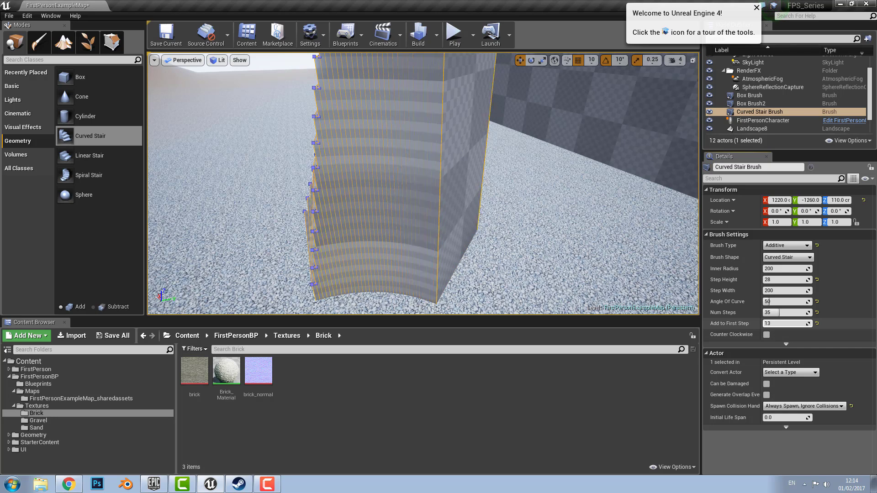
drag(787, 325, 784, 325)
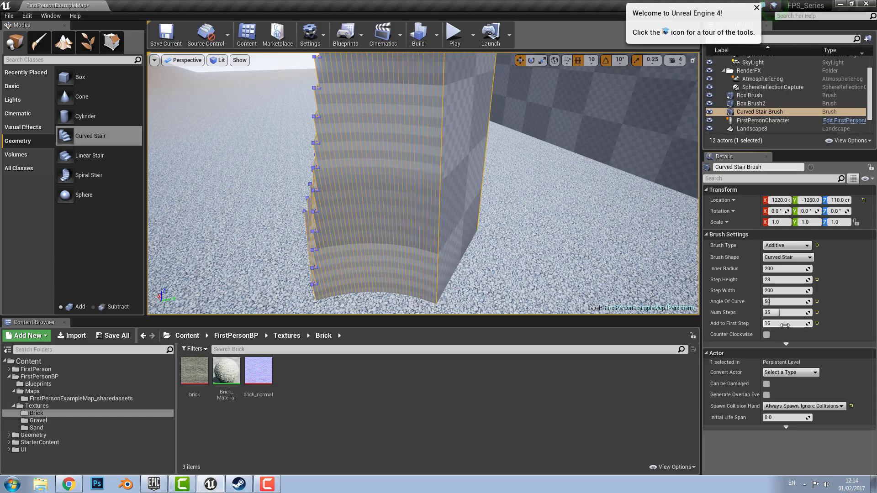
Set the curved stair brush's step width to 243 and its inner radius to 256
right_drag(655, 267, 673, 261)
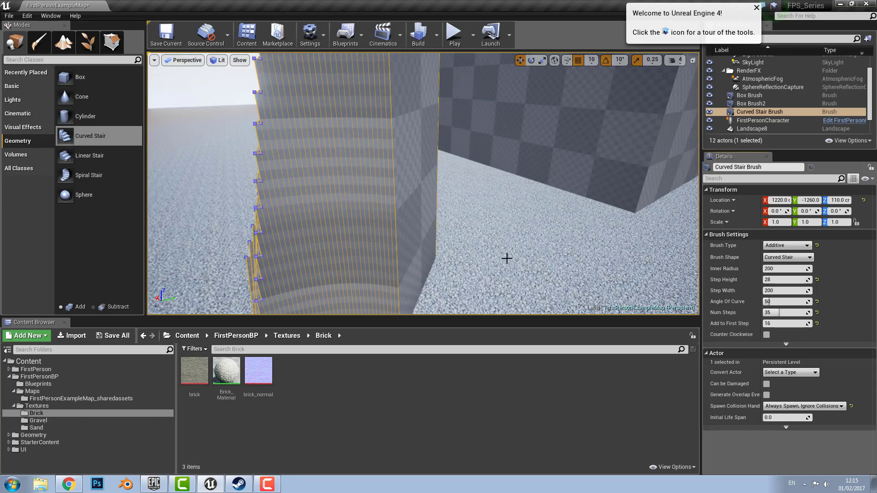
mouse_move(515, 252)
right_down()
mouse_move(496, 251)
mouse_move(529, 251)
right_up()
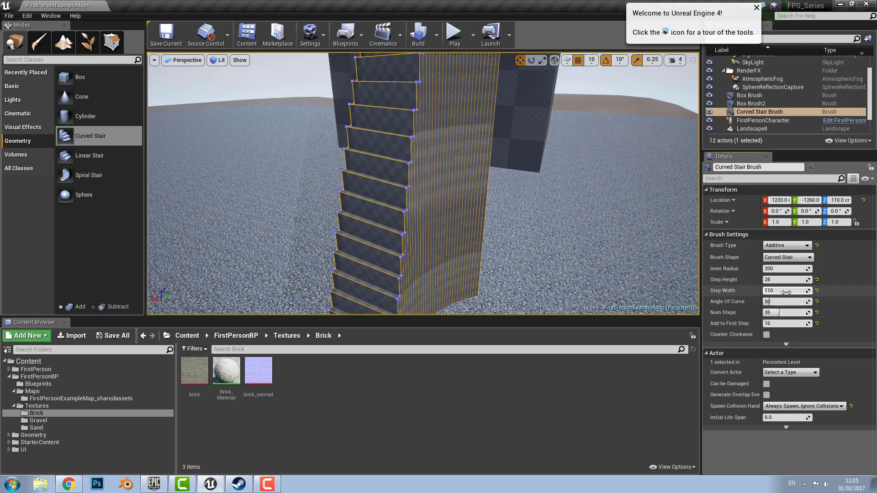
drag(783, 291, 827, 267)
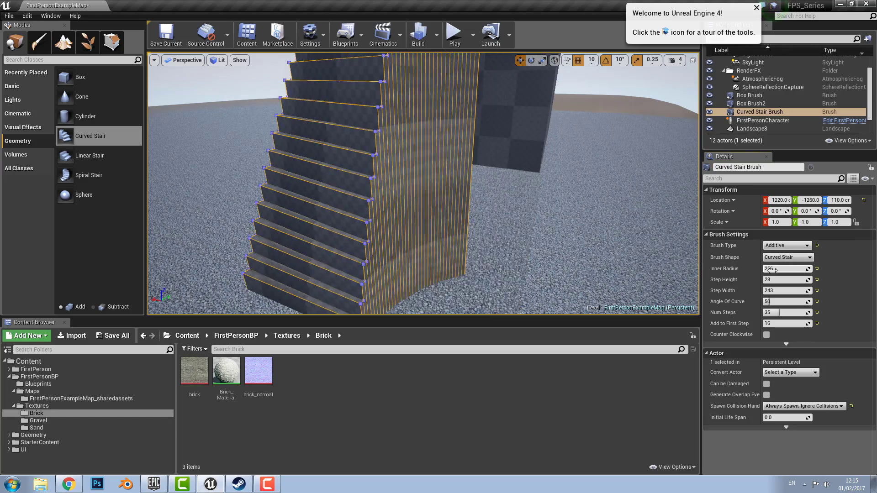
scroll(514, 255, down, 5)
scroll(601, 221, down, 3)
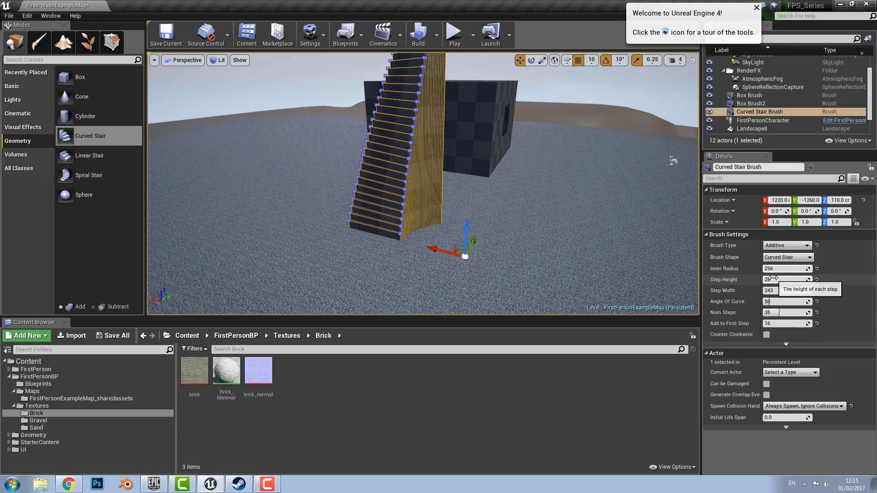
Set the curved stair brush's angle of curve to 360, inner radius to 211 and step width to 419
drag(777, 301, 827, 302)
right_drag(461, 127, 462, 160)
right_drag(461, 128, 452, 256)
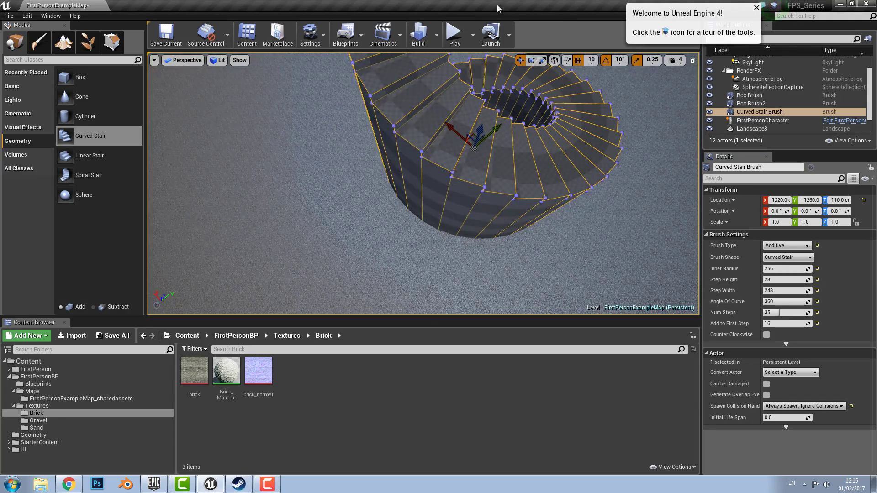
mouse_move(458, 194)
right_down()
mouse_move(462, 185)
mouse_move(471, 192)
right_up()
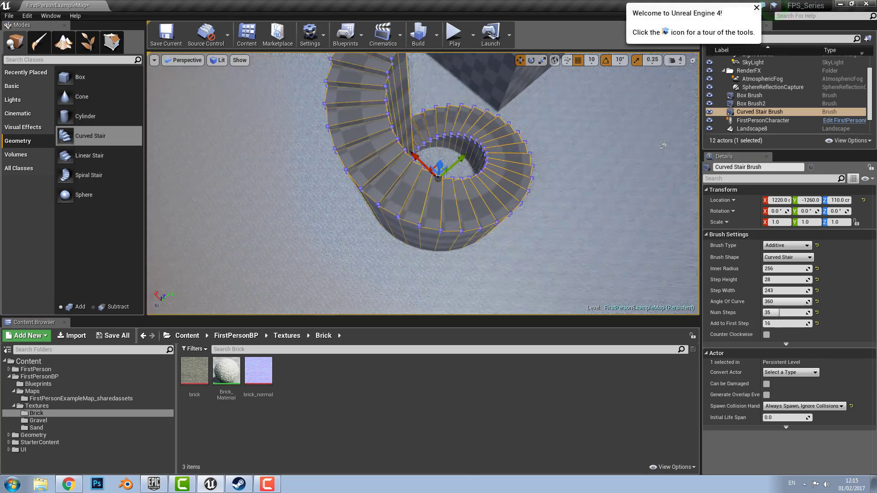
mouse_move(785, 269)
mouse_down()
mouse_move(767, 268)
mouse_move(797, 269)
mouse_up()
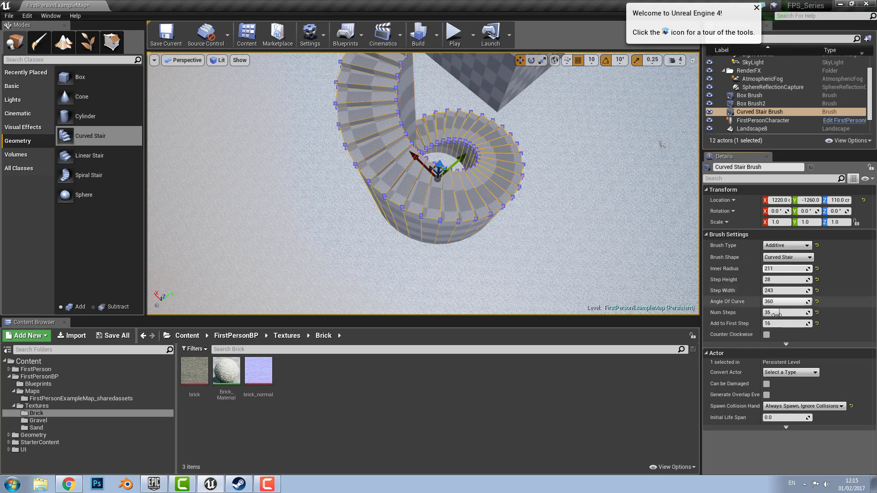
drag(783, 290, 825, 290)
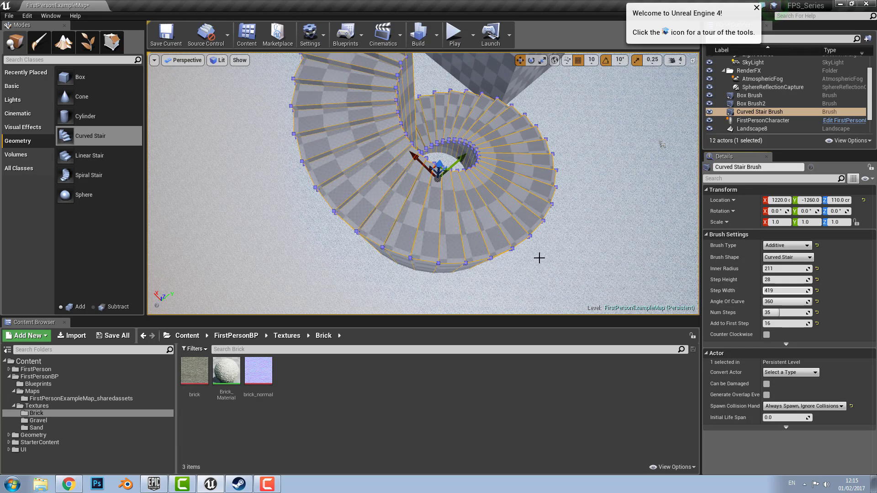
Delete the curved stair brush beside the building
mouse_move(464, 252)
right_down()
mouse_move(465, 274)
mouse_move(464, 253)
mouse_move(452, 276)
mouse_move(434, 256)
right_up()
key(Delete)
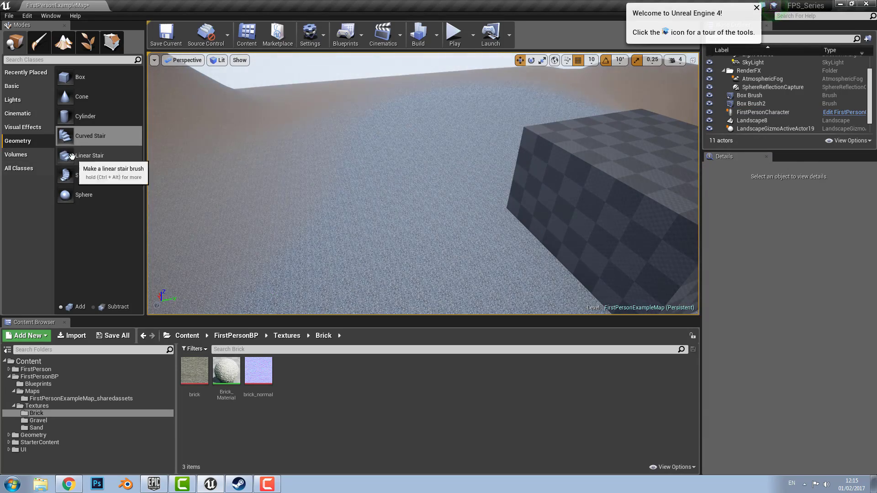
Try out a linear stair brush on the gravel with a step length of 36 and fewer steps, and delete it
mouse_move(90, 156)
mouse_down()
mouse_move(364, 250)
mouse_move(358, 254)
mouse_up()
mouse_move(359, 254)
right_down()
mouse_move(370, 249)
mouse_move(353, 261)
right_up()
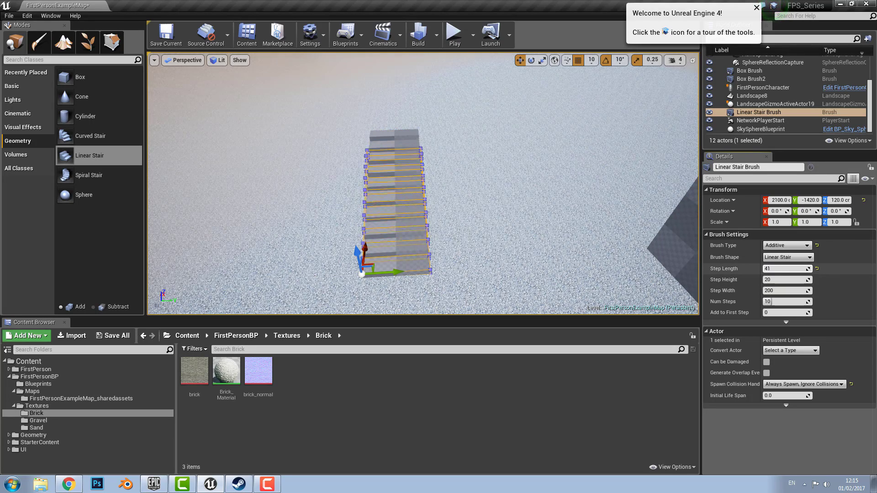
drag(777, 269, 773, 268)
mouse_move(773, 302)
mouse_down()
mouse_move(786, 302)
mouse_move(769, 302)
mouse_up()
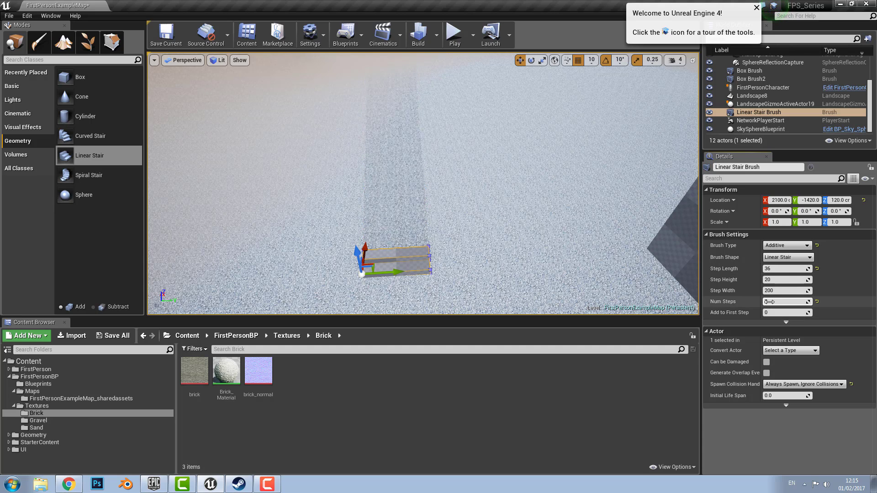
key(Delete)
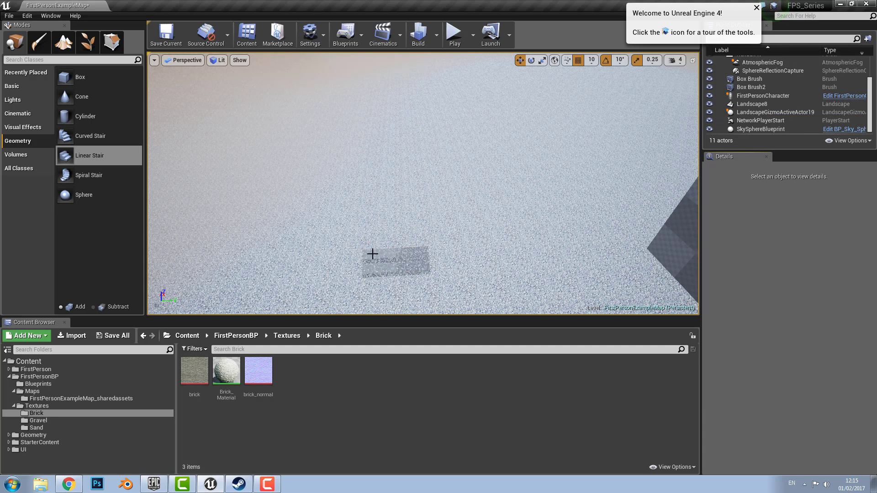
Place a spiral stair brush on the open gravel, around X 2320, Y -1410, Z 110
drag(102, 180, 334, 208)
key(f)
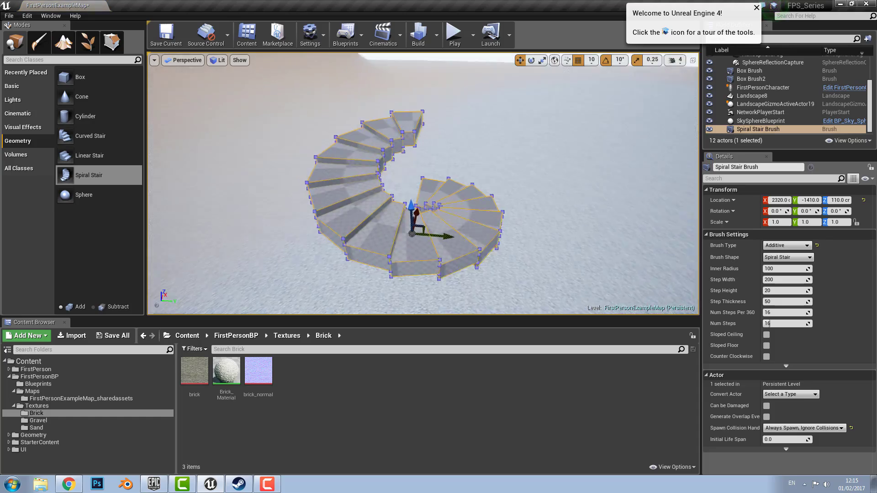
right_drag(425, 214, 407, 225)
scroll(392, 177, up, 4)
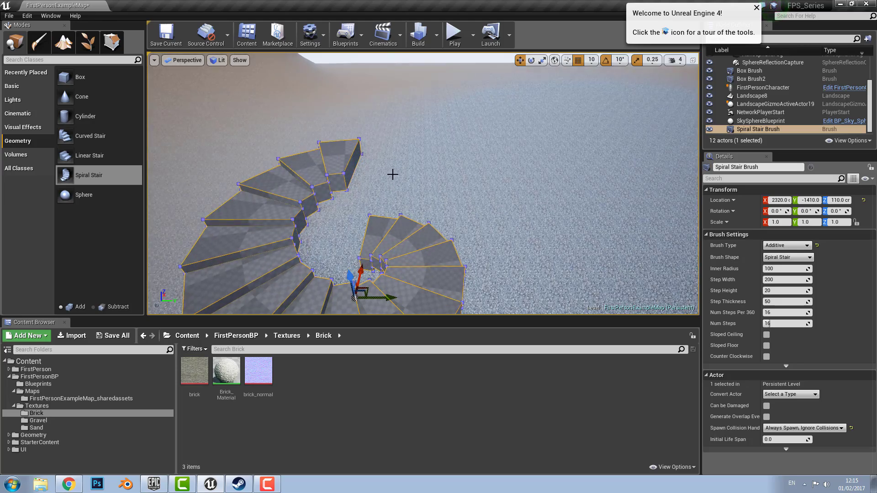
right_drag(392, 177, 377, 191)
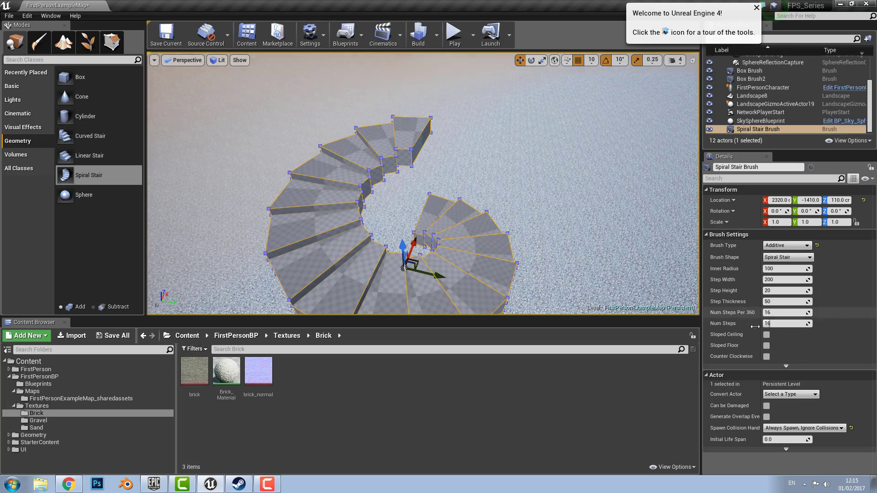
Set the spiral stair brush's number of steps to 40 and its Num Steps Per 360 to 7
drag(783, 324, 782, 324)
scroll(466, 203, down, 5)
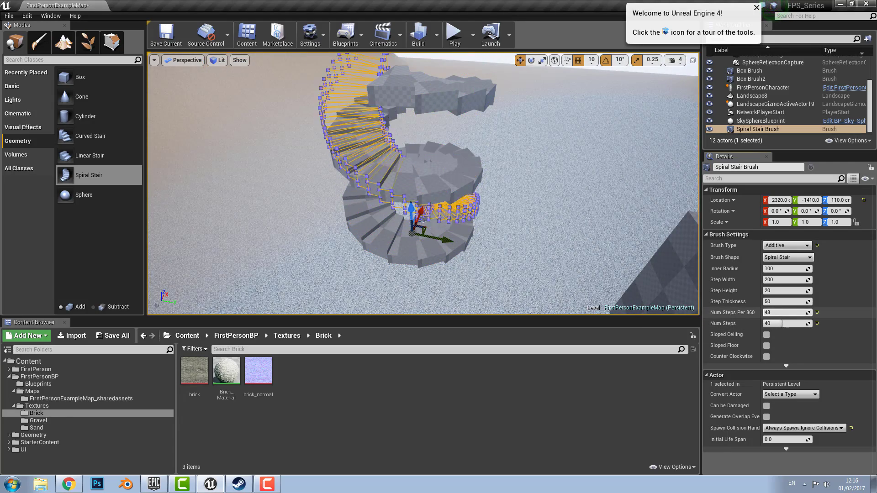
mouse_move(783, 312)
mouse_down()
mouse_move(795, 313)
mouse_move(783, 312)
mouse_up()
scroll(552, 223, down, 4)
scroll(515, 224, up, 2)
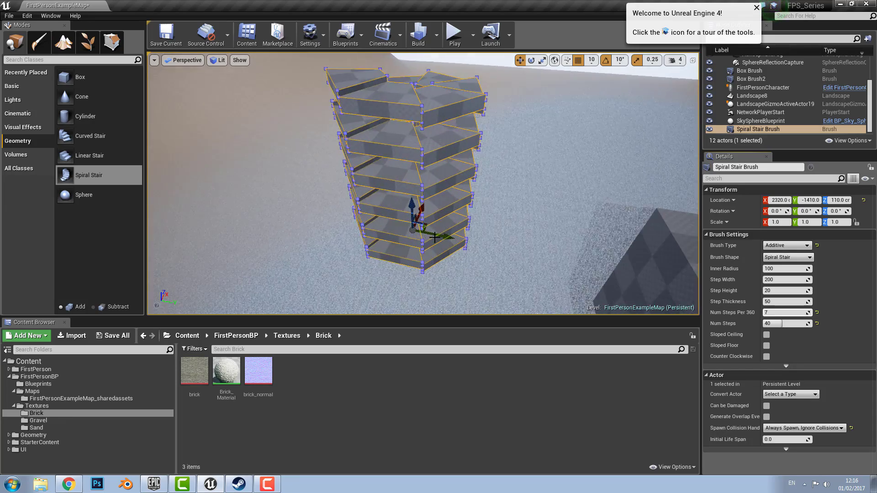
Set the spiral stair brush's Num Steps Per 360 to 29
scroll(464, 226, down, 2)
right_drag(465, 226, 499, 212)
scroll(498, 212, up, 3)
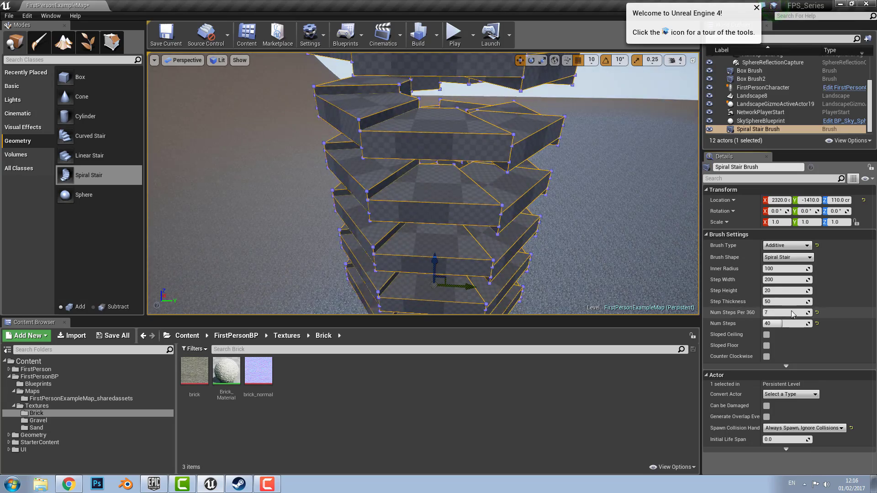
drag(792, 313, 811, 314)
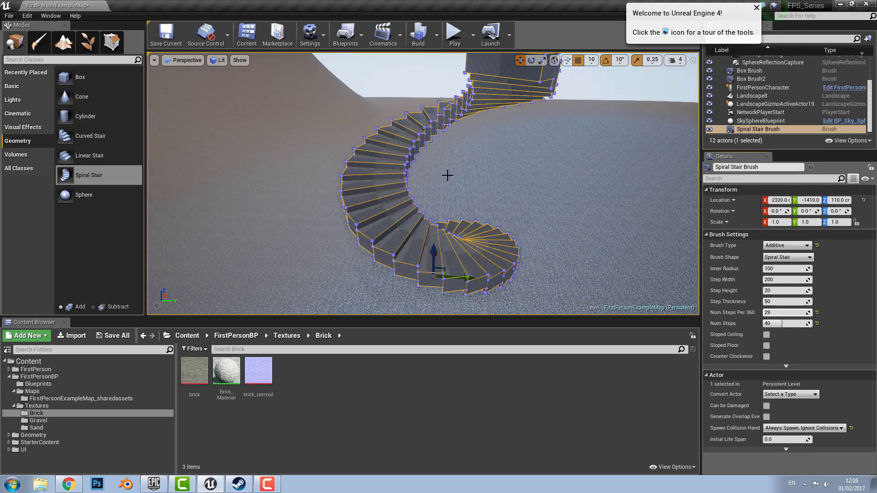
scroll(447, 175, down, 3)
scroll(573, 201, down, 2)
scroll(585, 193, up, 2)
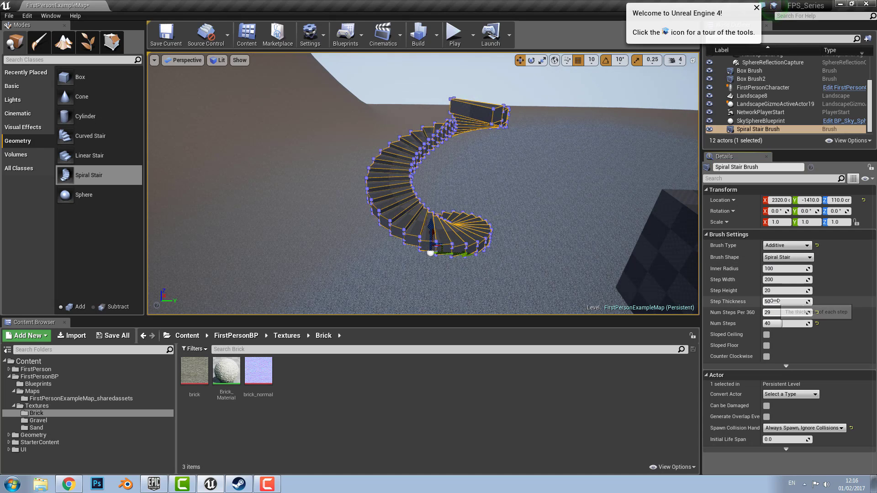
Enable Sloped Ceiling and Sloped Floor on the spiral stair brush and inspect its underside and top surface
click(766, 334)
scroll(498, 254, up, 6)
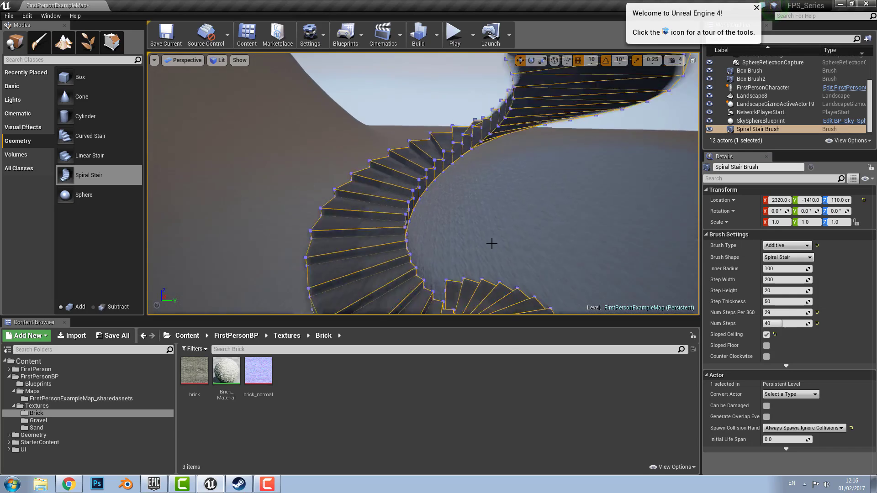
right_drag(498, 254, 503, 241)
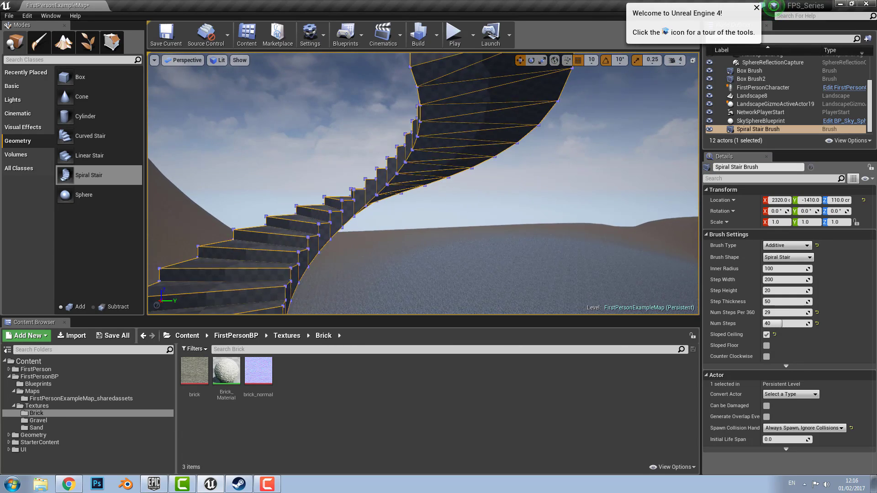
click(766, 345)
right_drag(401, 168, 401, 215)
scroll(401, 168, down, 4)
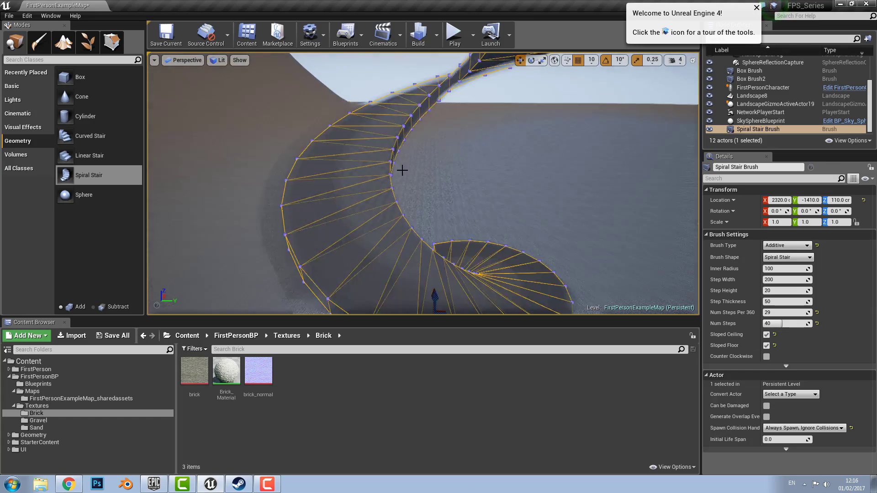
mouse_move(465, 136)
right_down()
mouse_move(457, 143)
mouse_move(466, 120)
right_up()
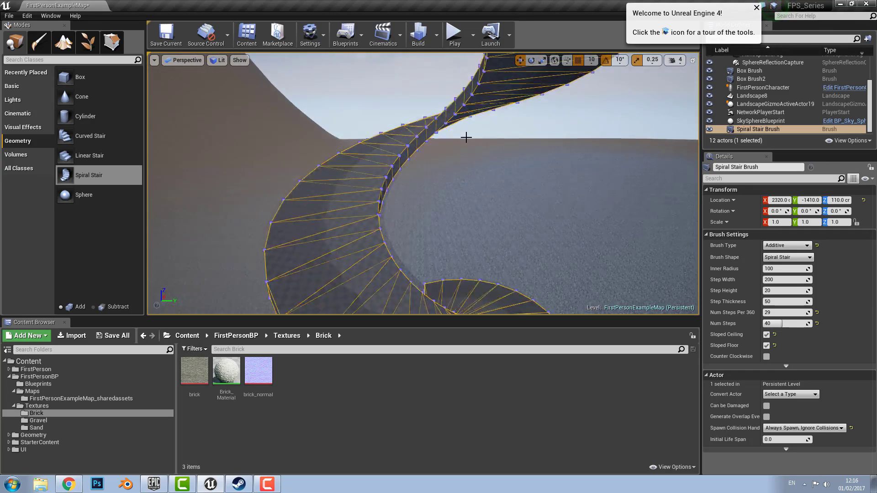
scroll(466, 135, up, 3)
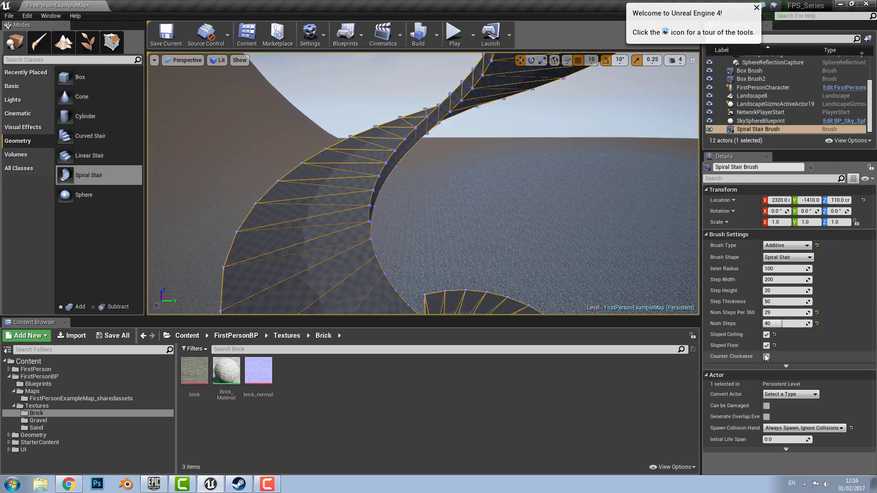
Switch the spiral stair's Counter Clockwise option on and back off, and delete the spiral stair brush
click(765, 356)
click(765, 356)
scroll(453, 234, down, 2)
scroll(453, 233, down, 3)
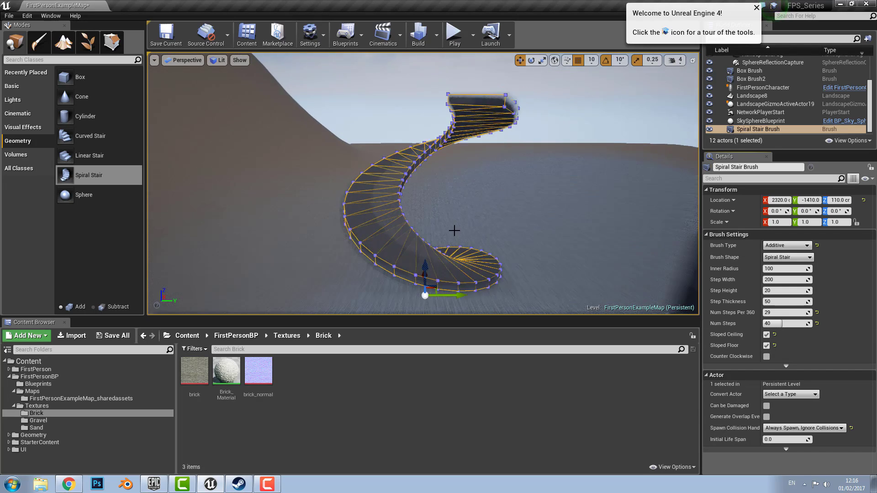
key(Delete)
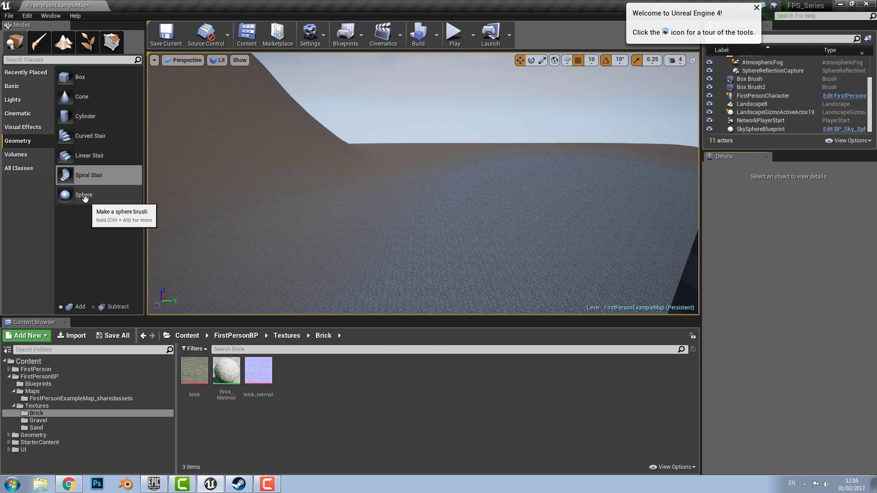
Place a sphere brush on the gravel, around X 2470, Y -1480, Z 360
drag(85, 197, 405, 312)
drag(410, 273, 410, 273)
scroll(506, 184, up, 4)
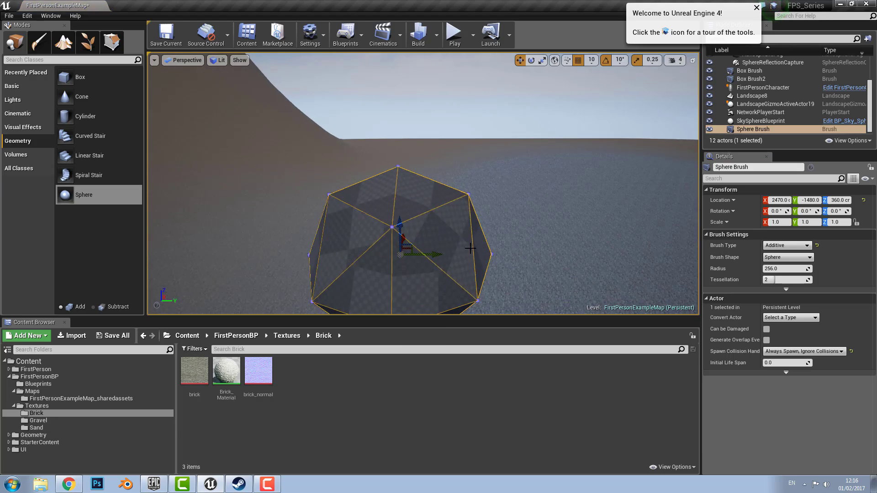
mouse_move(505, 185)
right_down()
mouse_move(500, 223)
mouse_move(522, 92)
right_up()
scroll(522, 92, down, 2)
mouse_move(499, 240)
right_down()
mouse_move(485, 234)
mouse_move(499, 226)
right_up()
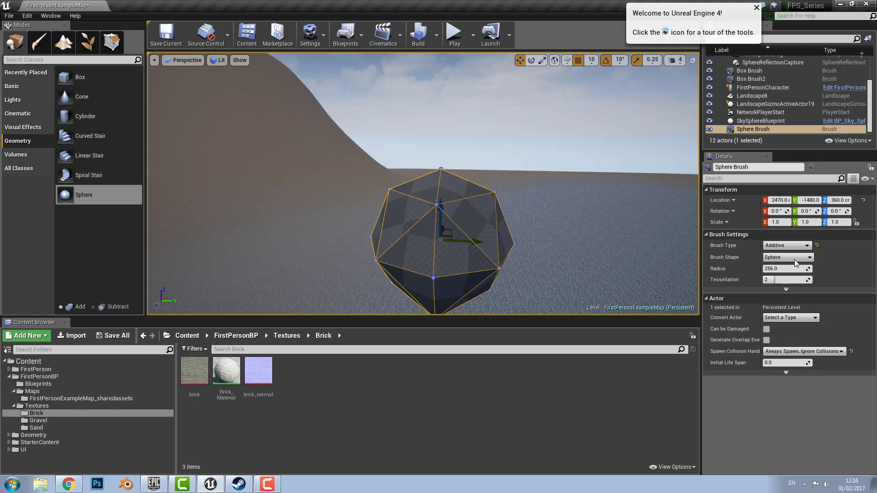
mouse_move(472, 195)
right_down()
mouse_move(470, 204)
mouse_move(445, 208)
right_up()
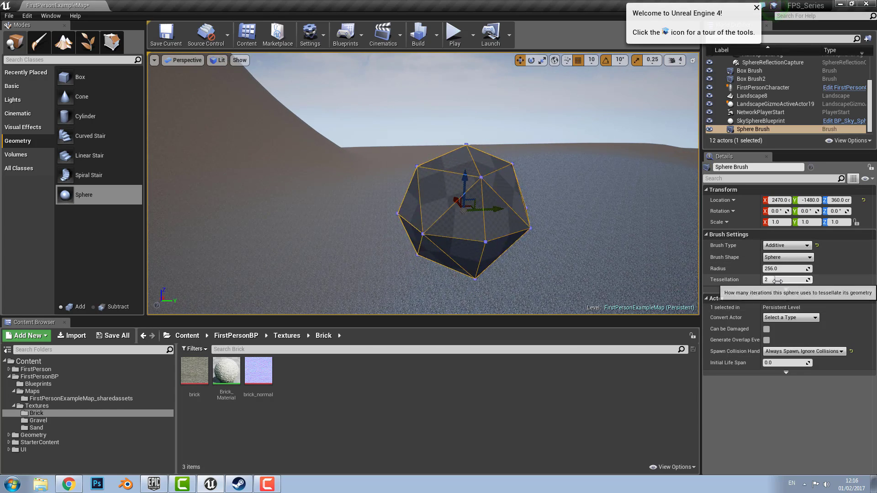
Set the sphere brush's tessellation to 5 and deselect it to inspect the smoother surface
drag(784, 280, 807, 280)
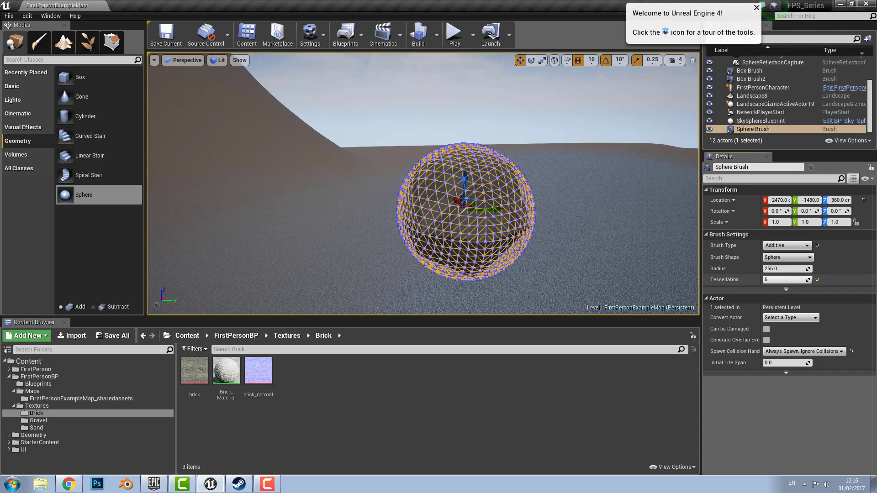
click(505, 219)
drag(504, 220, 391, 174)
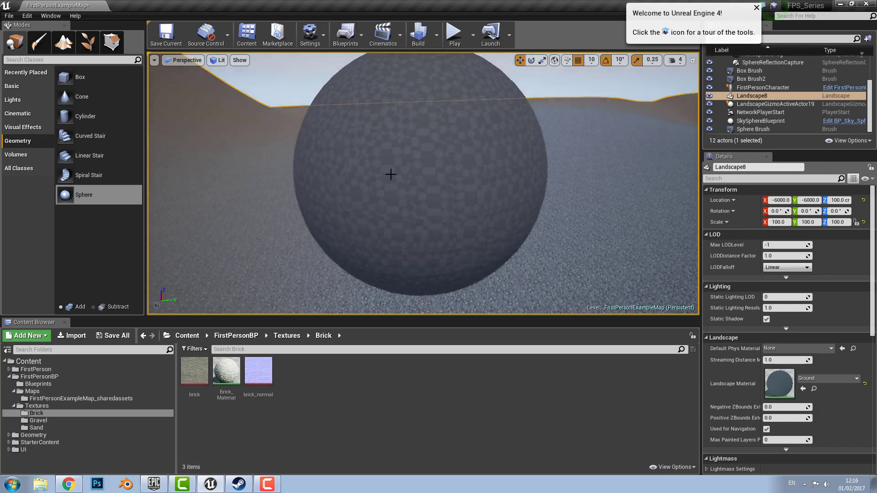
scroll(390, 174, up, 3)
Select individual triangular faces near the middle of the sphere brush one after another
click(495, 194)
scroll(405, 210, up, 6)
scroll(463, 193, down, 10)
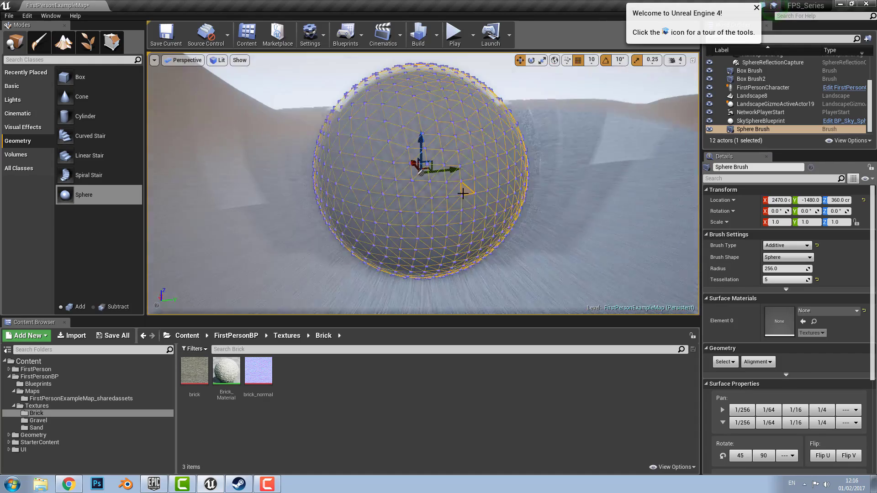
click(420, 181)
click(419, 176)
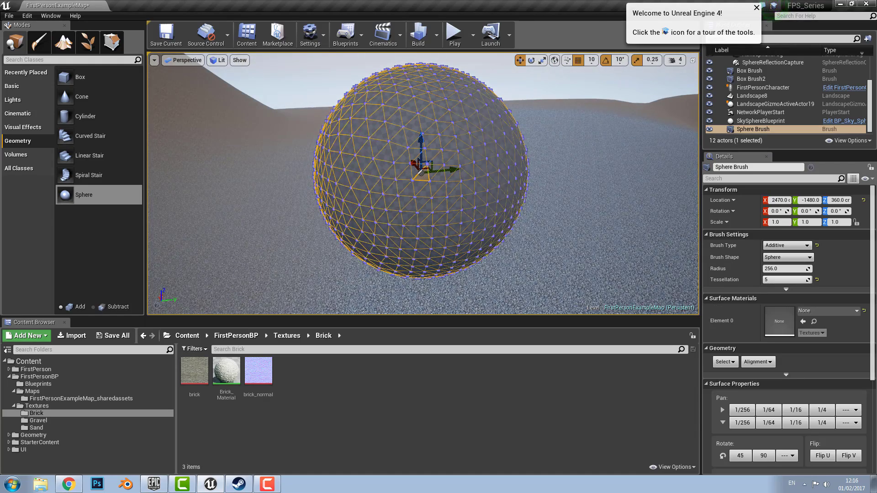
click(403, 187)
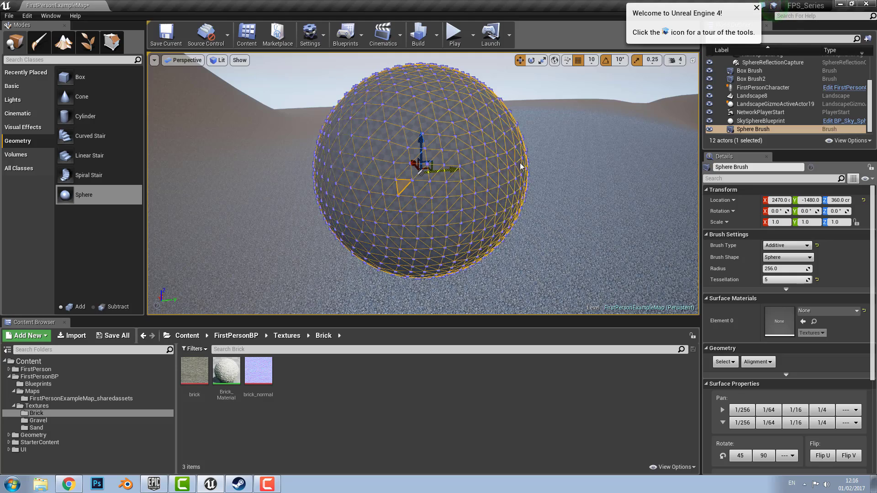
Delete the sphere brush
key(Delete)
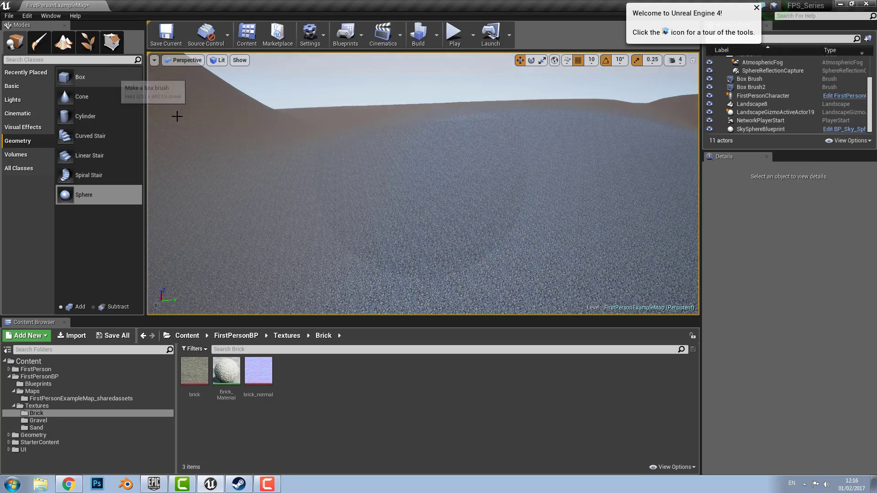
right_drag(176, 115, 343, 120)
right_drag(198, 162, 195, 158)
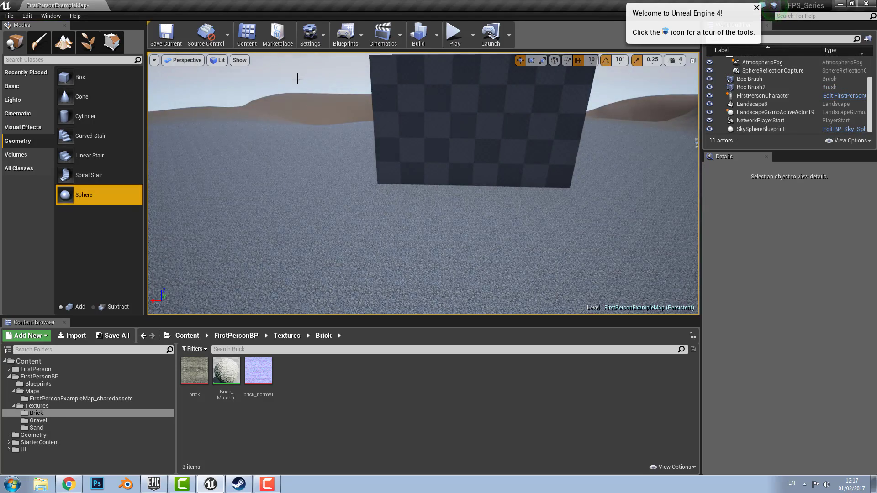
Apply Brick_Material to the building's outer wall around the opening
right_drag(201, 279, 240, 264)
scroll(360, 218, up, 4)
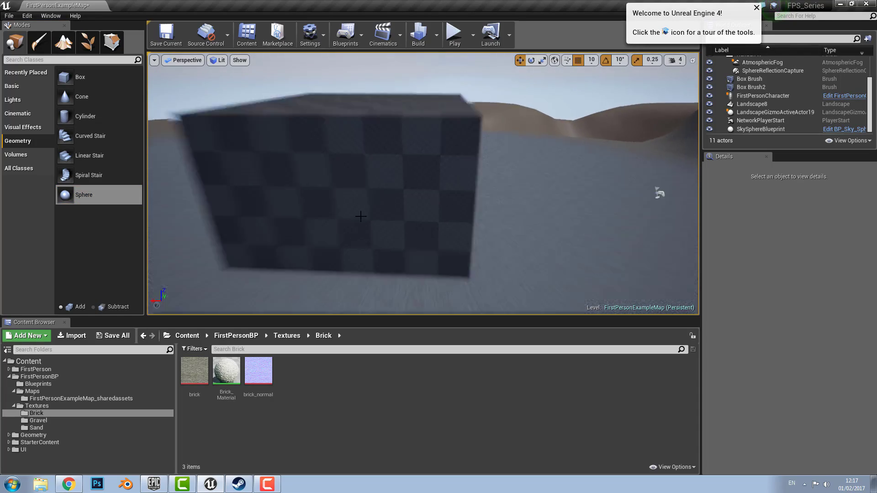
right_drag(360, 218, 283, 233)
right_drag(238, 262, 203, 265)
key(d)
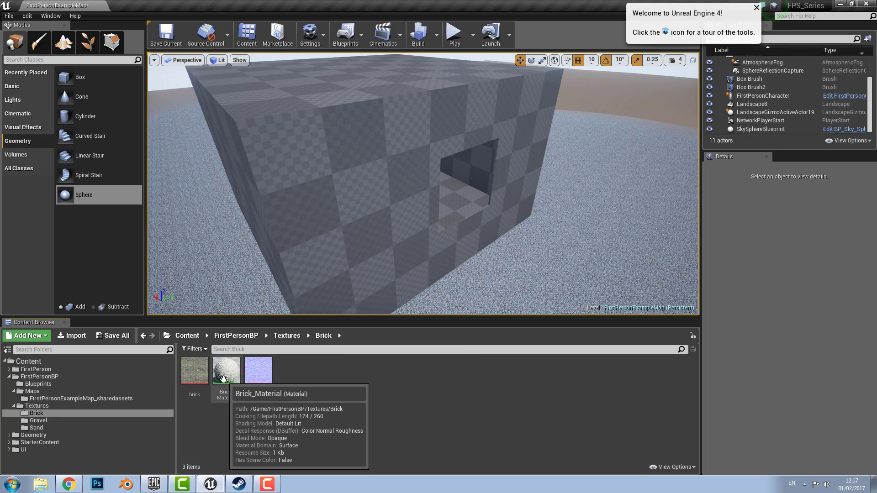
drag(226, 370, 349, 181)
Apply Brick_Material to the lower and side inner faces of the wall opening
right_drag(390, 172, 338, 260)
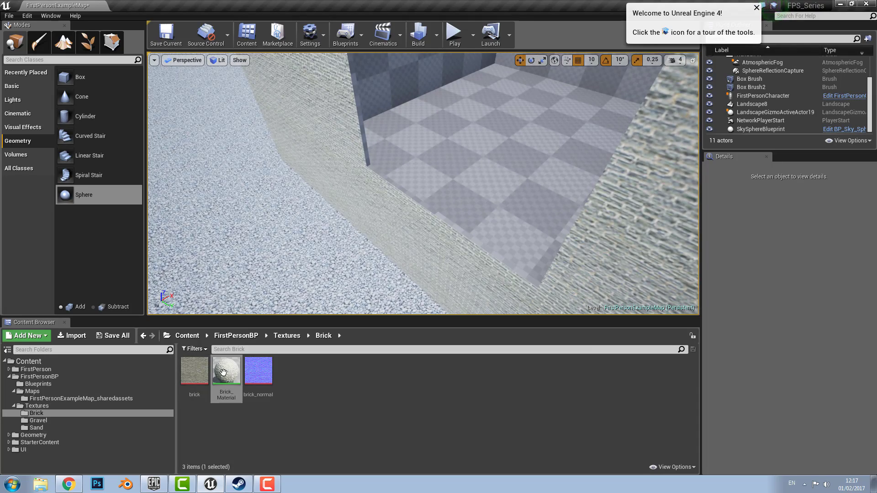
drag(223, 372, 417, 198)
right_drag(417, 197, 413, 203)
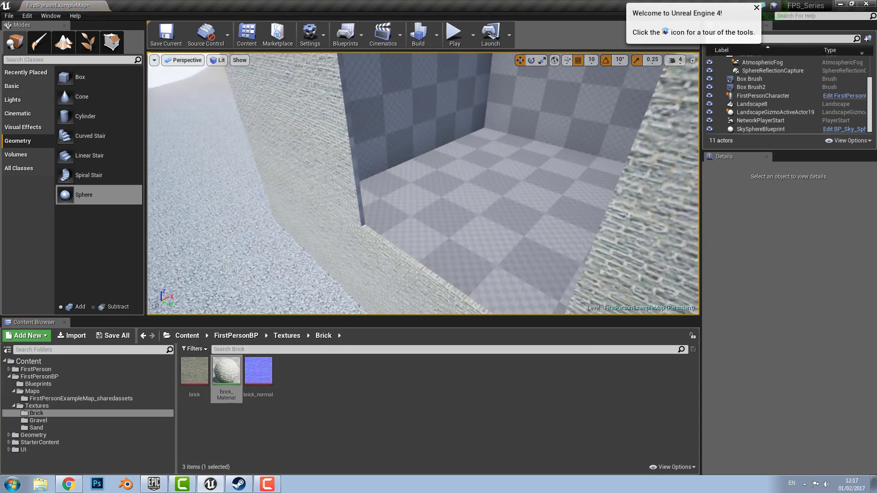
drag(231, 372, 357, 152)
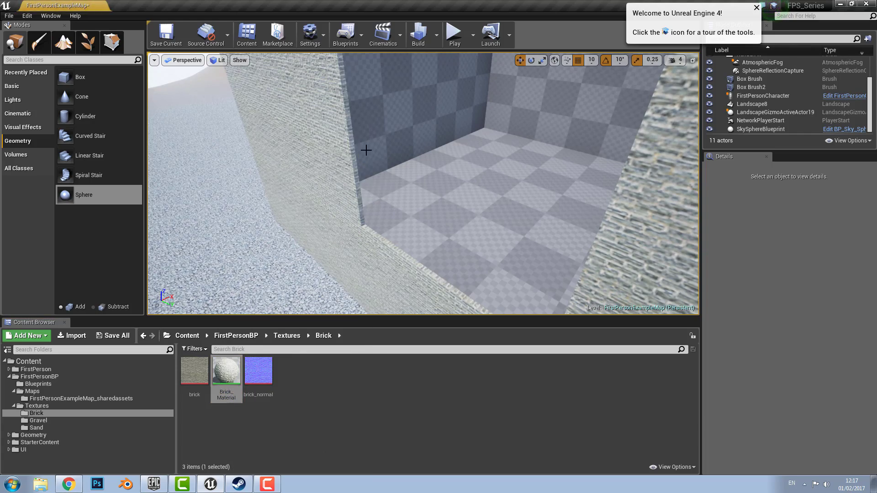
With Brick_Material selected, place a box brush on the gravel at X 880, Y -780, Z 200 and make it hollow
right_drag(366, 150, 269, 154)
click(221, 378)
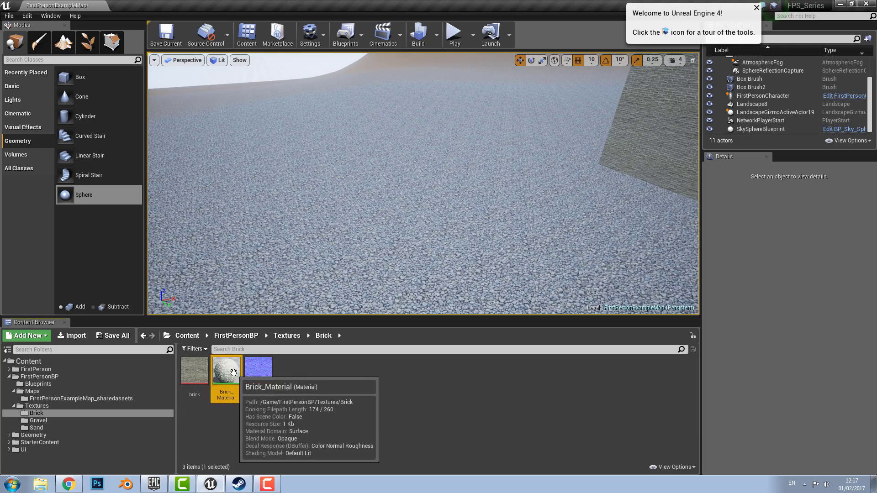
mouse_move(65, 77)
mouse_down()
mouse_move(450, 211)
mouse_move(386, 198)
mouse_up()
mouse_move(385, 198)
right_down()
mouse_move(448, 188)
mouse_move(347, 201)
mouse_move(375, 194)
right_up()
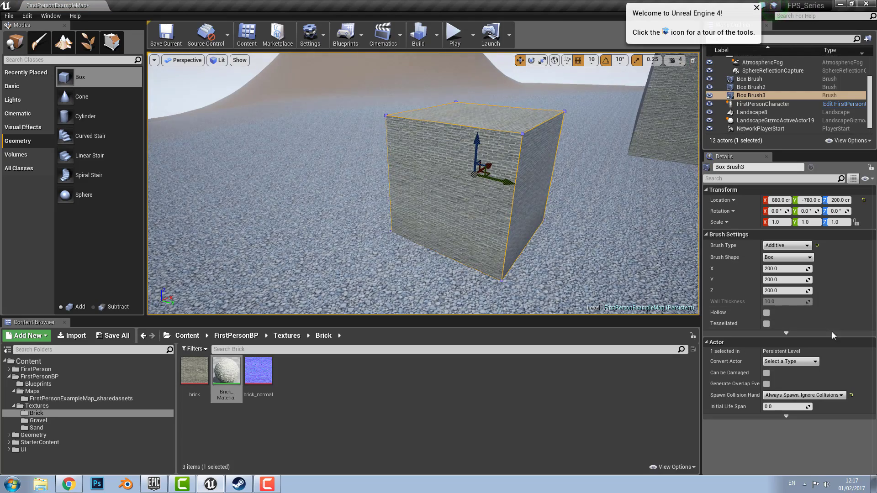
click(767, 313)
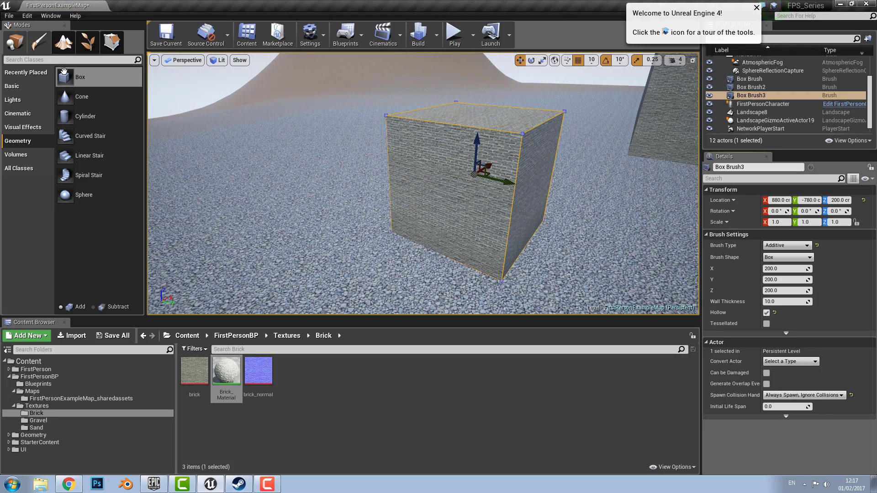
Place a second box brush overlapping the hollow box at X 720, Y -890, Z 200 and make it subtractive
drag(346, 257, 347, 256)
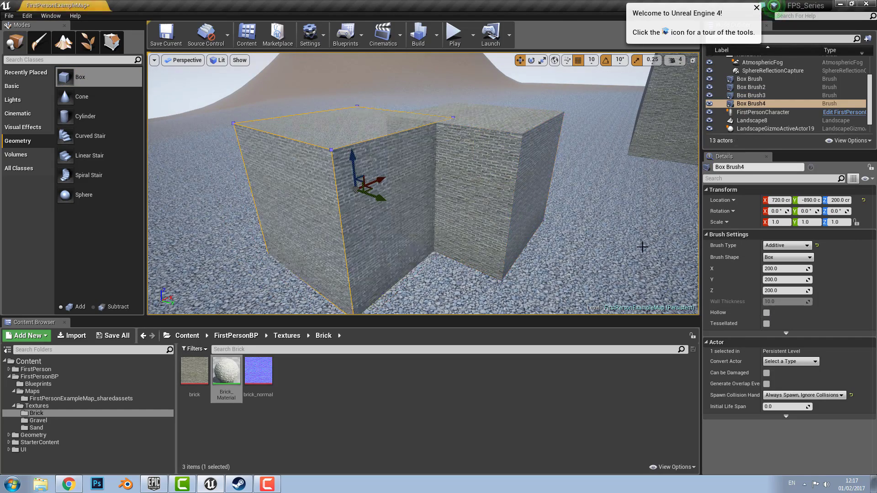
click(786, 245)
click(782, 261)
Delete the two overlapping box brushes from the gravel
mouse_move(464, 218)
right_down()
mouse_move(516, 218)
mouse_move(400, 213)
mouse_move(392, 190)
right_up()
key(Delete)
click(375, 205)
key(Delete)
Delete the original building's box brush
mouse_move(333, 232)
right_down()
mouse_move(351, 201)
mouse_move(340, 200)
right_up()
click(481, 179)
key(Delete)
Place a brick sphere brush on the gravel at X 760, Y -850, Z 360 and set its tessellation to 5
right_drag(481, 178, 453, 197)
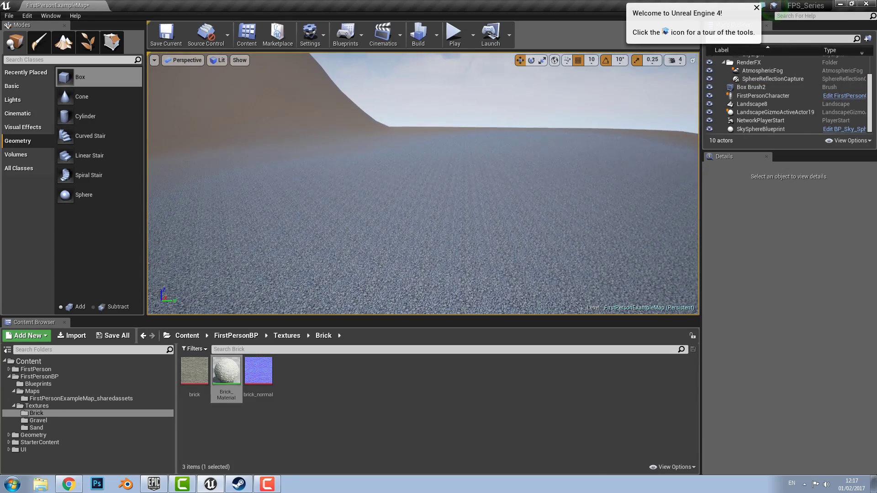
drag(84, 195, 454, 267)
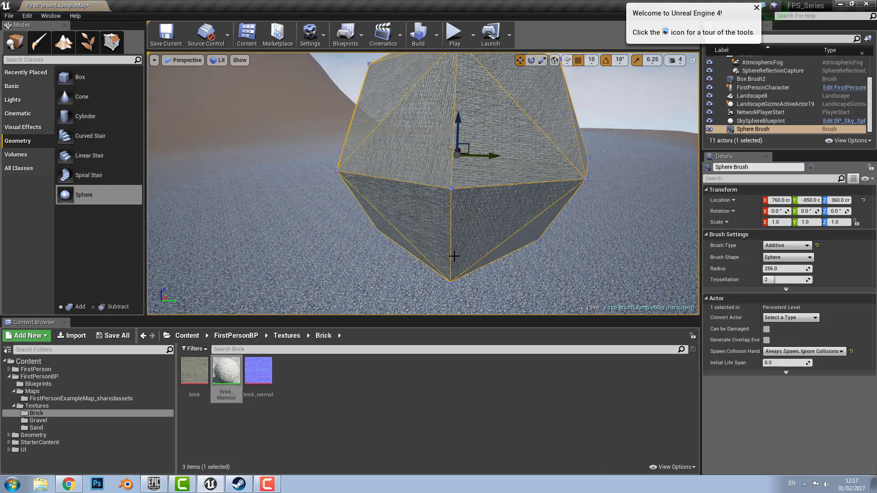
key(f)
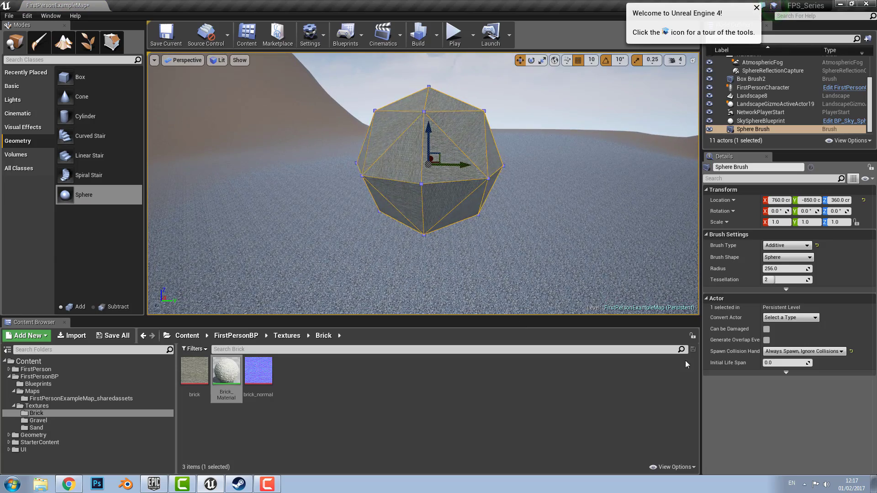
drag(774, 279, 809, 280)
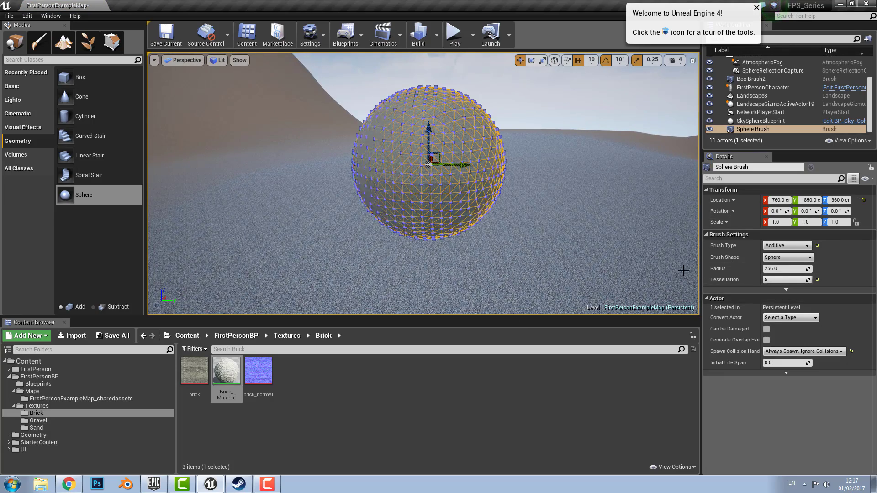
Examine how the brick texture runs across the sphere's triangular faces from near and far, and delete the sphere brush
scroll(539, 213, up, 3)
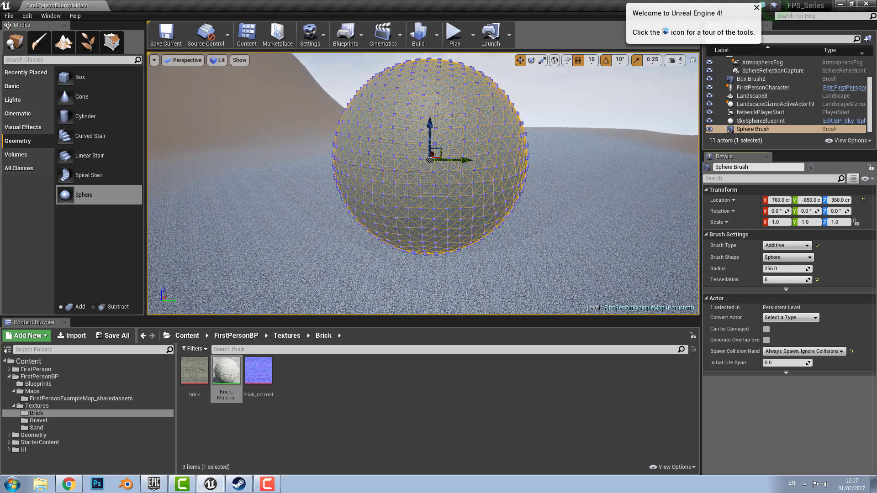
mouse_move(413, 278)
right_down()
mouse_move(445, 247)
mouse_move(407, 274)
right_up()
scroll(413, 277, up, 6)
scroll(447, 233, down, 7)
scroll(446, 234, up, 5)
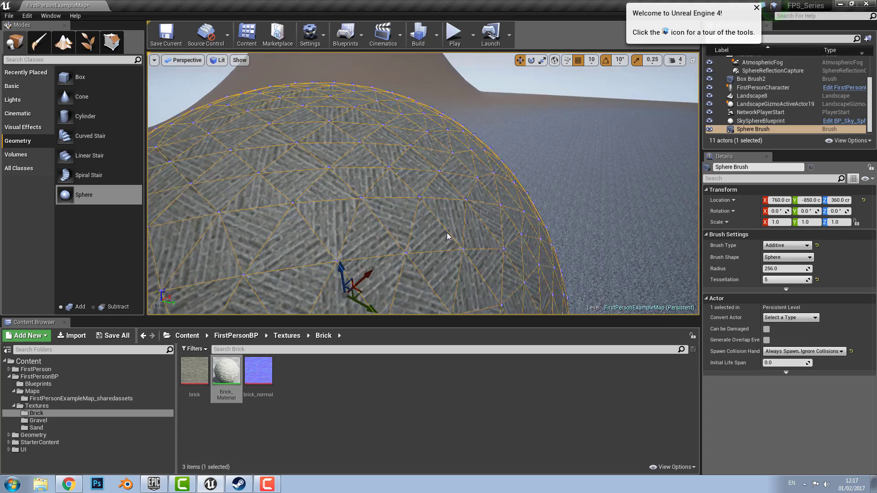
right_drag(447, 233, 422, 256)
scroll(446, 231, down, 6)
scroll(446, 224, up, 5)
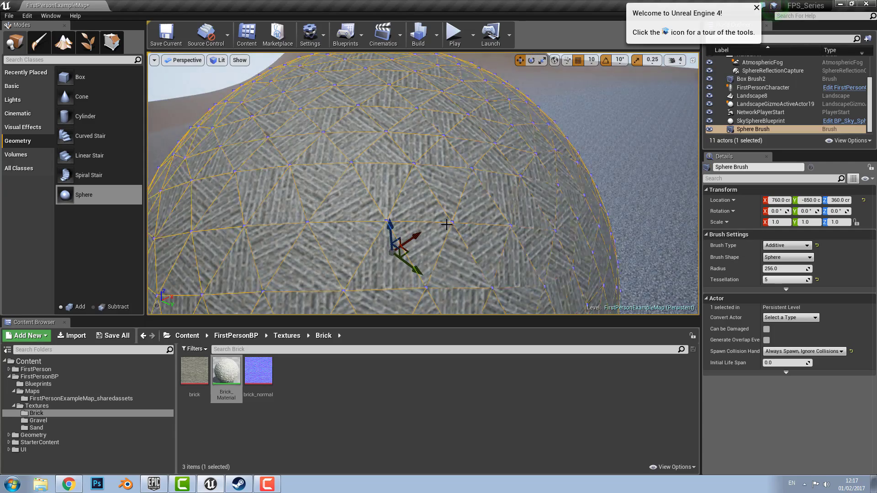
scroll(446, 224, down, 6)
scroll(446, 224, up, 6)
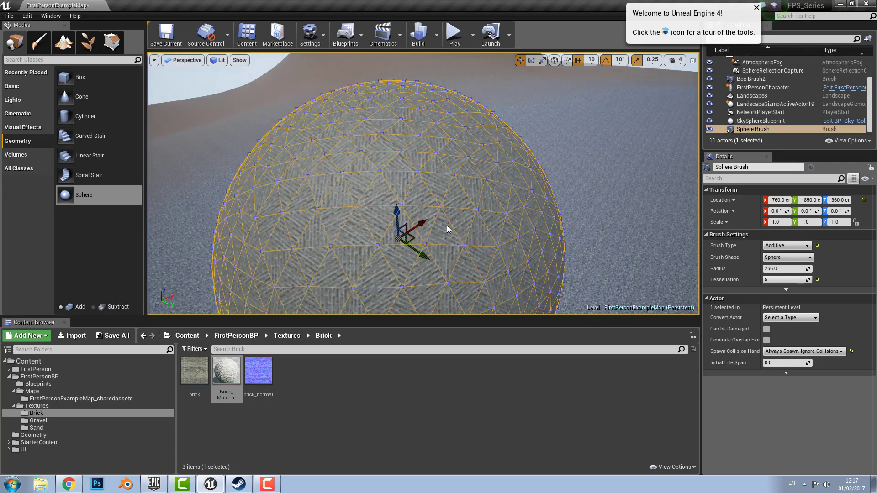
key(Delete)
Place a brick box brush on the open gravel at X 1010, Y -540, Z 200
mouse_move(434, 182)
right_down()
mouse_move(452, 210)
mouse_move(461, 160)
right_up()
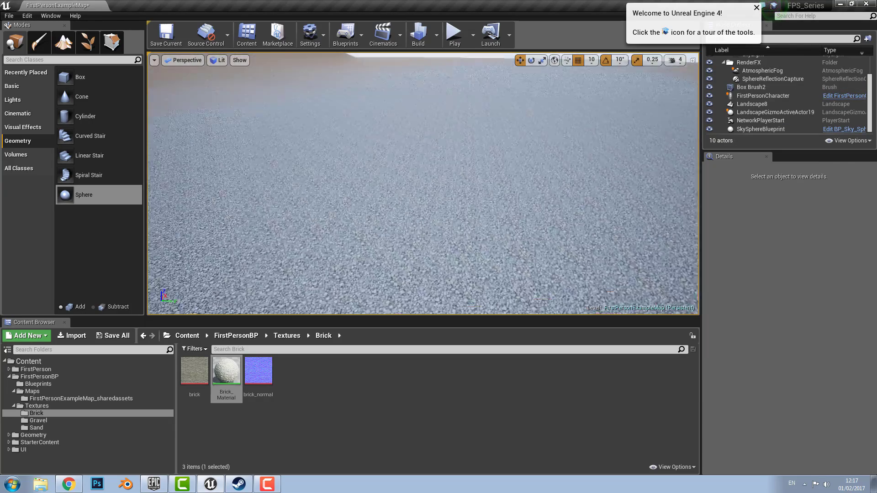
right_drag(411, 196, 411, 171)
scroll(411, 195, down, 4)
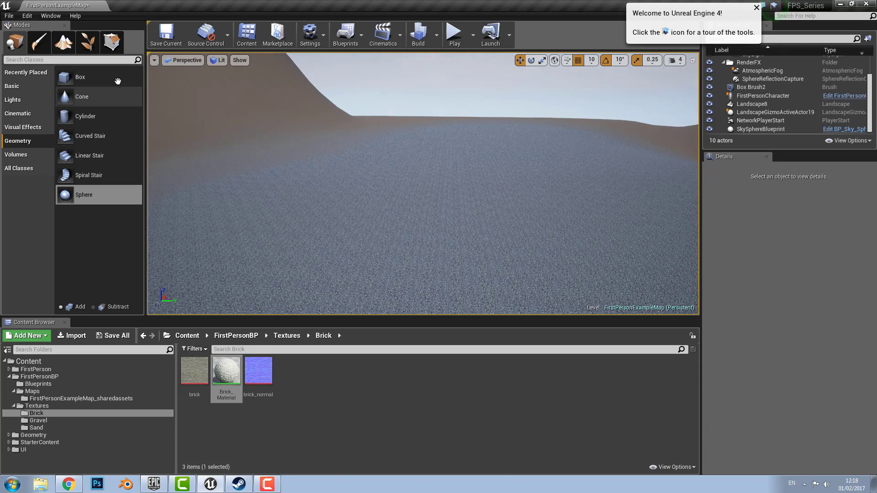
mouse_move(117, 81)
mouse_down()
mouse_move(317, 151)
mouse_move(429, 247)
mouse_up()
right_drag(464, 245, 470, 193)
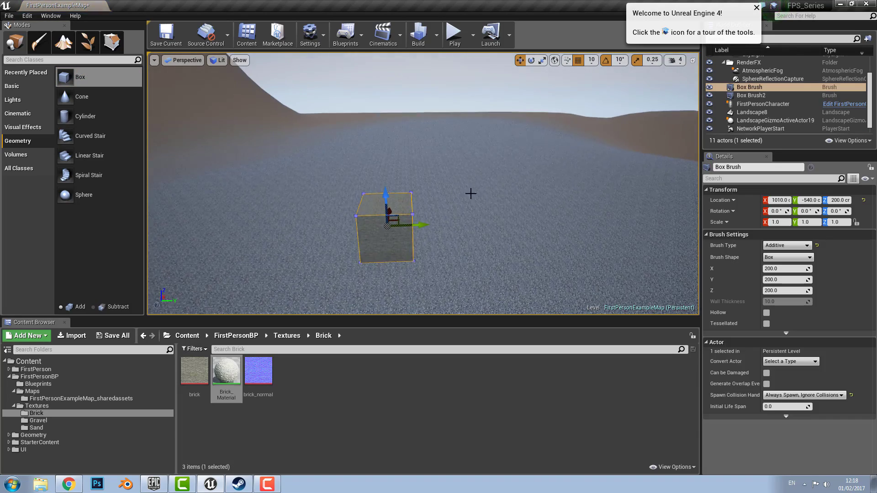
scroll(457, 201, down, 2)
scroll(426, 223, up, 5)
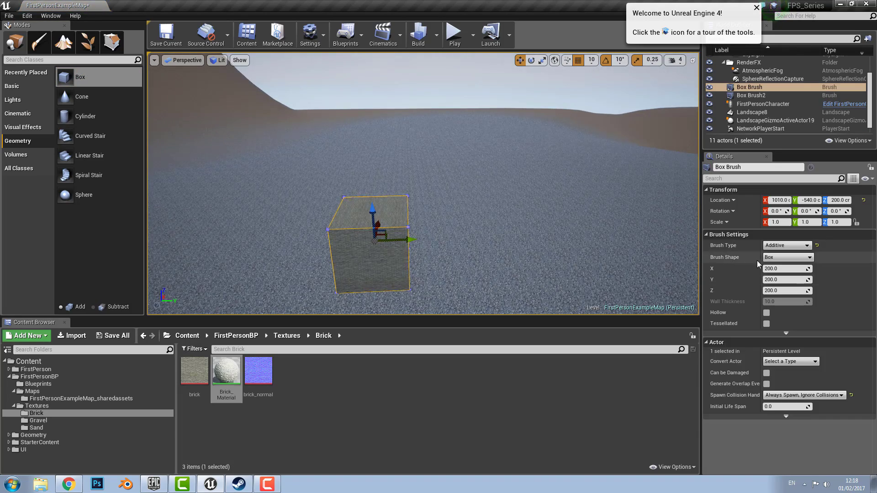
Set the box brush's X and Y sizes to 1500 each
click(770, 269)
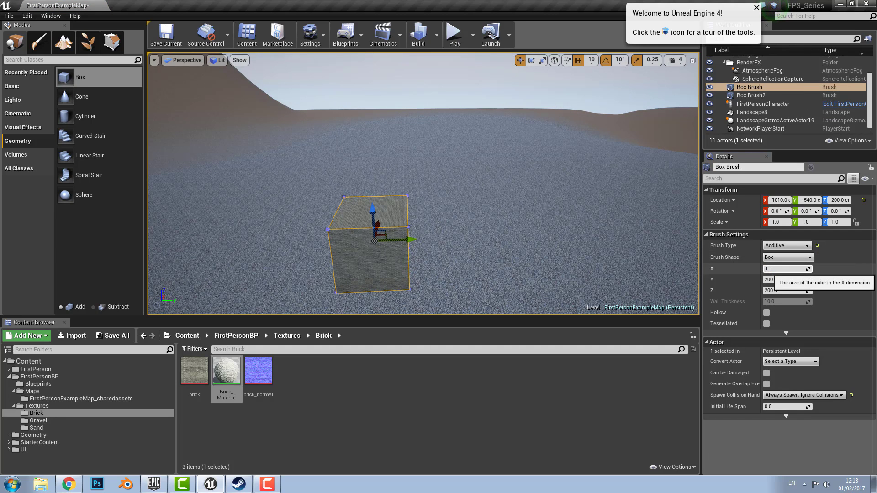
text(1500)
key(Return)
click(776, 280)
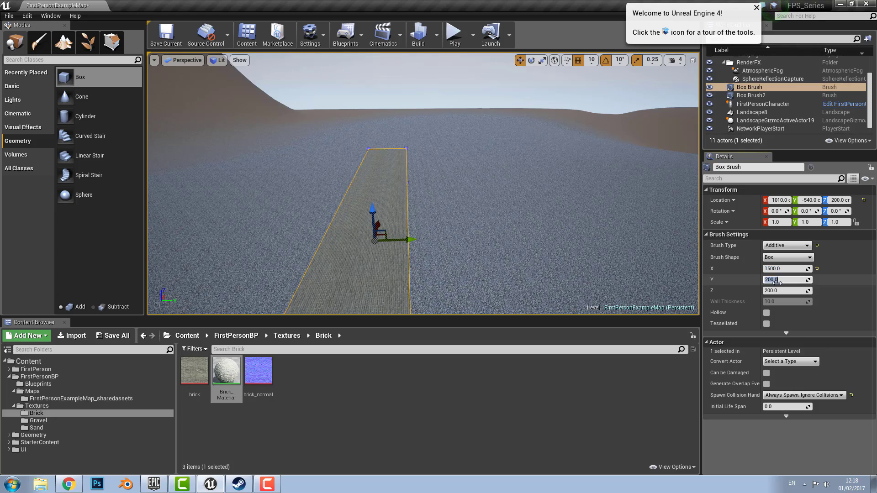
text(1500)
key(Return)
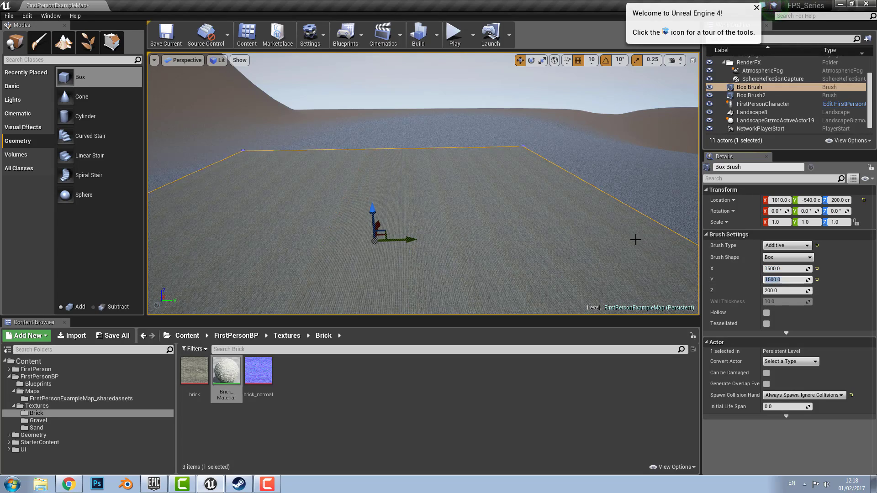
Set the box brush's Z size to 500
scroll(635, 240, down, 3)
click(776, 290)
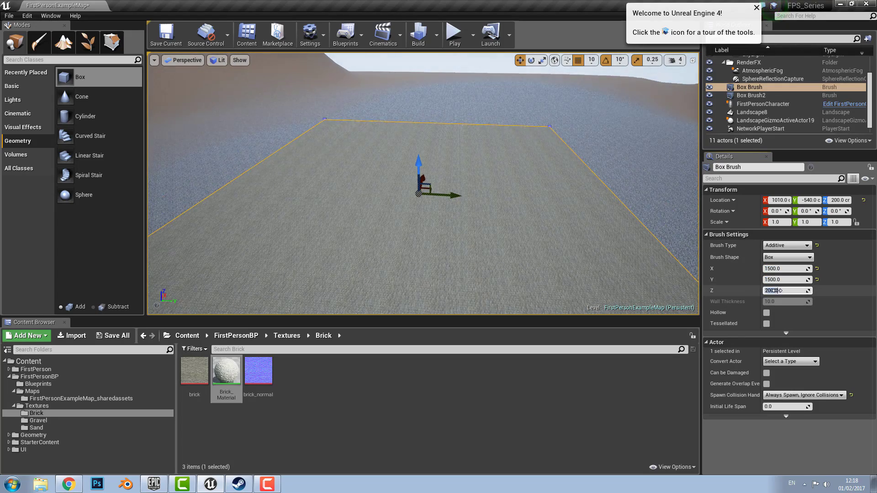
text(500)
key(Return)
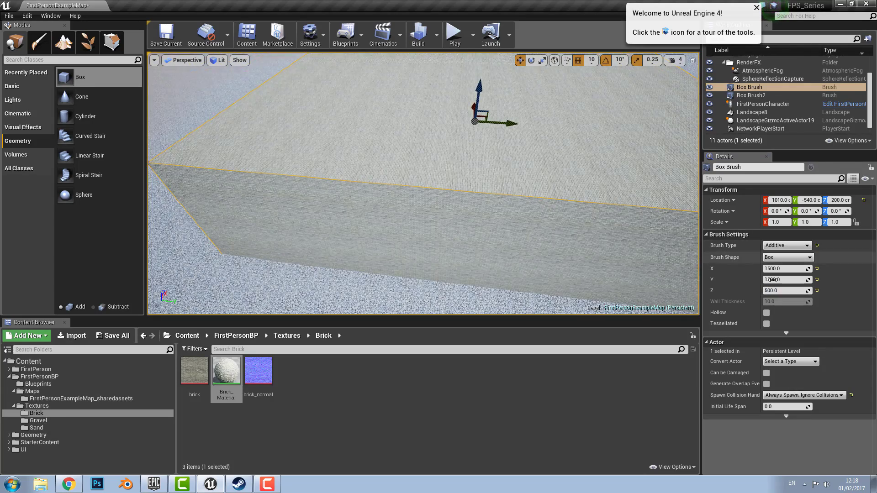
Set the box brush's X and Y sizes to 750 each
click(784, 281)
text(750)
key(Return)
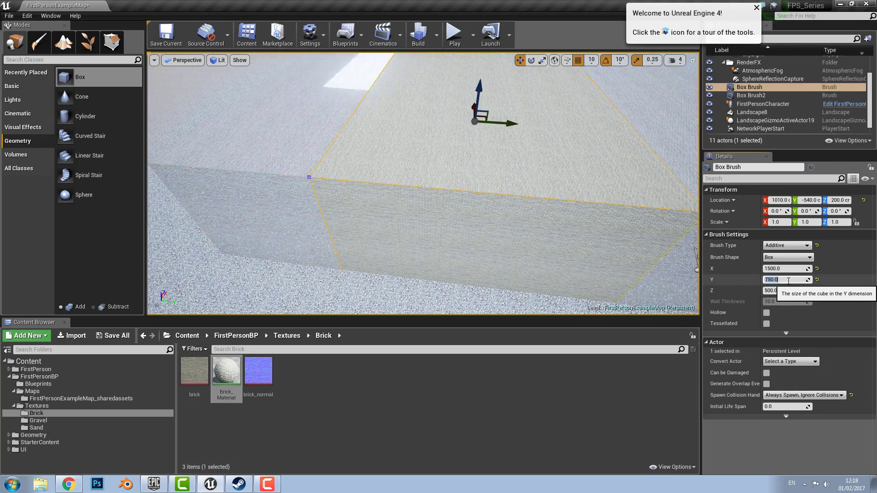
key(Return)
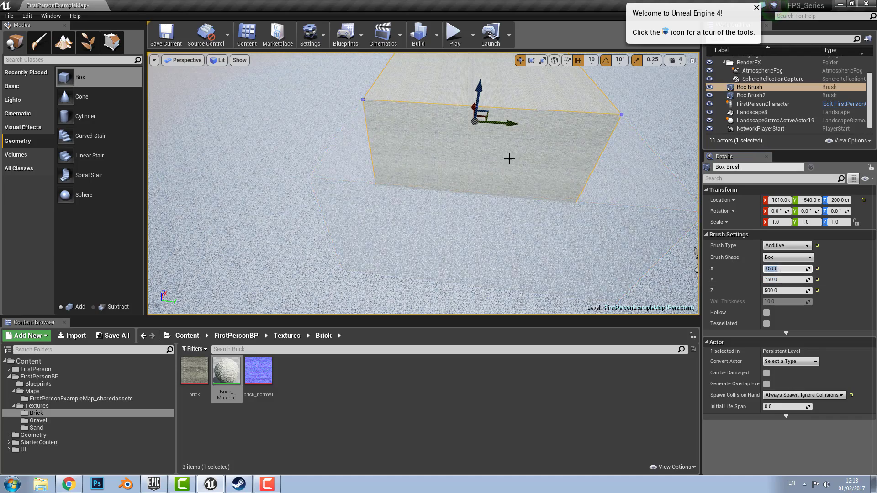
Raise the large box brush to a Z location of 290, checking where its base meets the gravel
right_drag(509, 159, 521, 128)
scroll(470, 209, up, 4)
right_drag(470, 210, 468, 227)
right_drag(440, 143, 451, 141)
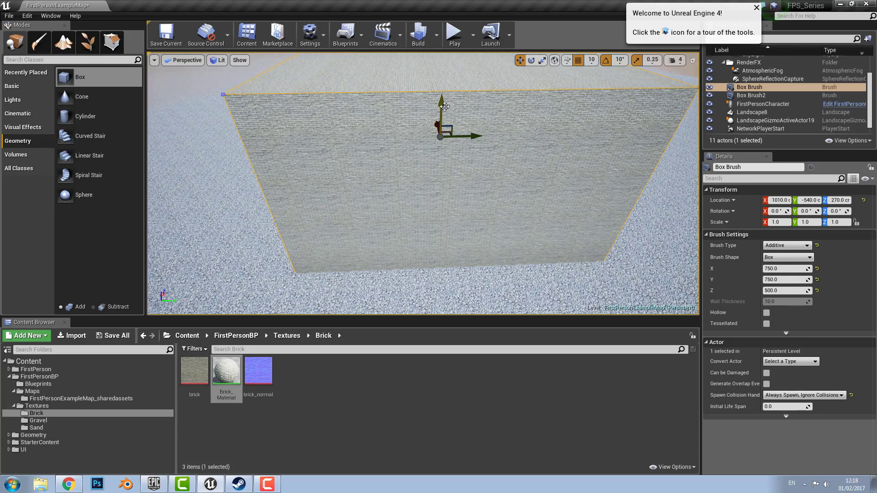
scroll(515, 213, down, 4)
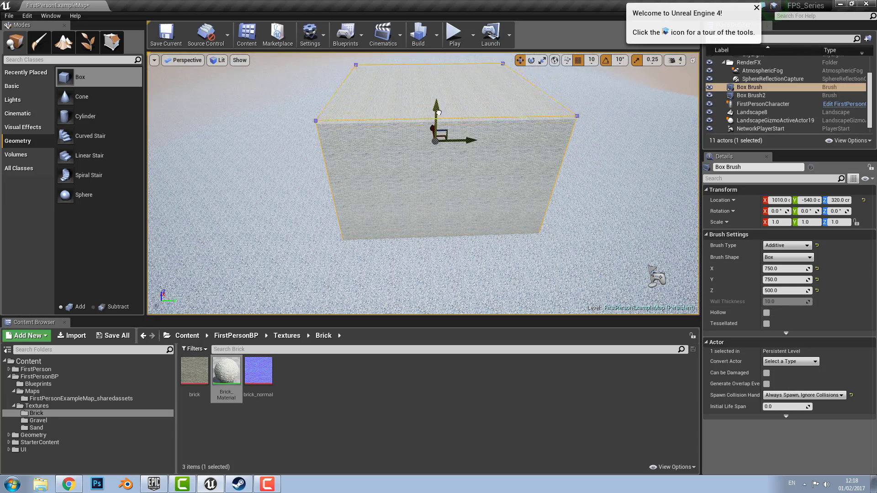
right_drag(393, 179, 395, 233)
scroll(406, 160, up, 10)
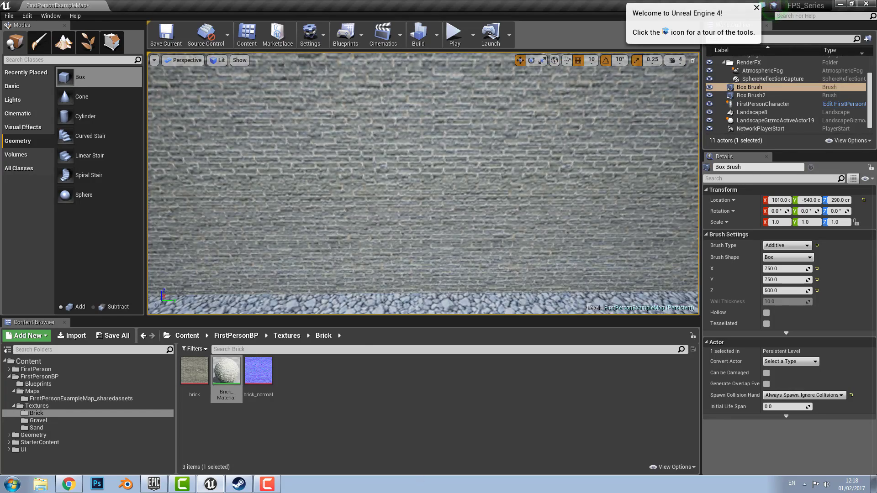
Place another box brush in front of the large box's brick wall at X 590, Y -580, Z 200
right_drag(403, 168, 395, 179)
scroll(410, 156, down, 6)
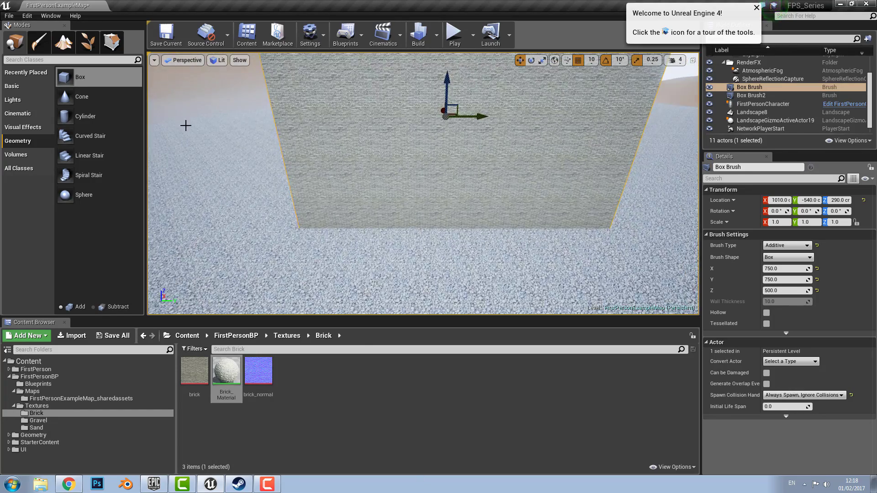
mouse_move(114, 80)
mouse_down()
mouse_move(446, 294)
mouse_move(447, 227)
mouse_move(441, 242)
mouse_up()
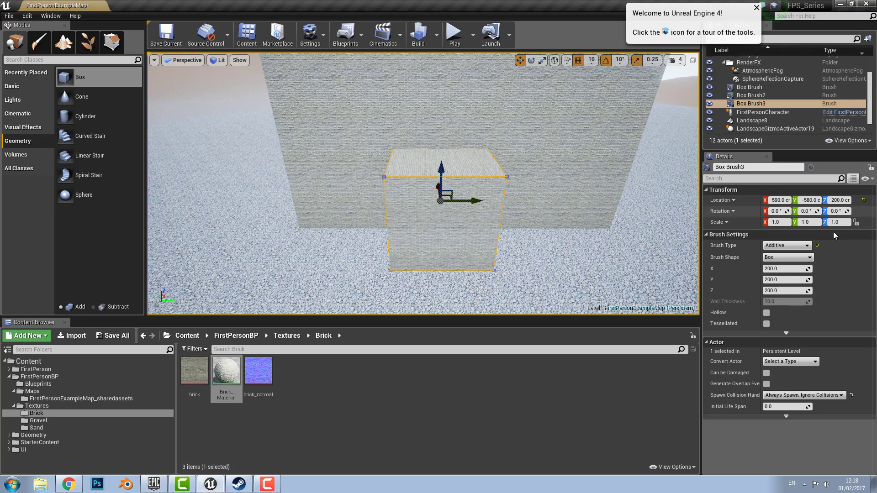
Make the small box brush subtractive to cut the wall opening, and make the large brick box brush hollow
click(787, 246)
click(778, 264)
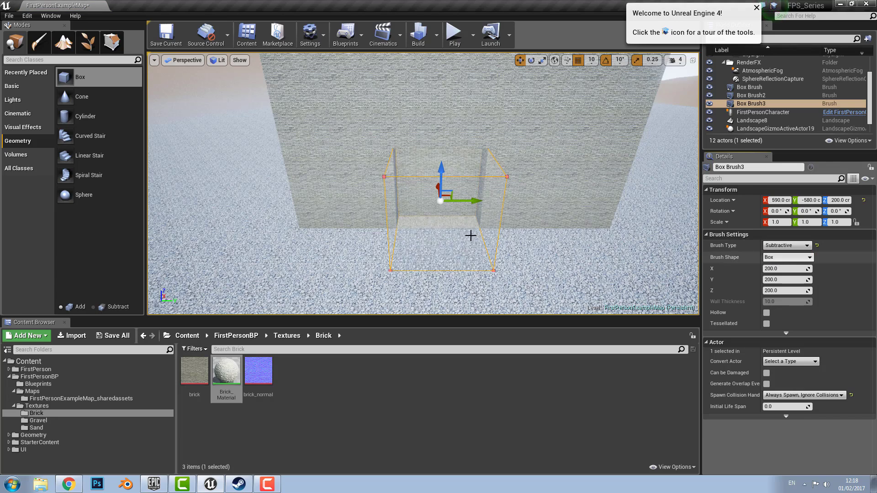
click(471, 116)
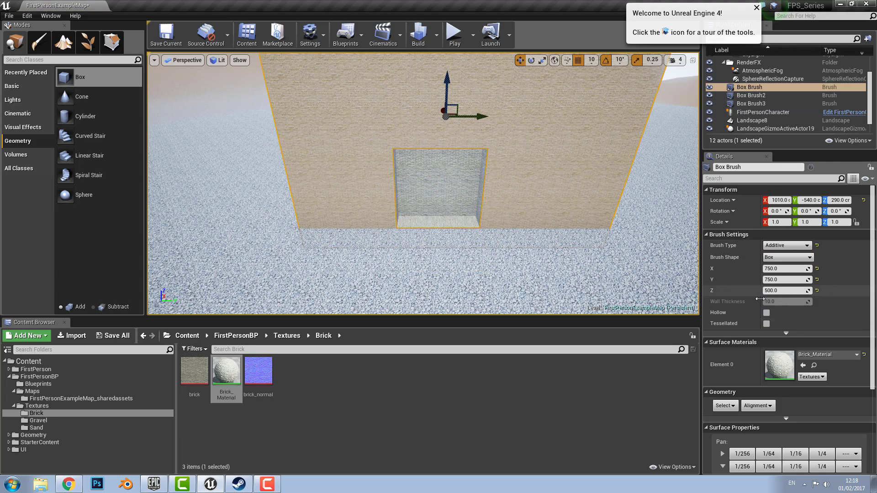
click(766, 313)
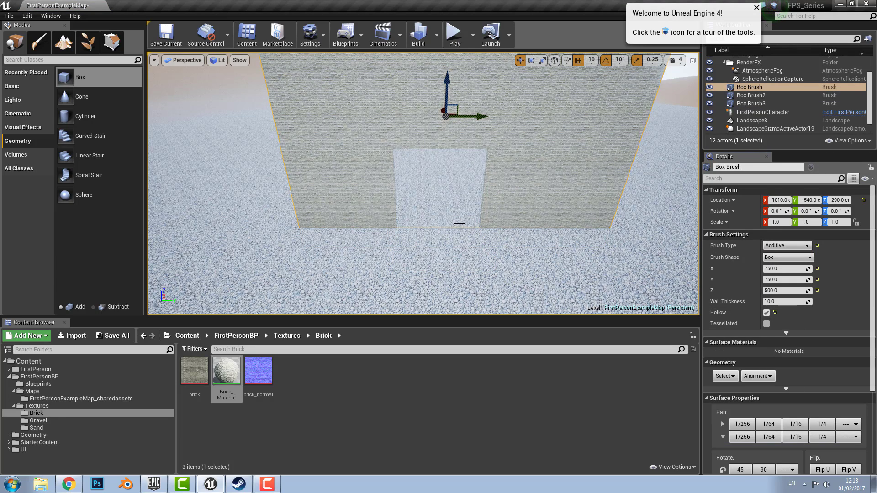
scroll(505, 203, up, 10)
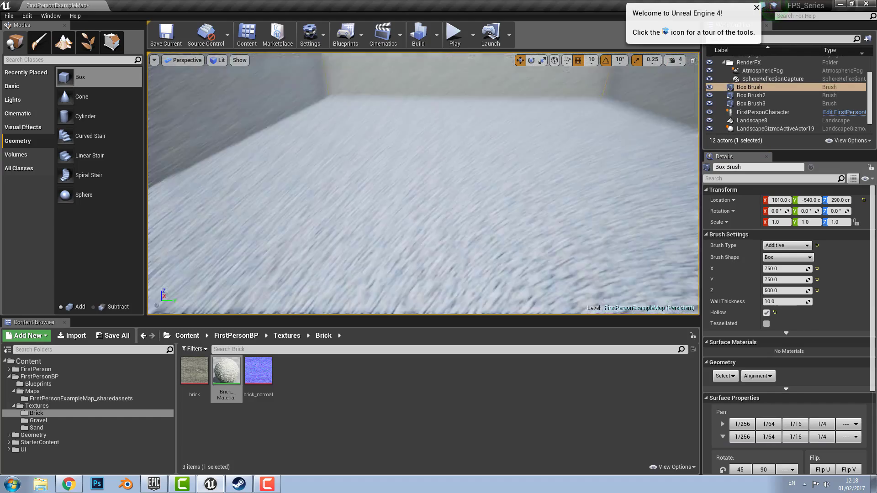
scroll(445, 183, down, 10)
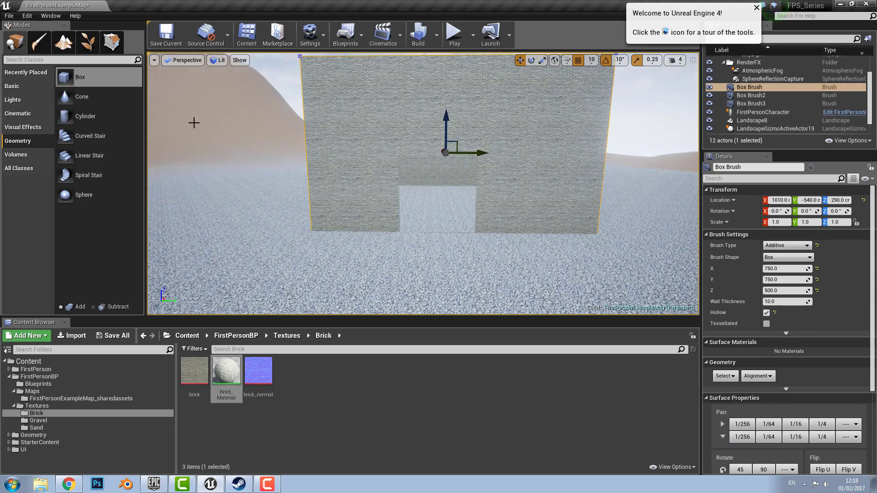
Place another box brush in front of the building and set its size to X 750, Y 750, Z 50
mouse_move(116, 85)
mouse_down()
mouse_move(251, 147)
mouse_move(411, 257)
mouse_move(429, 260)
mouse_up()
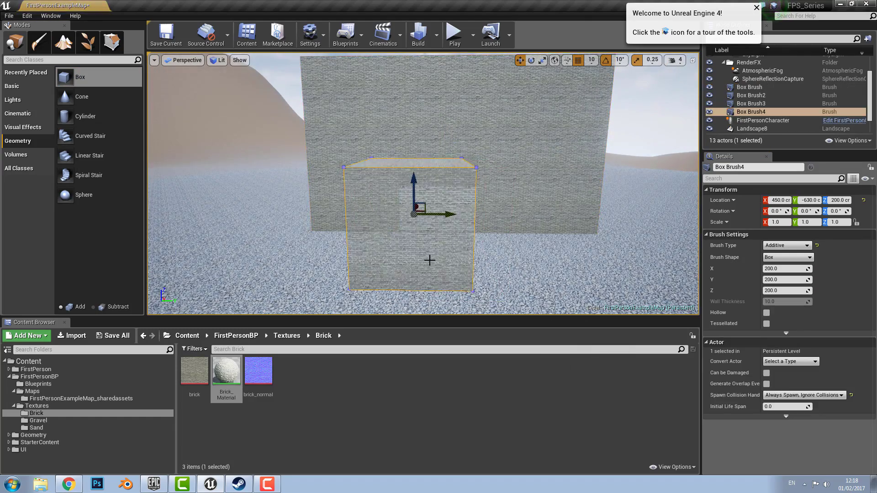
click(770, 268)
text(750)
key(Return)
click(778, 281)
text(75)
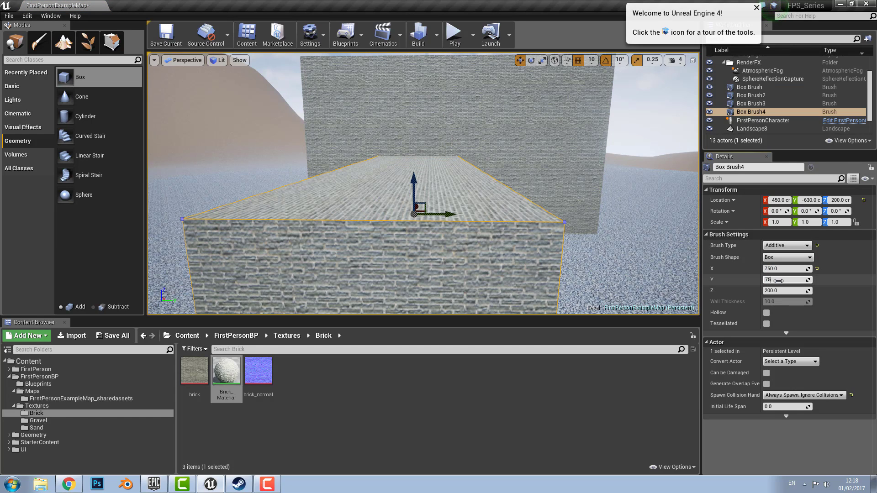
text(0)
key(Return)
click(778, 291)
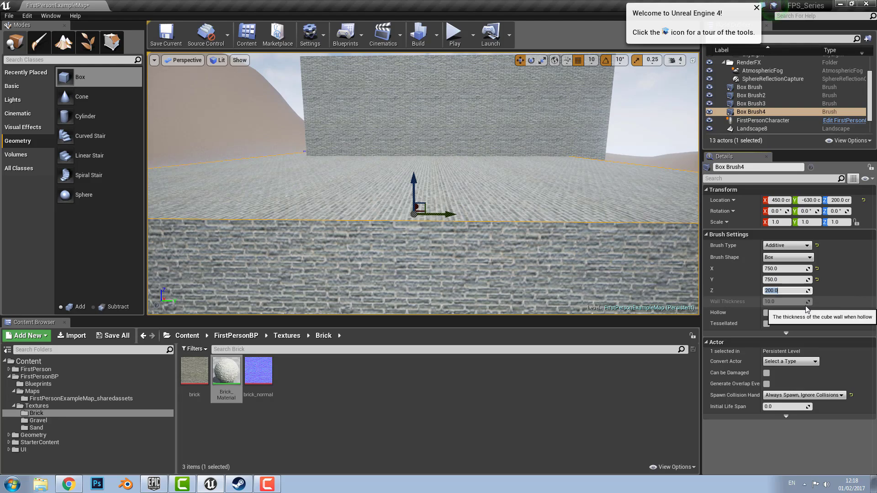
text(50)
key(Return)
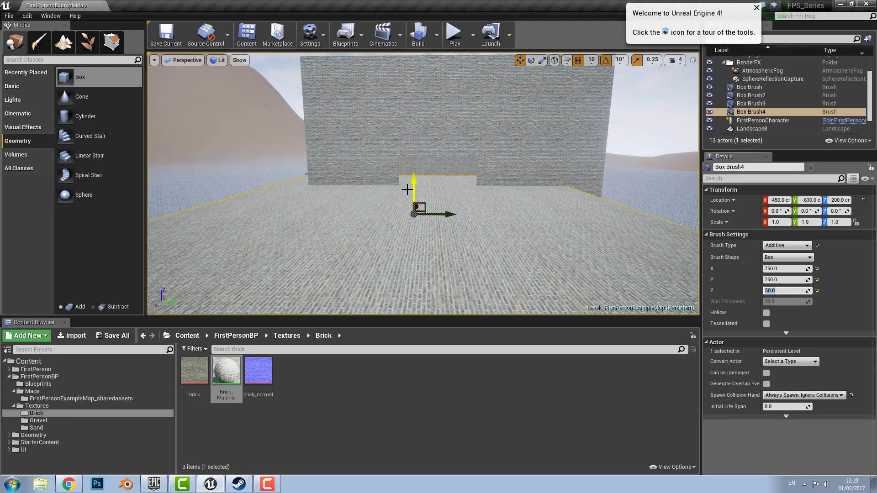
Lower the flat slab brush to Z 80.3784 and move it into the building as a floor at about X 1005.51, Y -539.87
drag(406, 189, 365, 251)
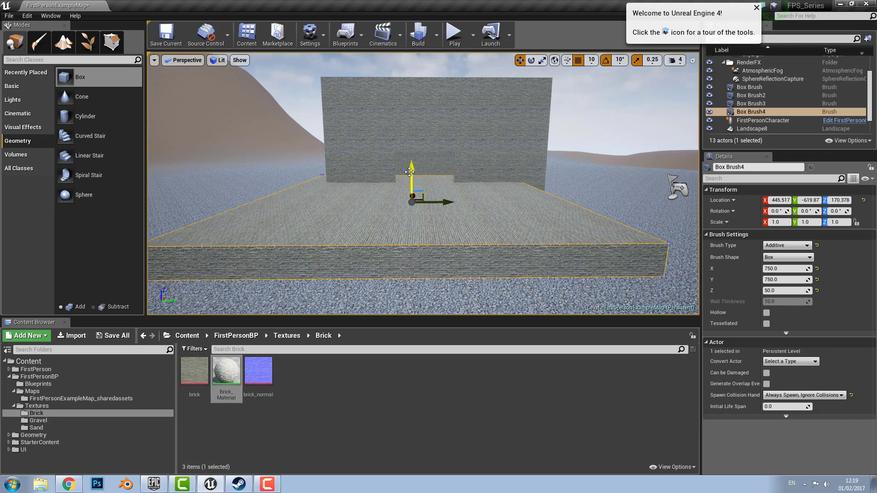
drag(409, 172, 413, 189)
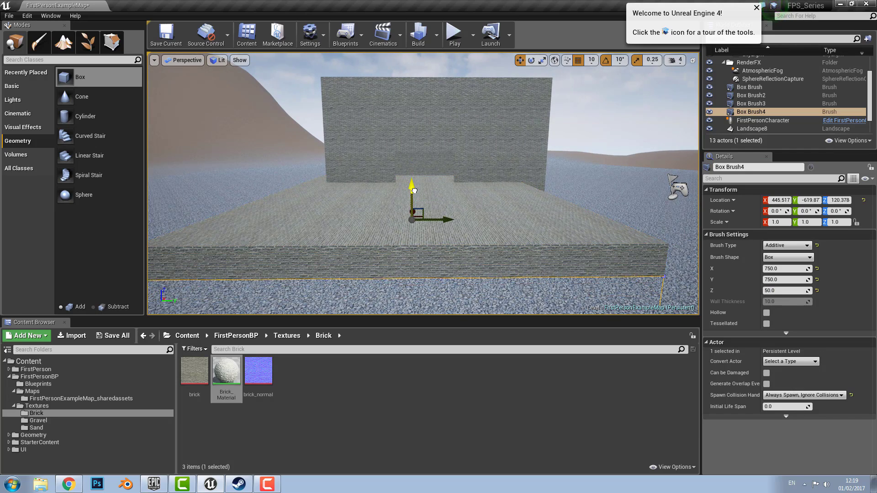
scroll(413, 191, down, 3)
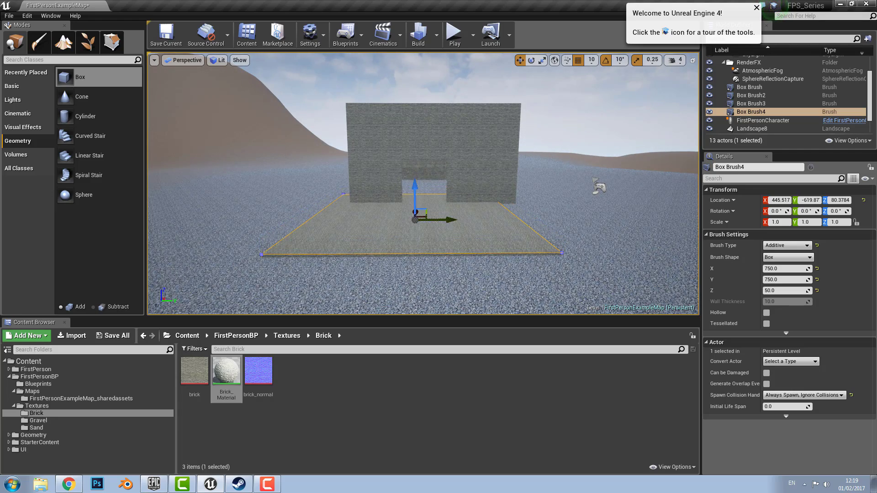
mouse_move(437, 201)
right_down()
mouse_move(402, 204)
mouse_move(422, 208)
right_up()
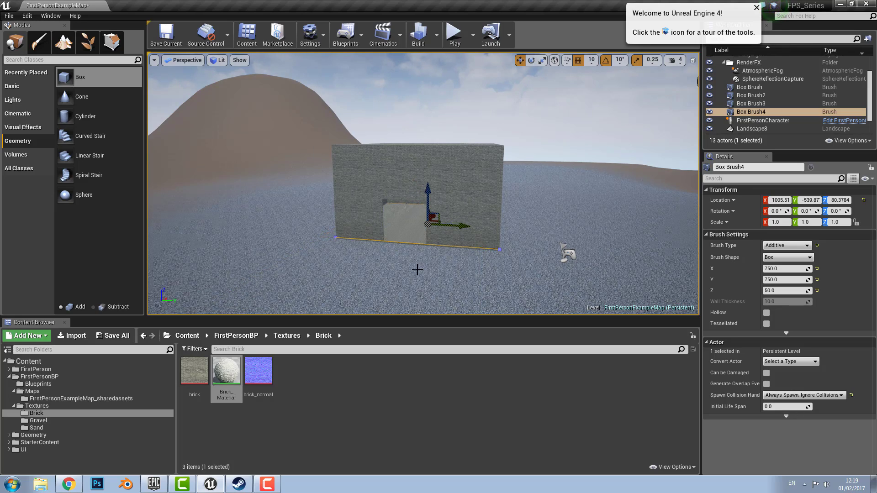
scroll(417, 270, up, 5)
right_drag(418, 270, 424, 162)
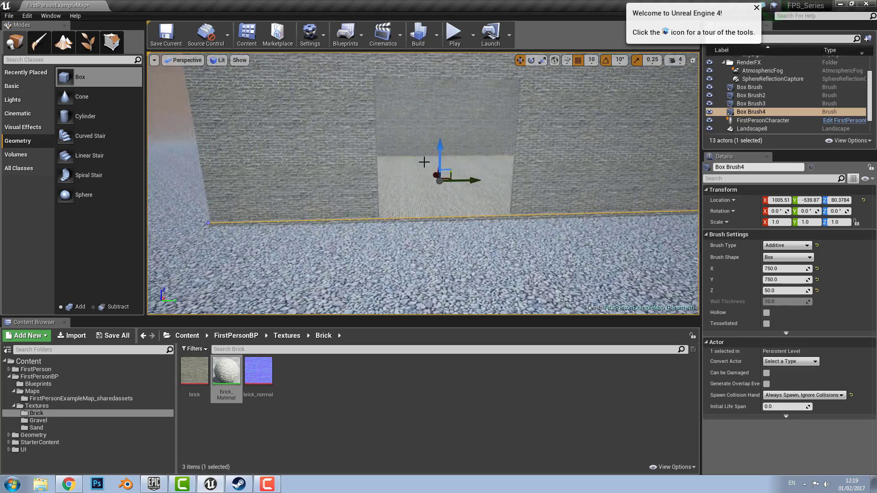
scroll(445, 127, up, 4)
scroll(369, 186, down, 4)
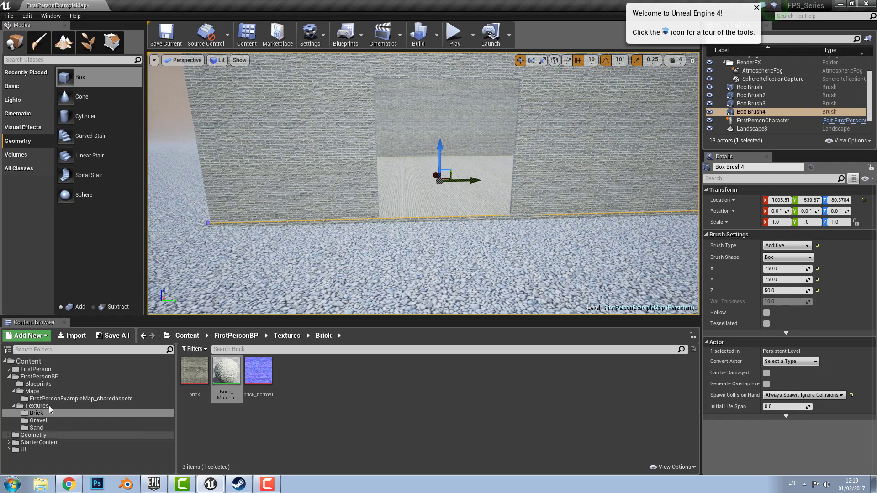
Search the StarterContent folder for "mat" and apply M_Wood_Walnut to the floor slab's top surface
click(37, 442)
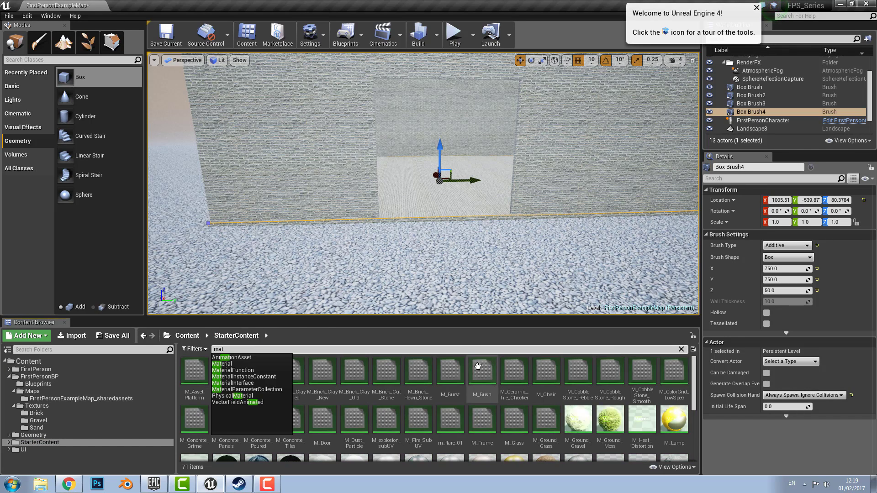
scroll(452, 267, up, 5)
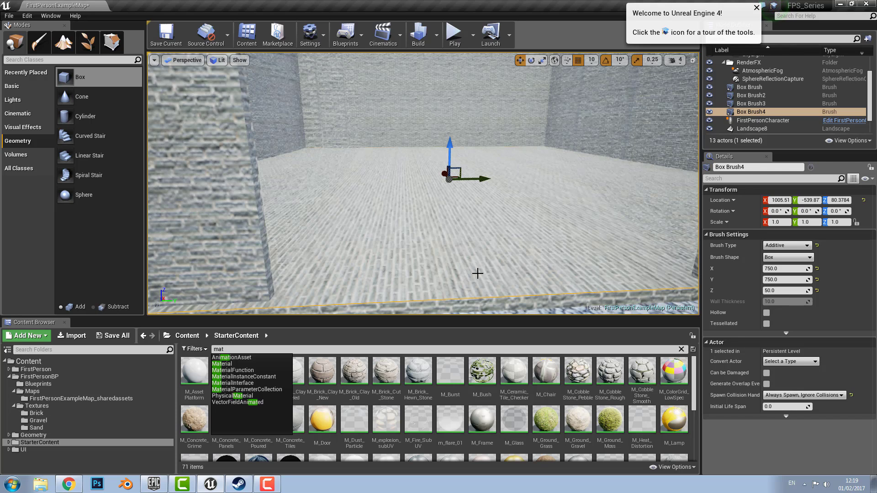
scroll(480, 270, up, 3)
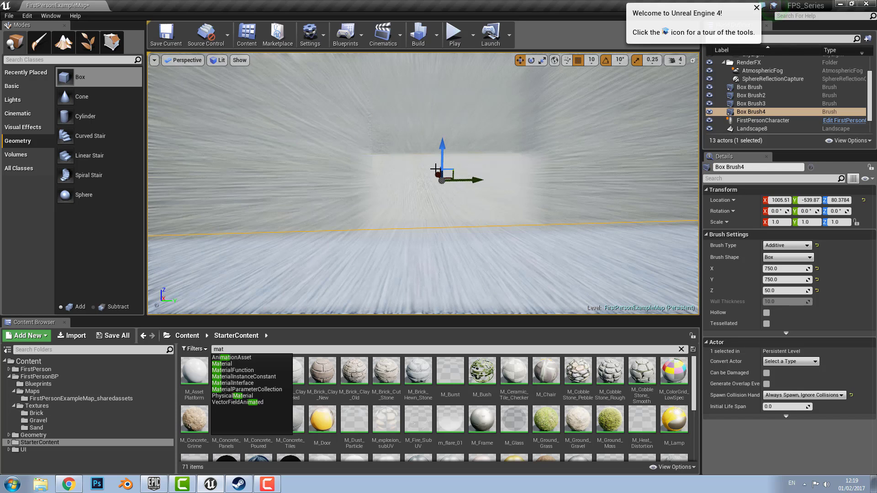
scroll(517, 403, down, 5)
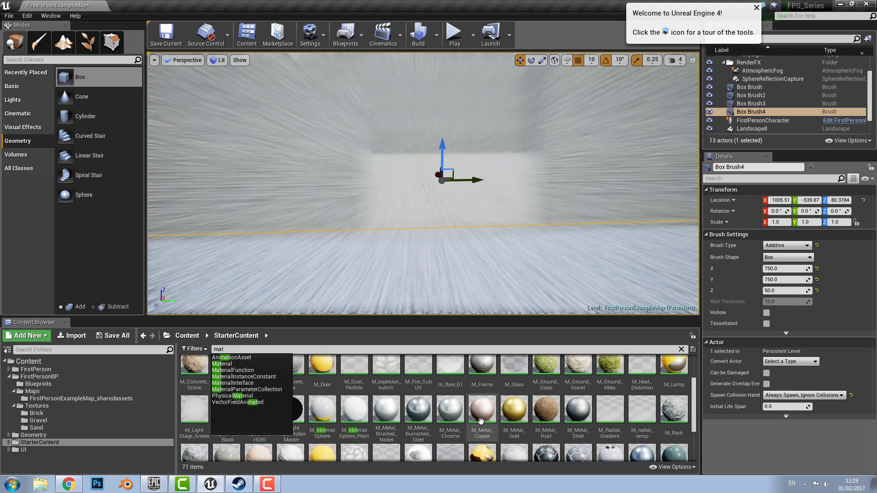
drag(322, 429, 372, 328)
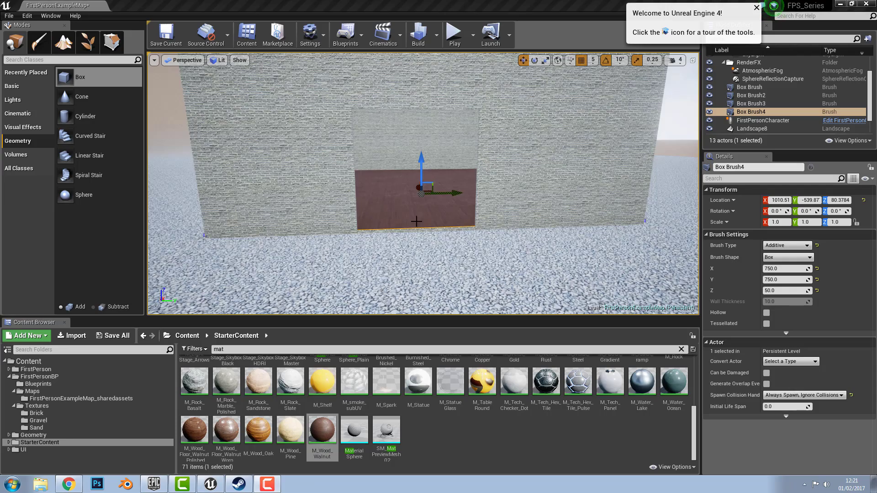
Apply the M_Basic_Wall material to the four inner walls and the ceiling of the room
scroll(416, 222, up, 10)
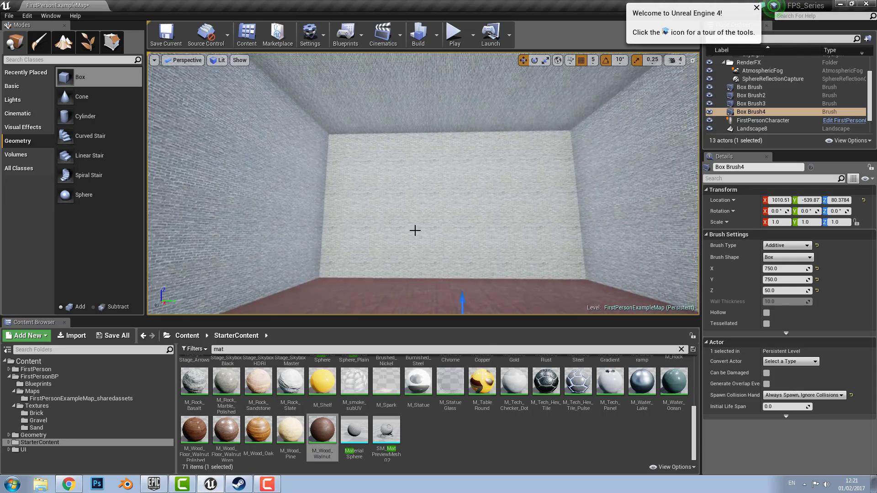
scroll(415, 231, up, 3)
scroll(365, 397, up, 5)
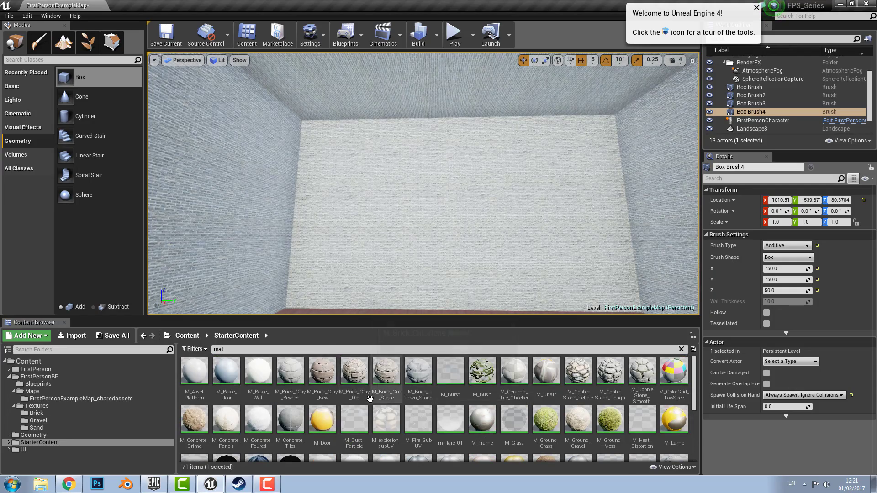
drag(258, 372, 313, 309)
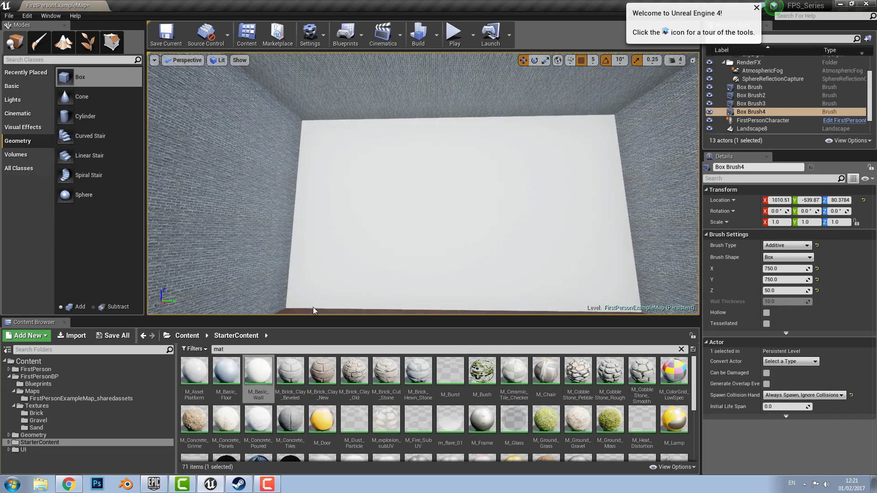
right_drag(313, 311, 270, 322)
drag(257, 381, 278, 226)
right_drag(277, 226, 361, 228)
drag(249, 378, 466, 183)
right_drag(329, 206, 409, 206)
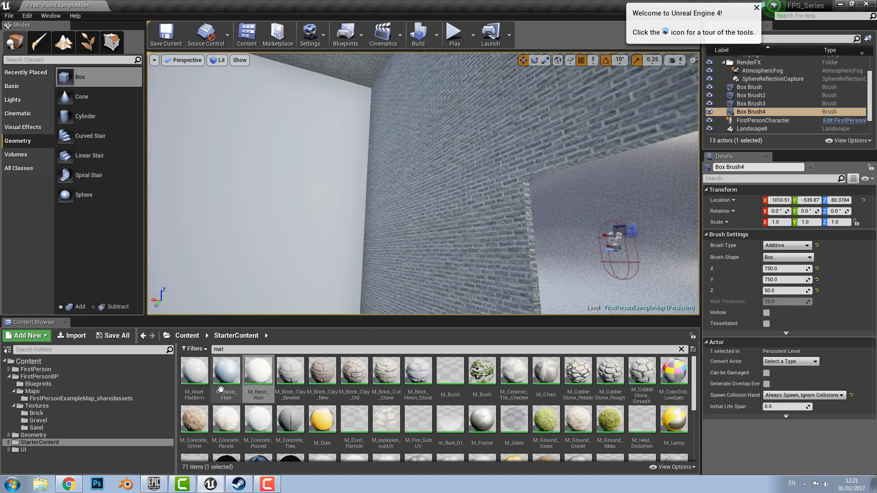
drag(257, 377, 419, 254)
right_drag(418, 255, 418, 219)
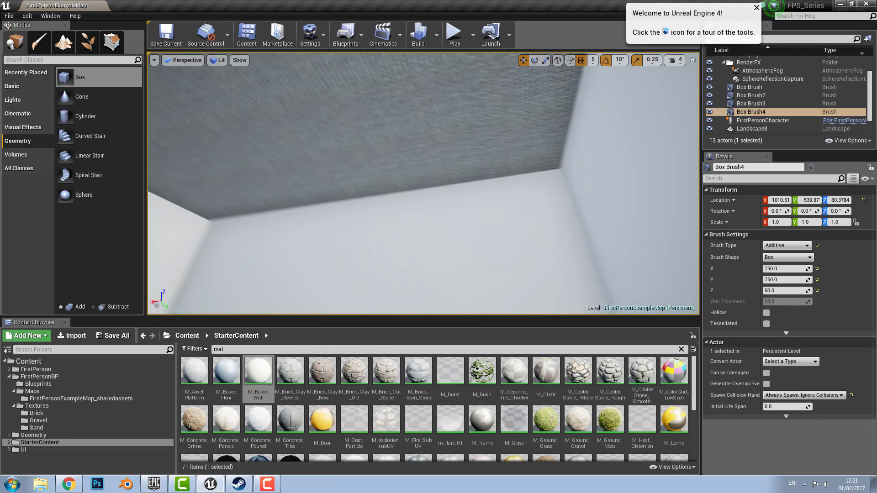
drag(258, 375, 344, 127)
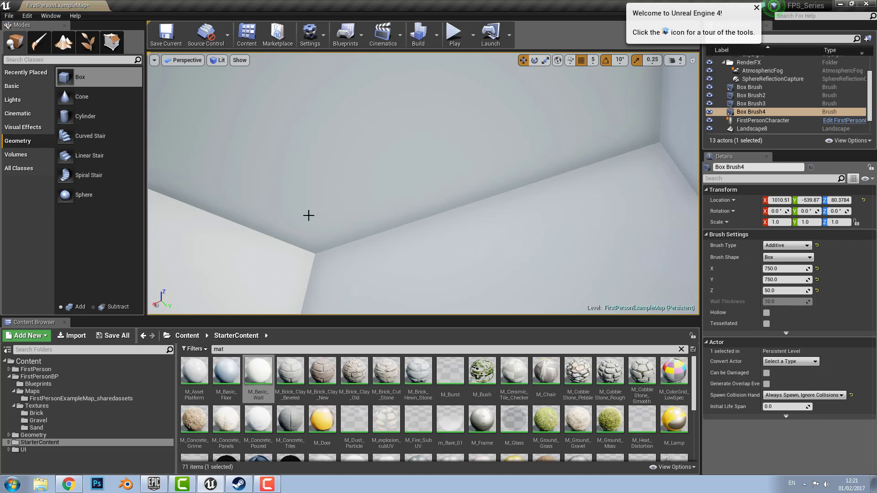
Examine the finished surfaces inside the room, and the building's brick exterior and roof from above
right_drag(309, 215, 247, 283)
scroll(461, 215, down, 8)
scroll(460, 215, up, 8)
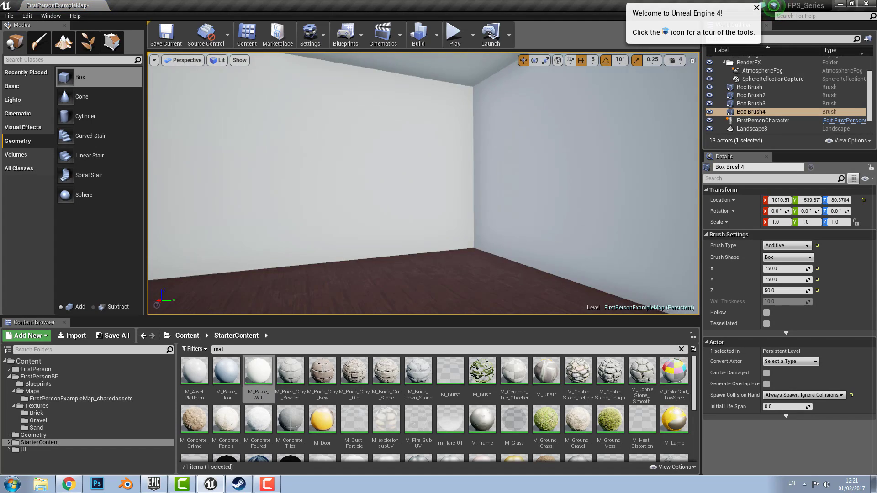
right_drag(358, 191, 379, 183)
right_drag(322, 196, 238, 203)
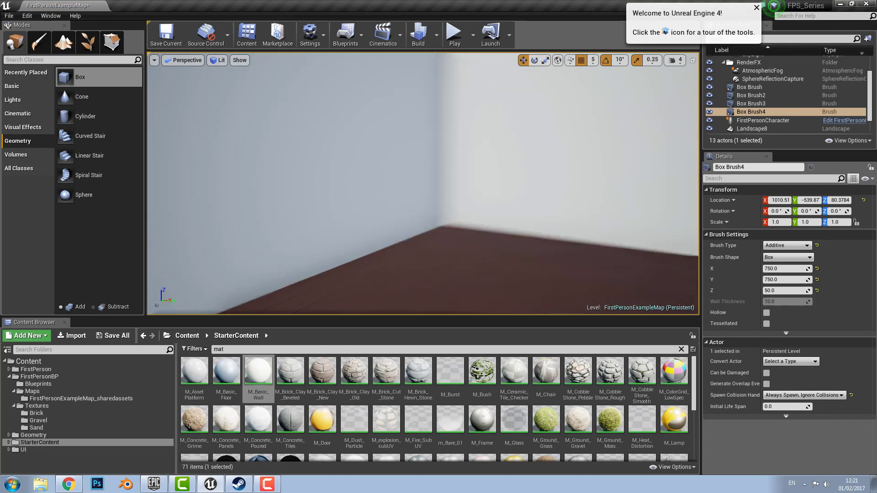
scroll(369, 191, down, 8)
key(e)
right_drag(369, 191, 419, 229)
key(a)
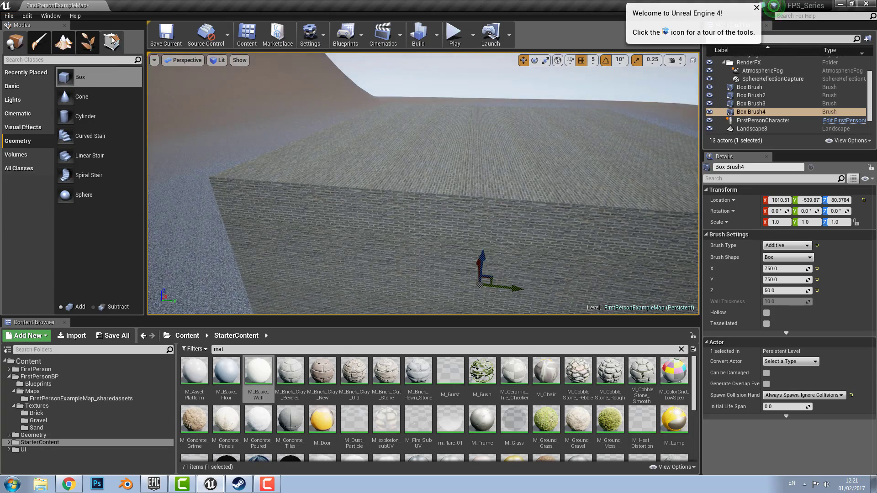
Switch to geometry editing, select the hollow building brush and set its wall thickness to 20
click(114, 40)
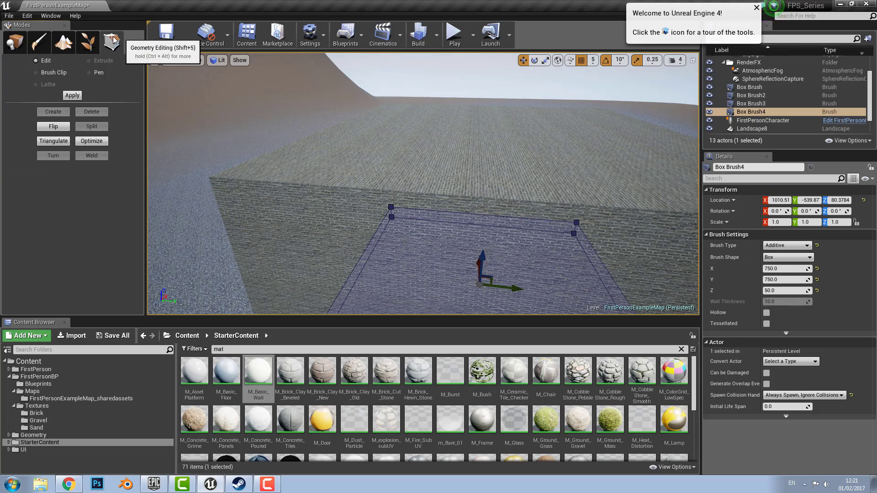
mouse_move(411, 147)
right_down()
mouse_move(433, 172)
mouse_move(418, 162)
mouse_move(318, 204)
right_up()
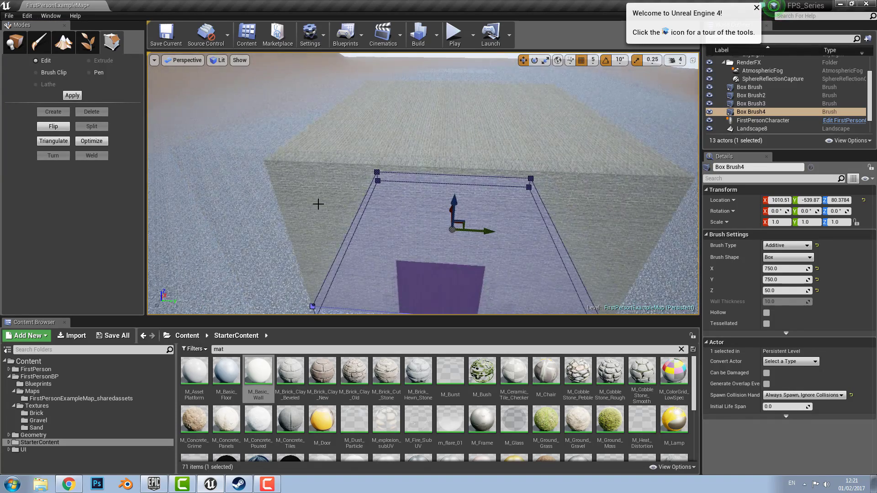
click(433, 190)
right_drag(433, 190, 435, 142)
key(w)
middle_drag(435, 142, 423, 158)
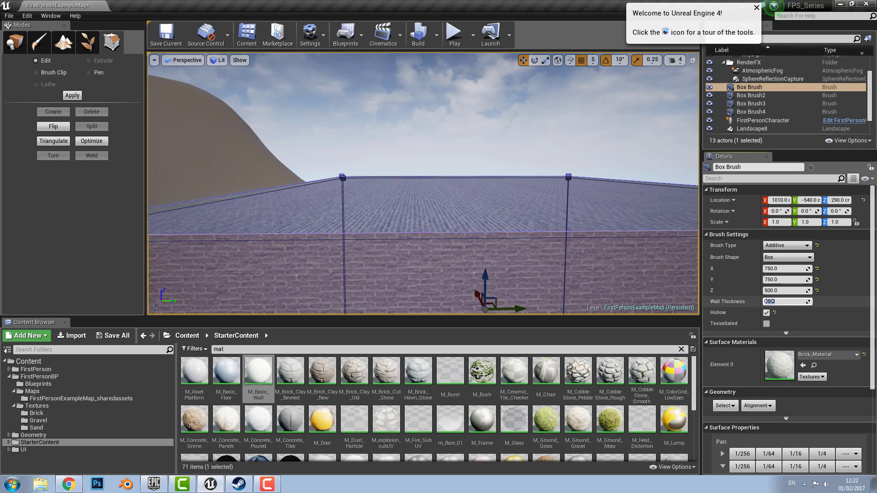
scroll(630, 273, down, 10)
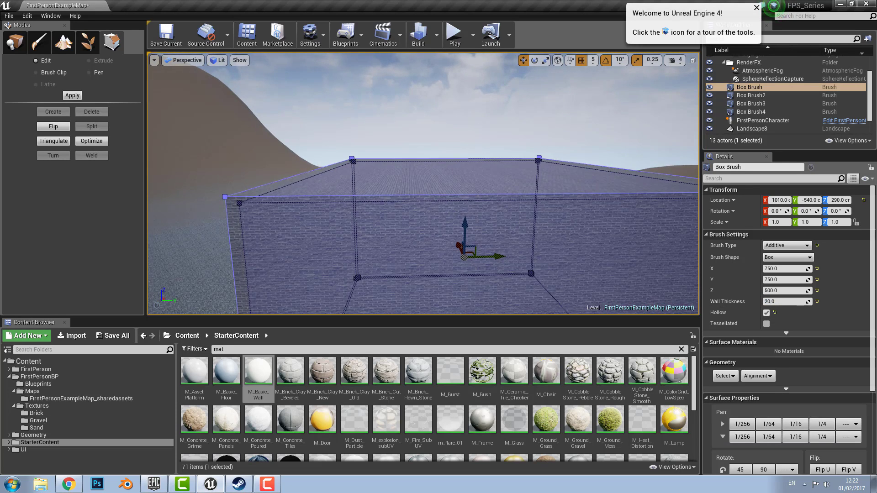
Select the near and far corner vertices along one side edge of the roof
mouse_move(446, 187)
right_down()
mouse_move(413, 191)
mouse_move(458, 179)
right_up()
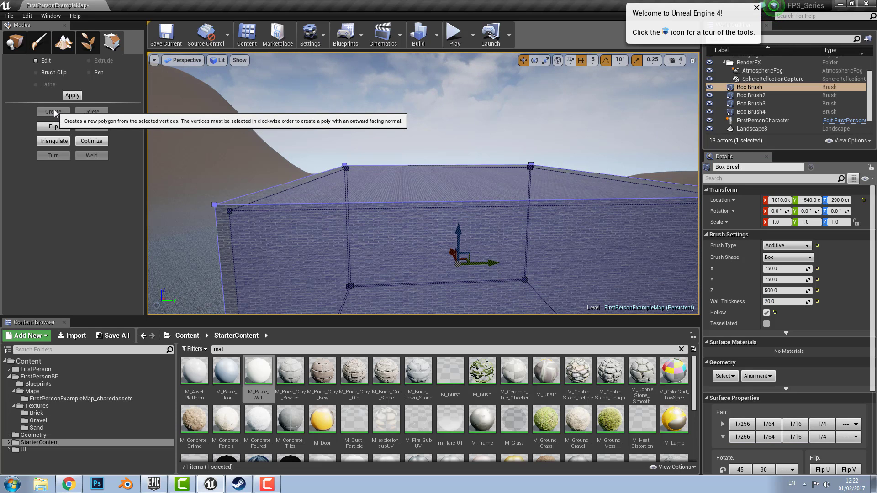
click(214, 204)
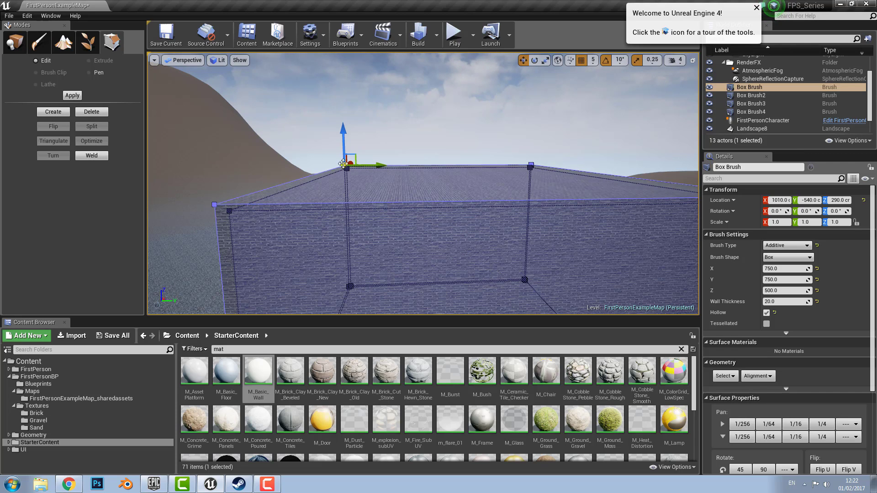
click(215, 204)
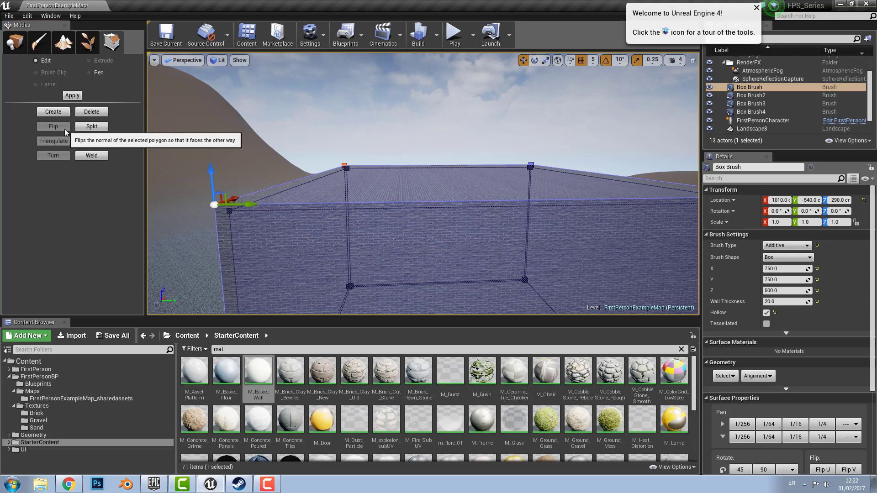
Flip the roof face's normal, examine the building from outside and inside, and flip the face back to its original direction
click(423, 191)
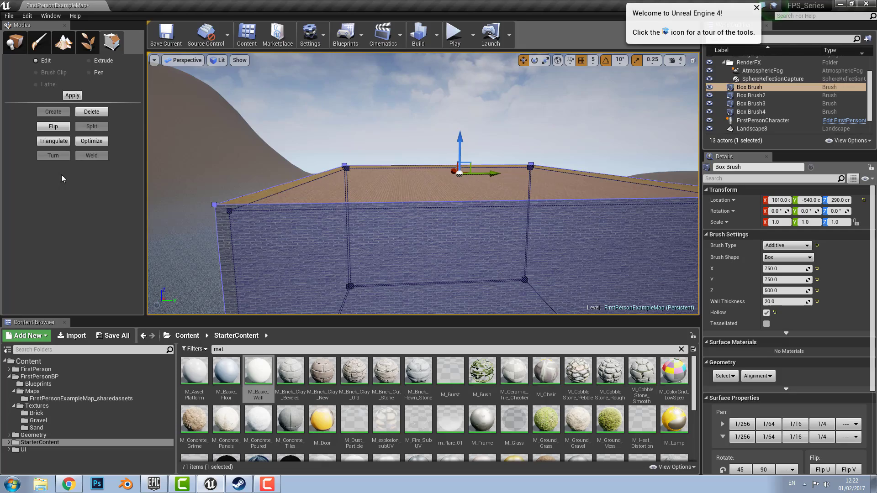
click(60, 127)
right_drag(354, 212, 357, 237)
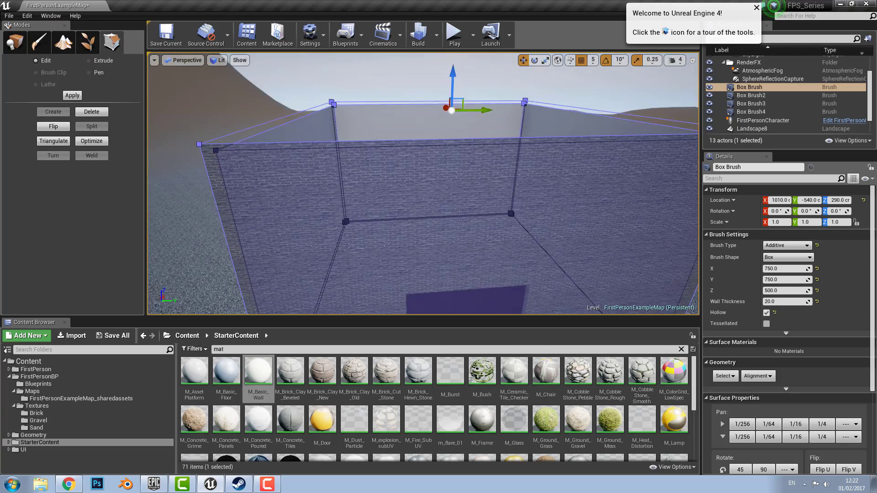
middle_drag(365, 199, 365, 175)
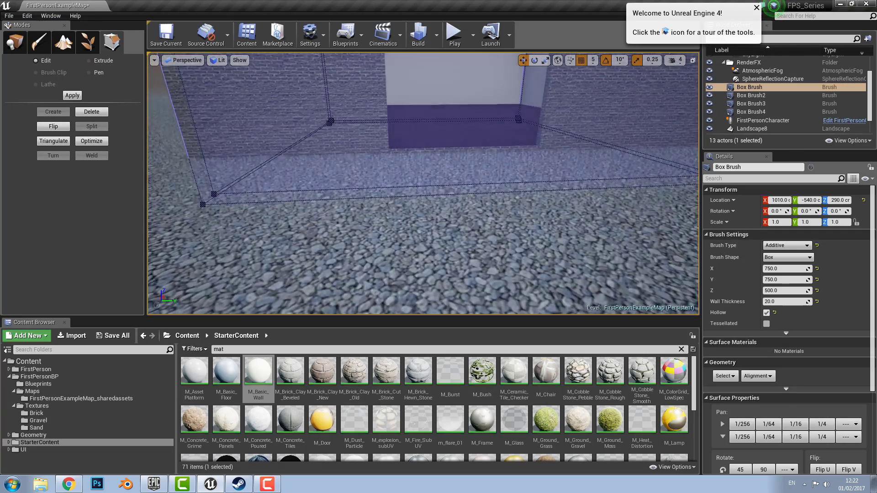
right_drag(390, 233, 391, 167)
scroll(391, 233, up, 5)
scroll(391, 233, down, 3)
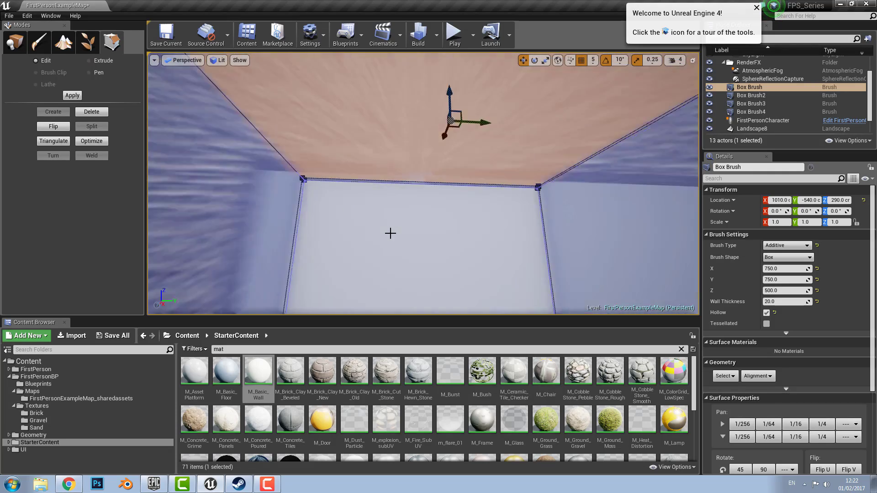
scroll(390, 233, down, 5)
right_drag(390, 233, 392, 253)
middle_drag(391, 233, 391, 156)
right_drag(390, 233, 375, 251)
click(54, 127)
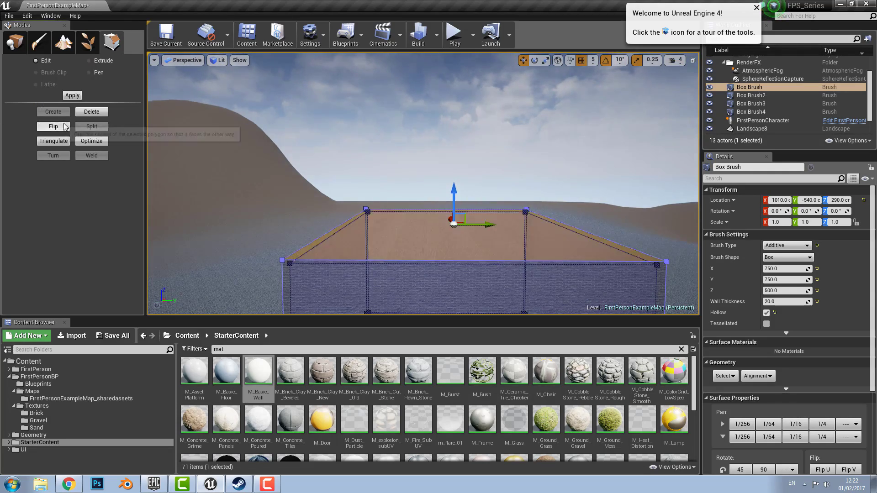
Triangulate the building's roof face and undo the triangulation
right_drag(392, 176, 391, 206)
scroll(362, 185, up, 3)
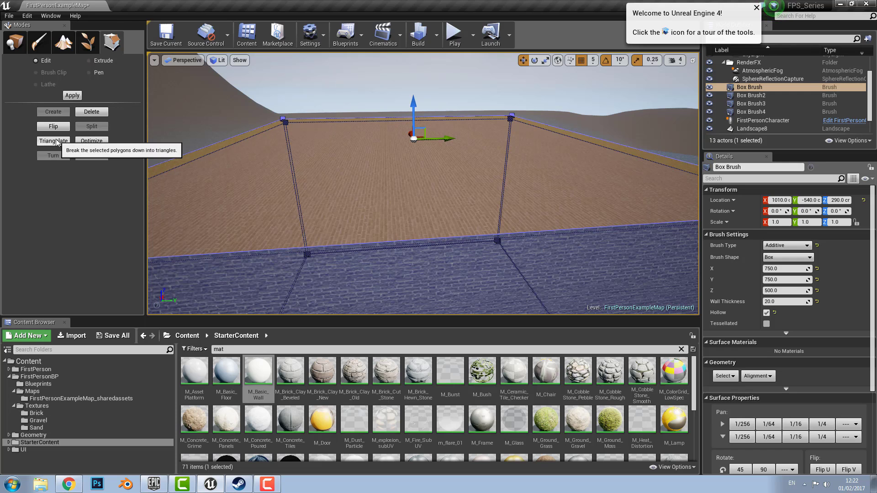
scroll(392, 178, down, 4)
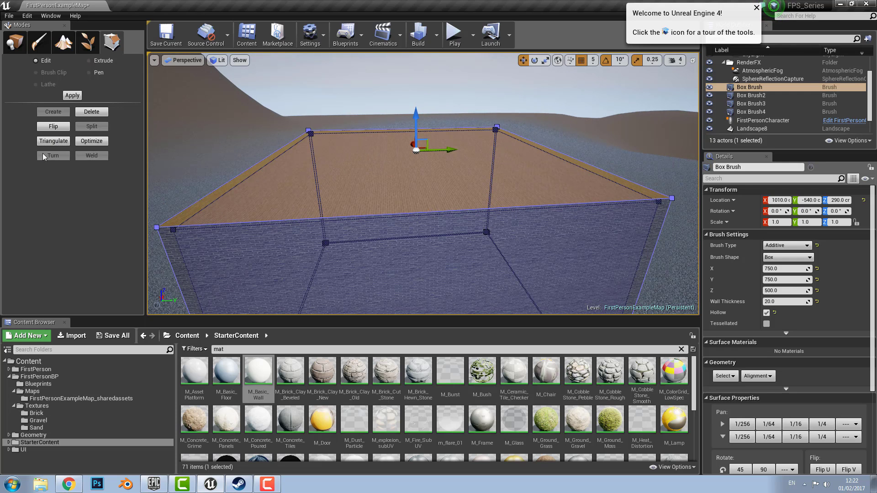
click(52, 142)
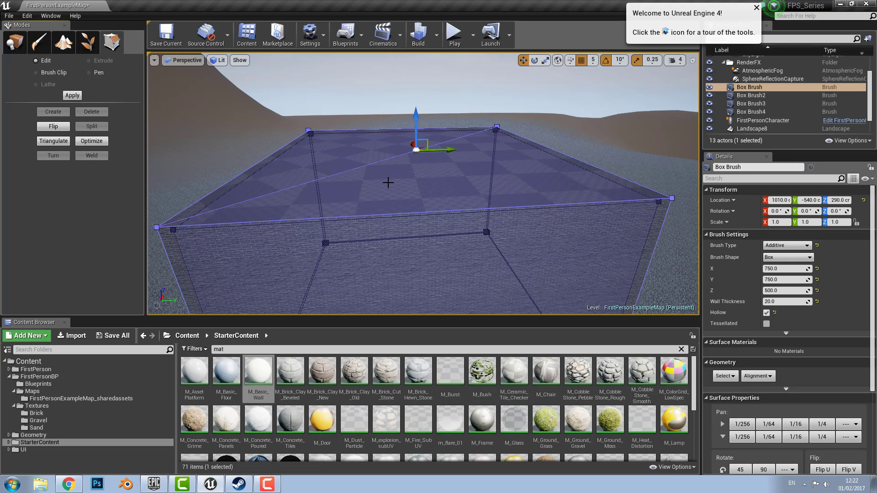
key(ctrl+z)
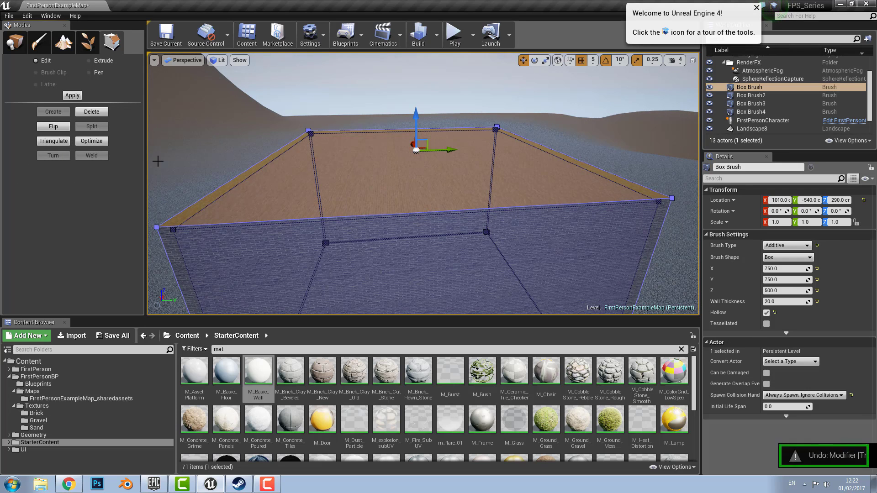
Optimize the brush with its roof triangulated again, examine the changed surfaces, and undo back to the undivided roof face
click(91, 142)
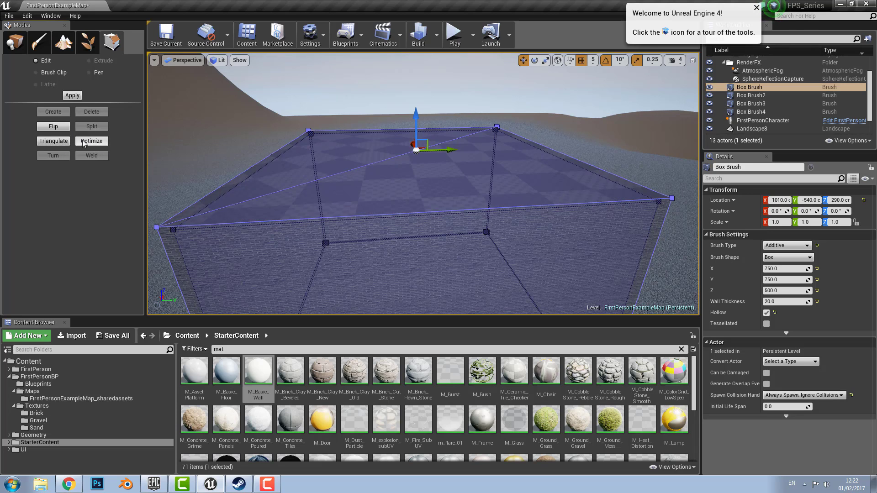
click(91, 142)
right_drag(510, 202, 510, 200)
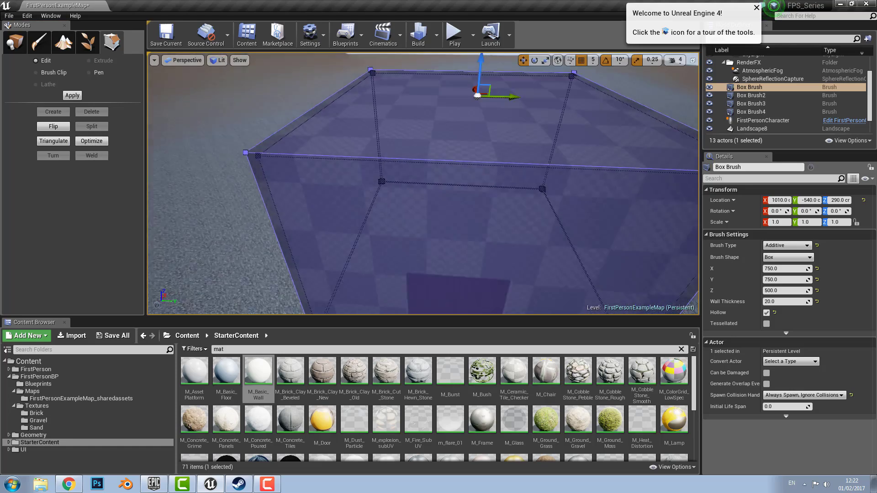
scroll(510, 199, down, 3)
scroll(510, 199, up, 5)
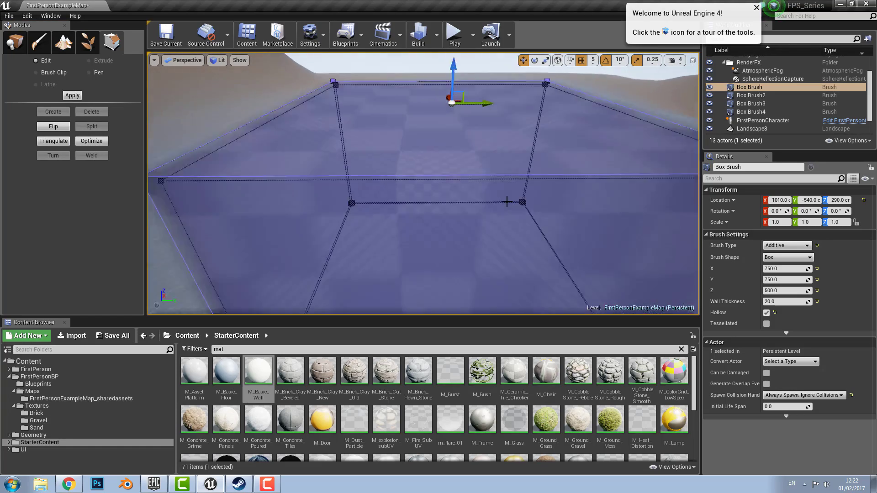
scroll(507, 201, down, 5)
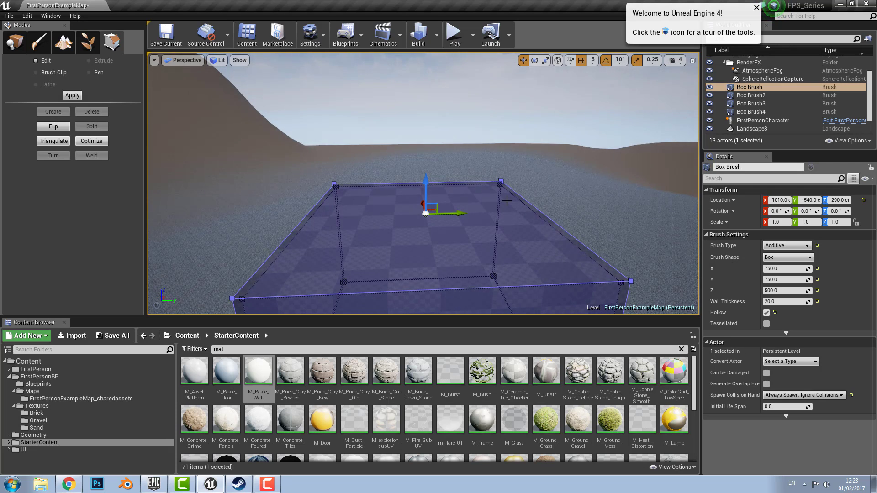
key(ctrl+z)
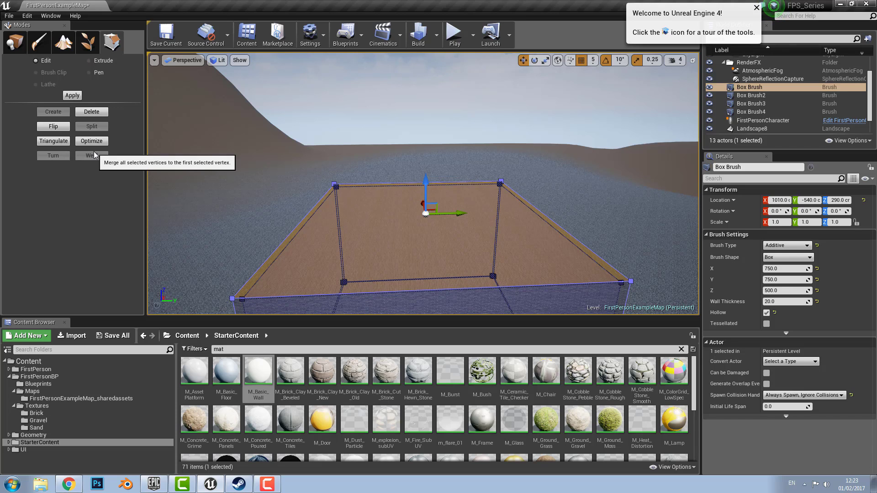
Weld the roof's far corner vertex to the near corner vertex on the same side, examine the shape, and undo the weld
click(231, 299)
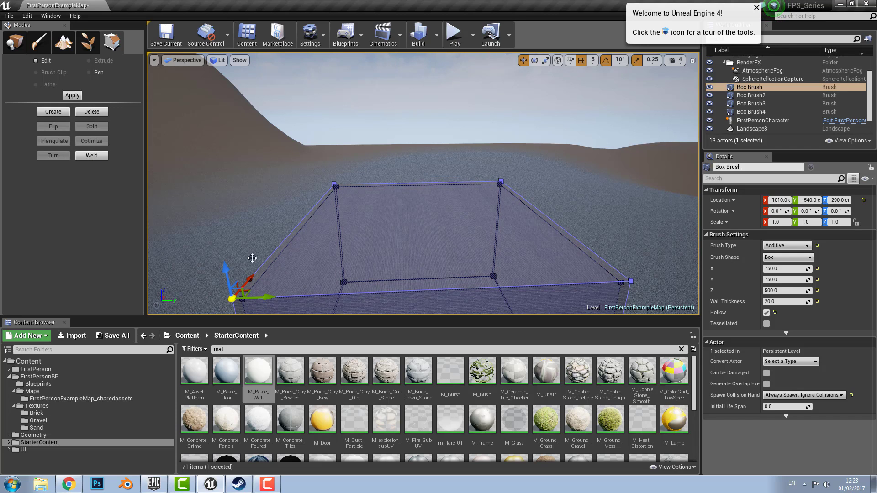
ctrl+click(334, 184)
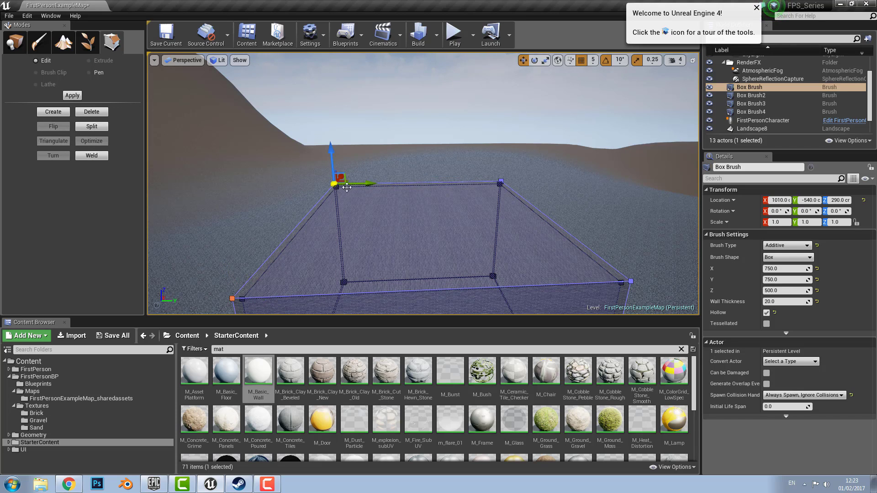
click(97, 157)
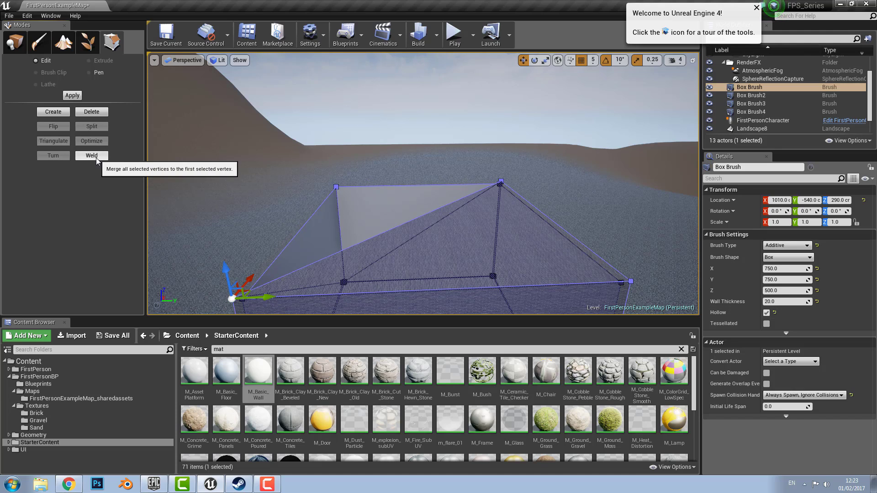
right_drag(494, 120, 457, 149)
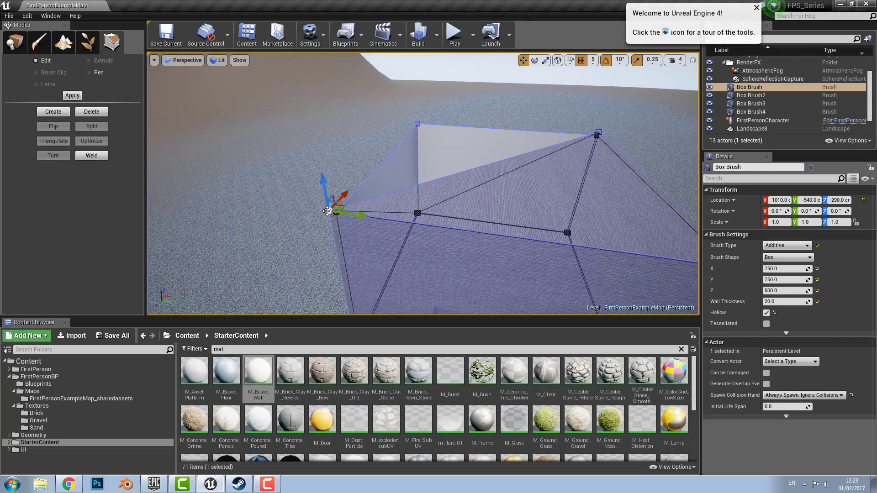
key(ctrl+z)
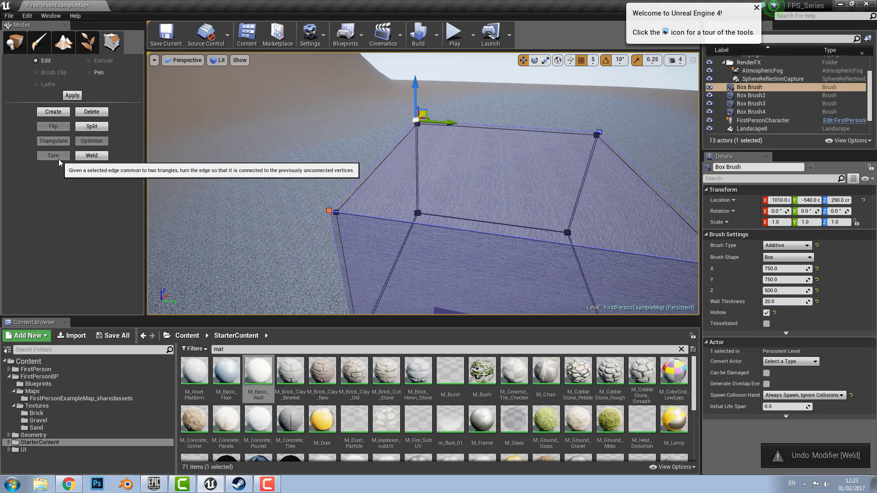
Try to turn the outer side edge of the untriangulated roof
click(358, 189)
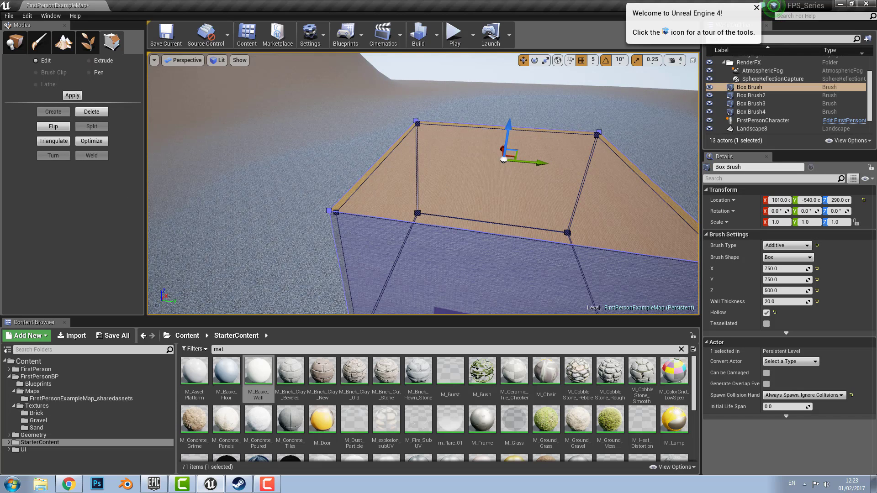
click(356, 189)
click(56, 155)
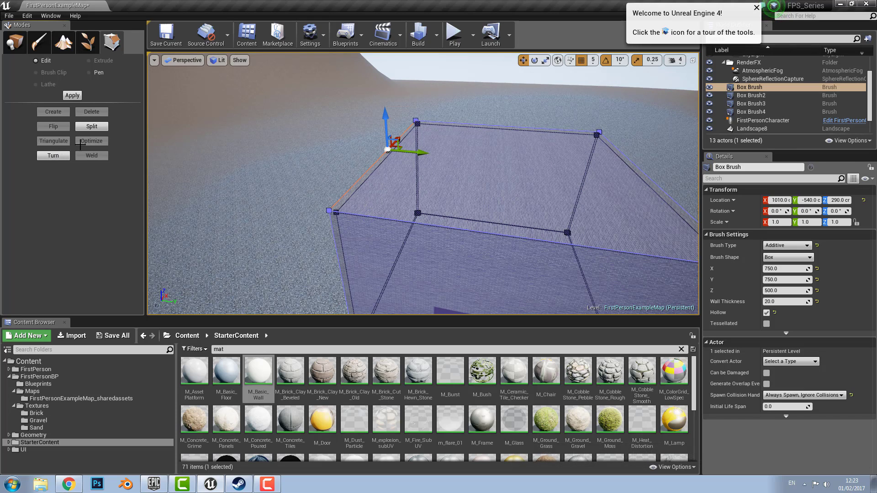
Triangulate the roof face and turn its diagonal edge to connect the opposite two corners
click(390, 218)
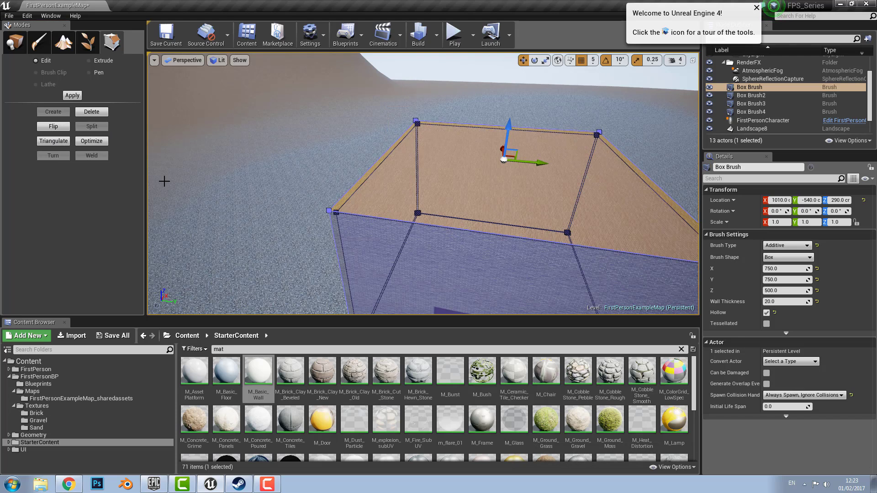
click(67, 144)
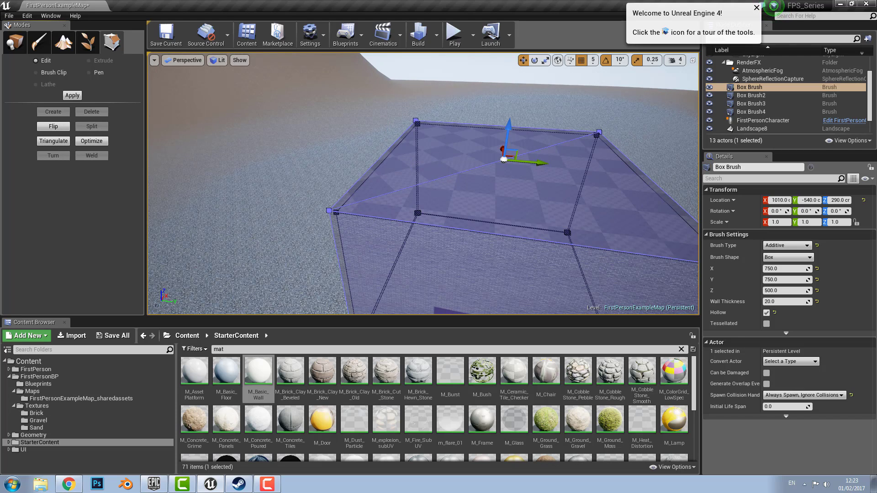
click(443, 178)
click(415, 187)
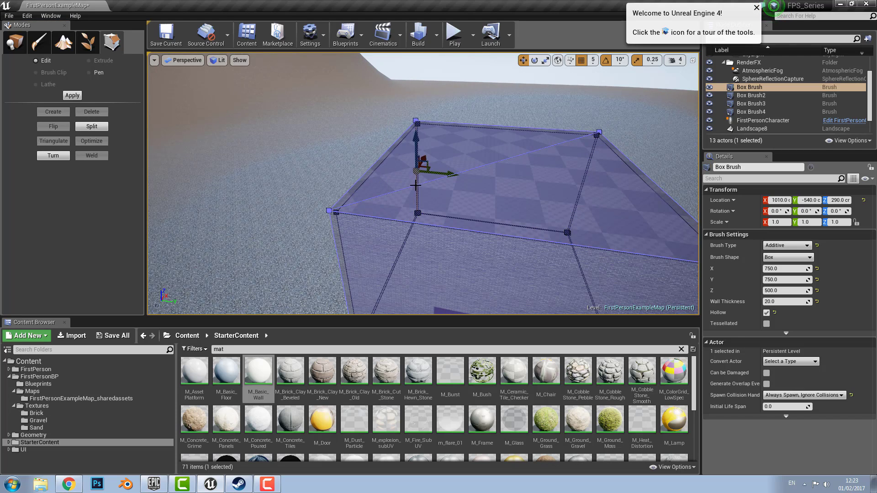
click(53, 156)
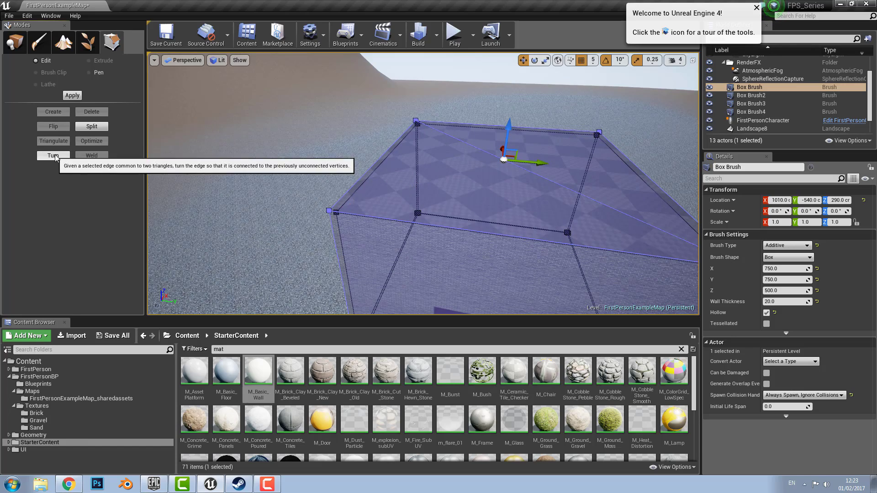
right_drag(485, 144, 518, 146)
right_drag(239, 217, 223, 211)
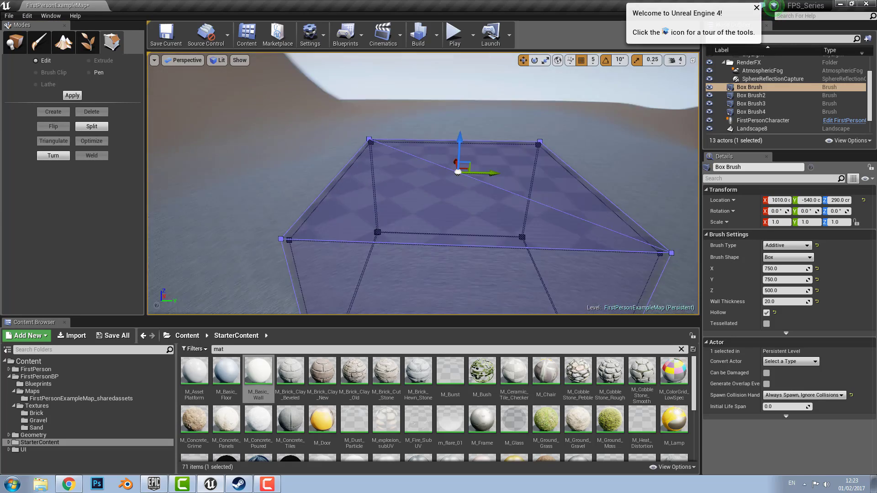
right_drag(383, 236, 407, 231)
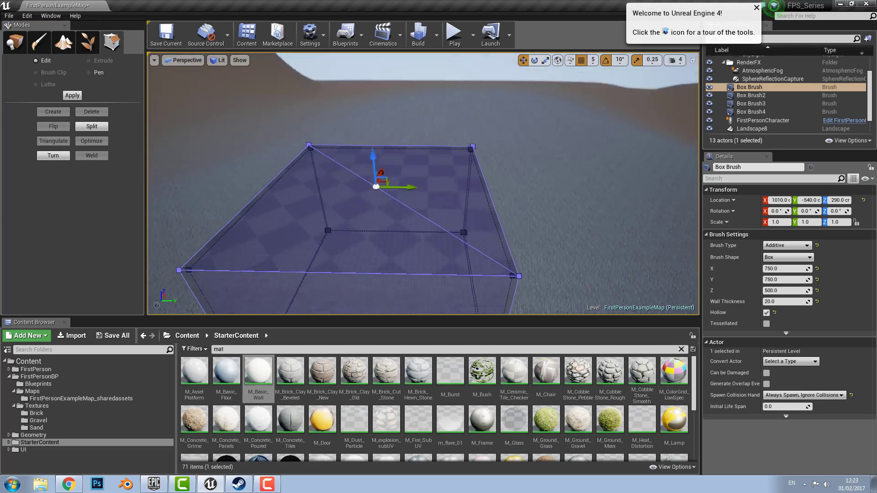
key(a)
right_drag(475, 210, 480, 217)
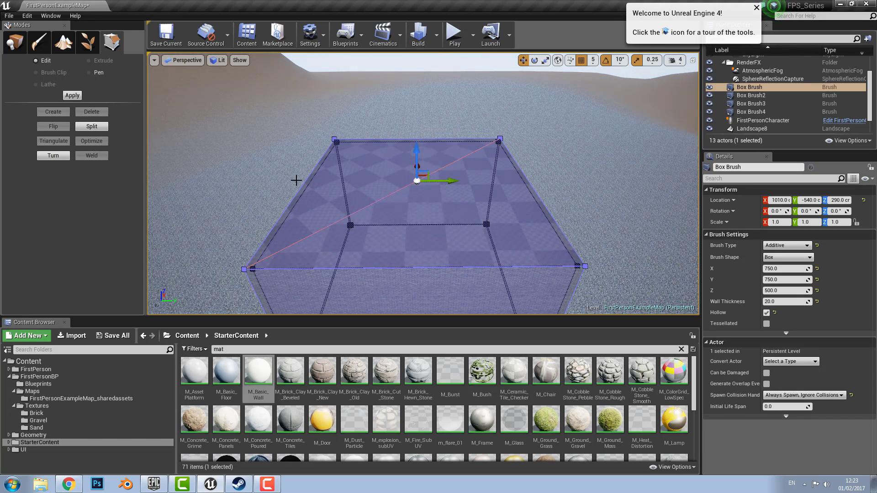
Undo the edge turn and the triangulation of the roof face
key(ctrl+z)
key(ctrl+z)
click(402, 240)
key(ctrl+z)
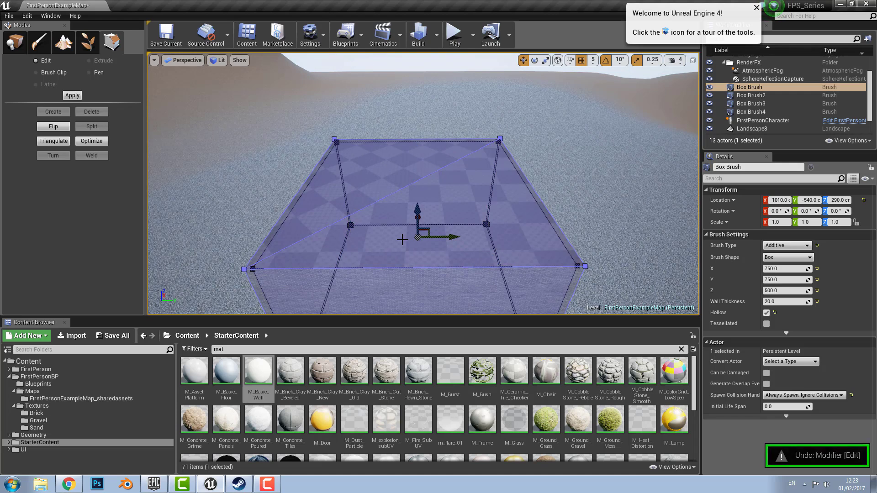
key(ctrl+z)
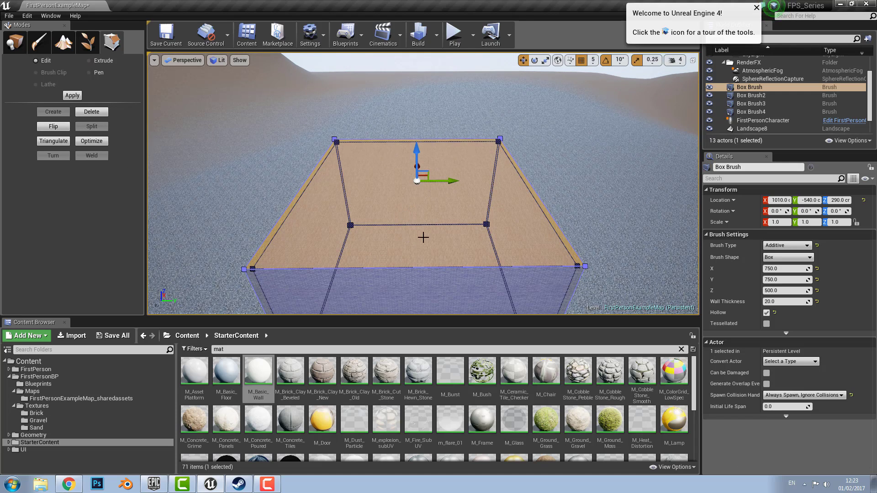
Split the near outer edge of the roof face so the building brush is divided lengthwise down its middle
mouse_move(423, 238)
right_down()
mouse_move(411, 192)
mouse_move(399, 185)
right_up()
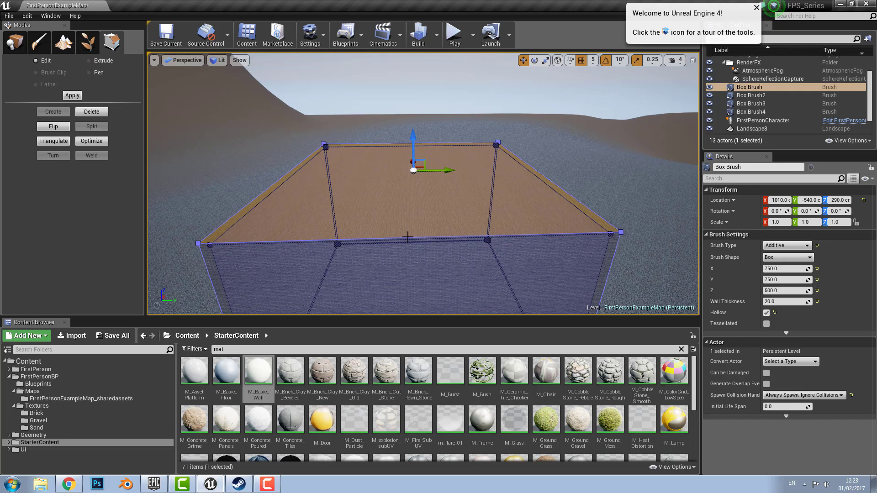
click(405, 238)
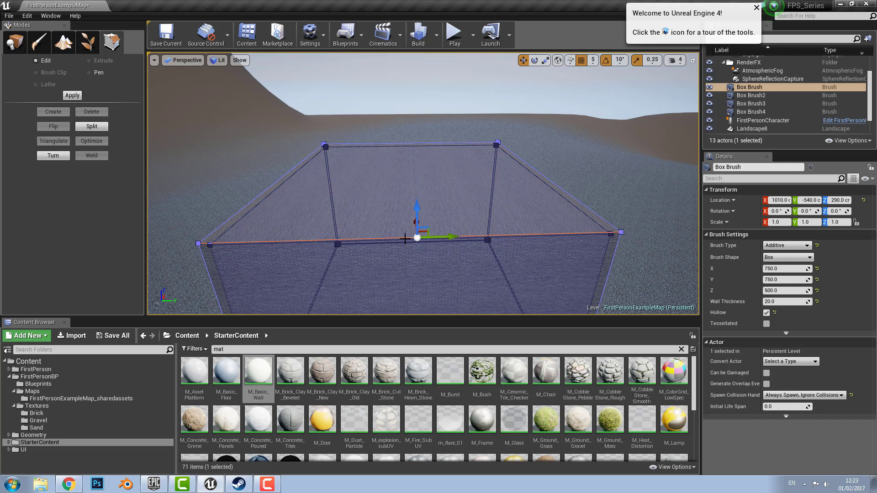
click(92, 126)
right_drag(433, 180, 470, 185)
key(a)
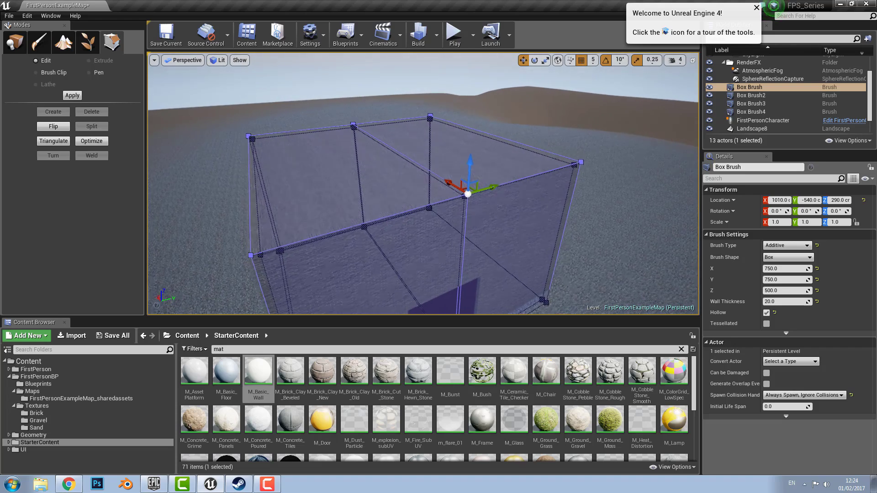
Raise the roof's new center edge to form a gabled ridge running from the front to the back of the building
click(403, 152)
click(402, 152)
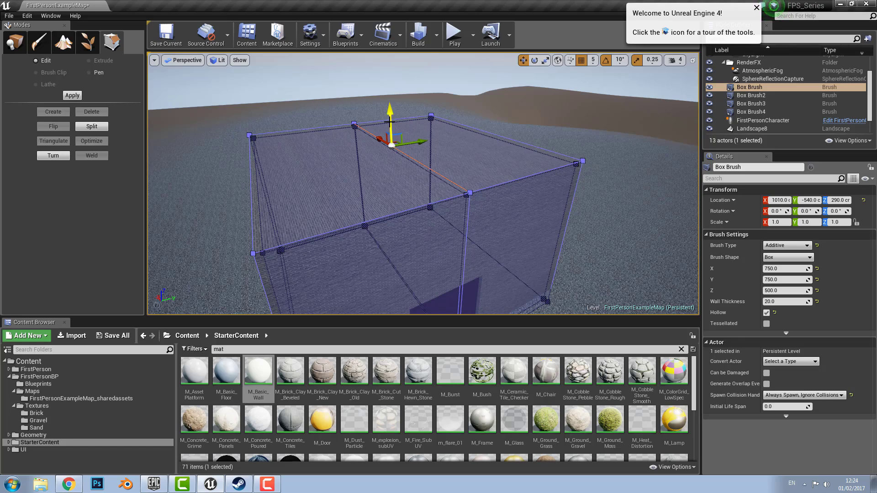
drag(389, 121, 389, 73)
key(w)
mouse_move(389, 73)
right_down()
mouse_move(398, 73)
mouse_move(412, 170)
mouse_move(416, 152)
mouse_move(428, 263)
right_up()
key(s)
scroll(430, 239, up, 3)
key(e)
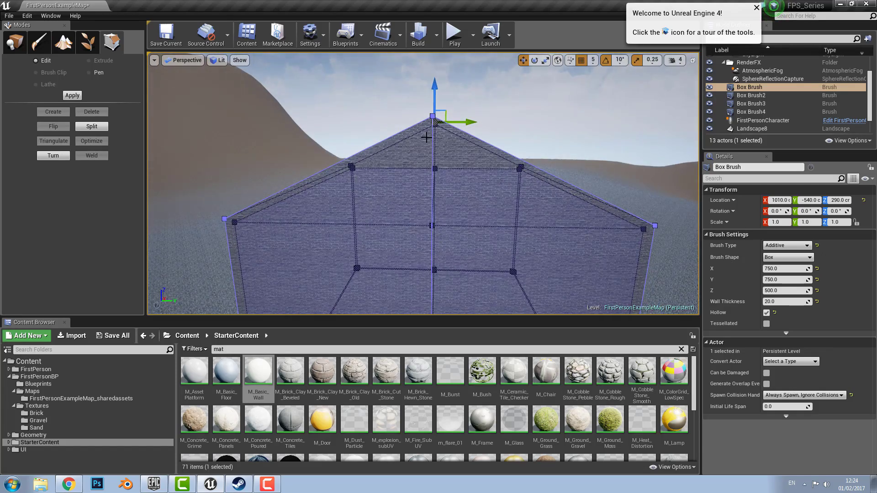
mouse_move(434, 226)
right_down()
mouse_move(430, 213)
mouse_move(472, 274)
right_up()
key(d)
key(e)
key(a)
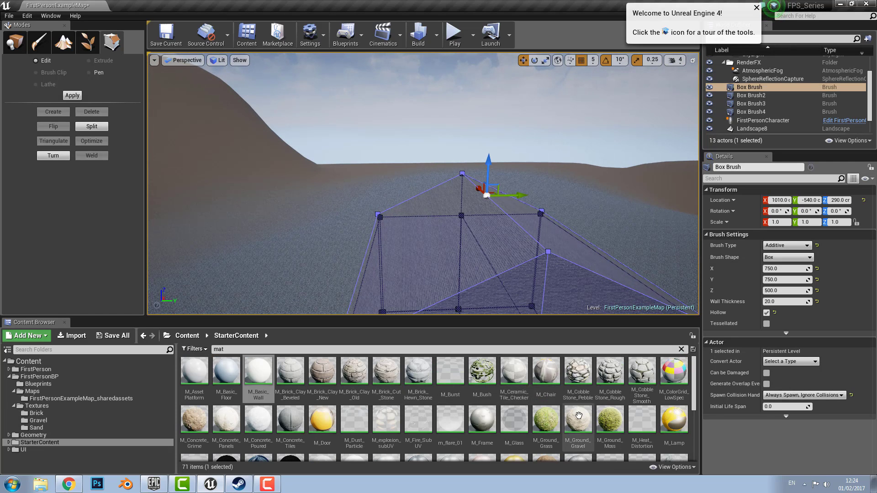
Apply the M_Ceramic_Tile_Checker material to both sloped faces of the roof
click(514, 372)
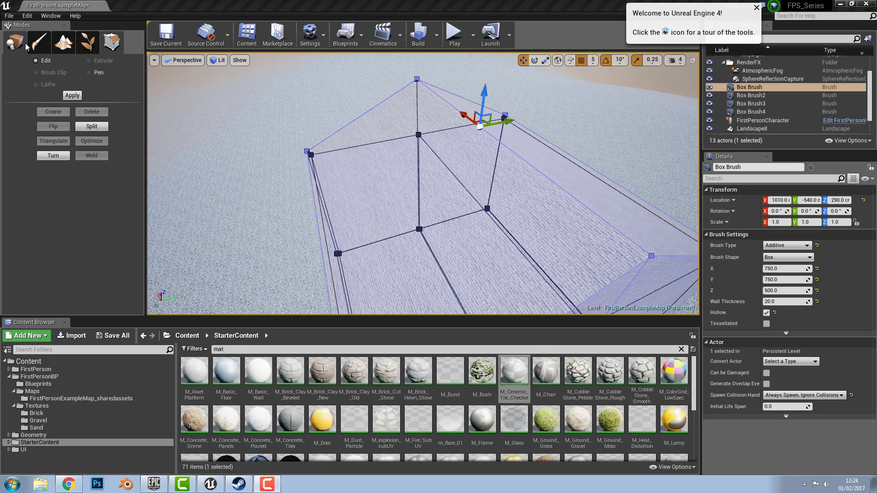
click(20, 43)
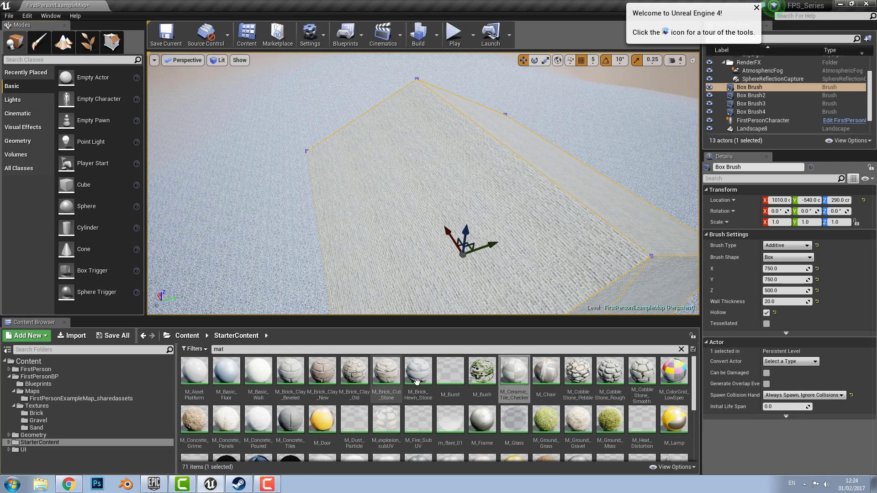
mouse_move(511, 371)
mouse_down()
mouse_move(495, 317)
mouse_move(393, 225)
mouse_up()
key(d)
right_drag(393, 225, 320, 229)
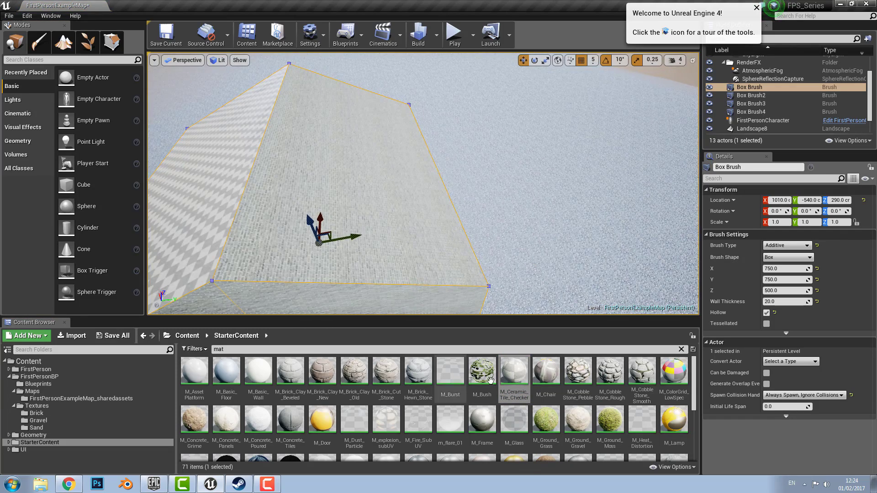
mouse_move(514, 372)
mouse_down()
mouse_move(347, 181)
mouse_move(358, 192)
mouse_up()
Split the outer vertical corner edge of the doorway wall on the building's negative-Y side in geometry editing
right_drag(344, 178, 356, 160)
key(s)
scroll(344, 179, down, 5)
key(w)
right_drag(445, 101, 446, 100)
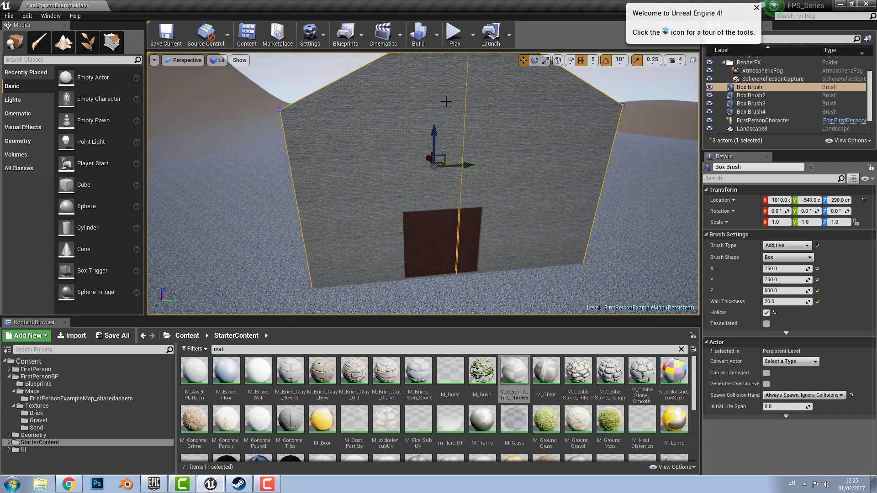
click(287, 159)
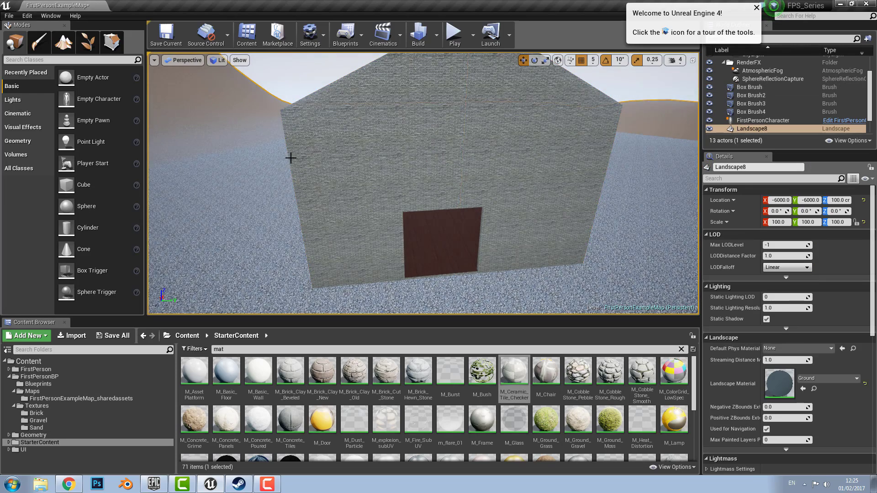
click(290, 157)
click(290, 159)
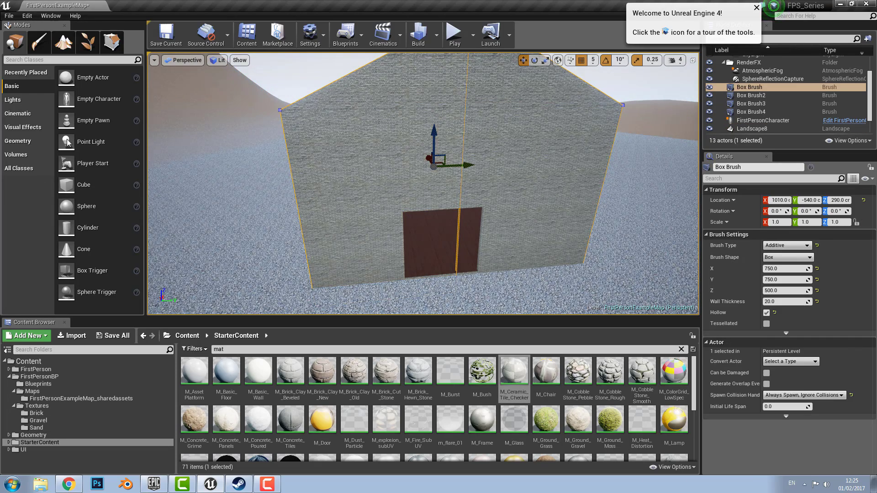
click(112, 42)
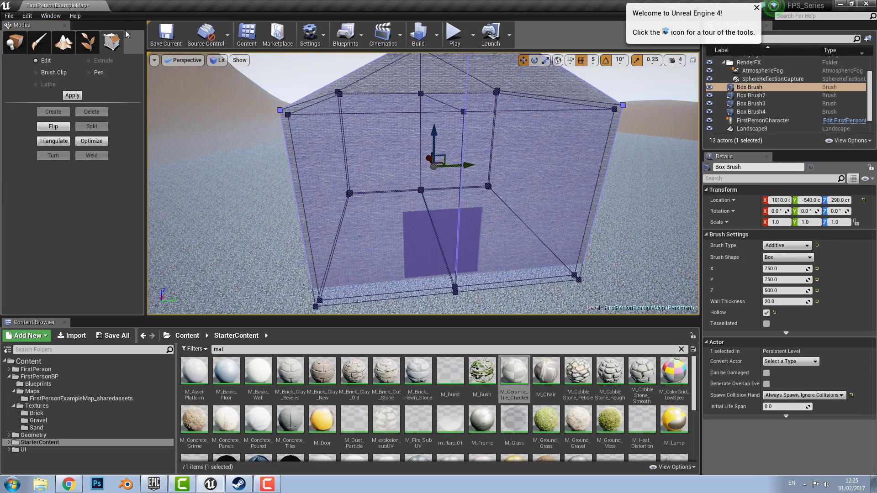
click(288, 164)
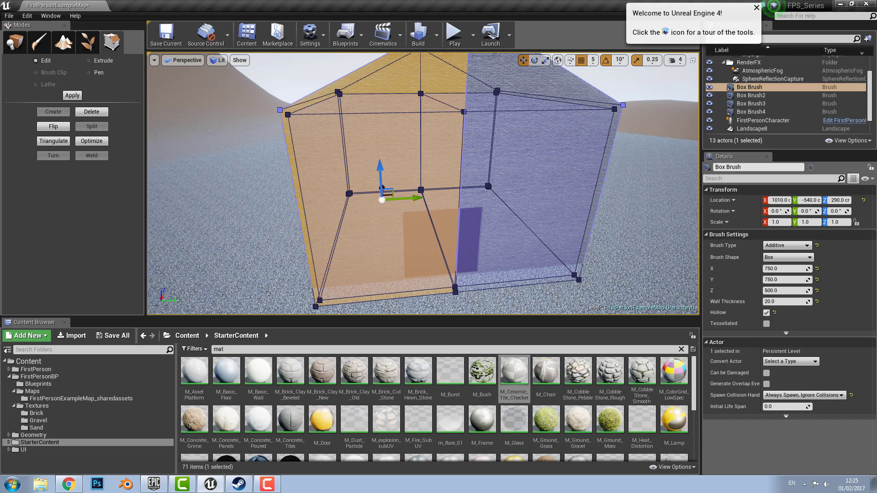
click(288, 164)
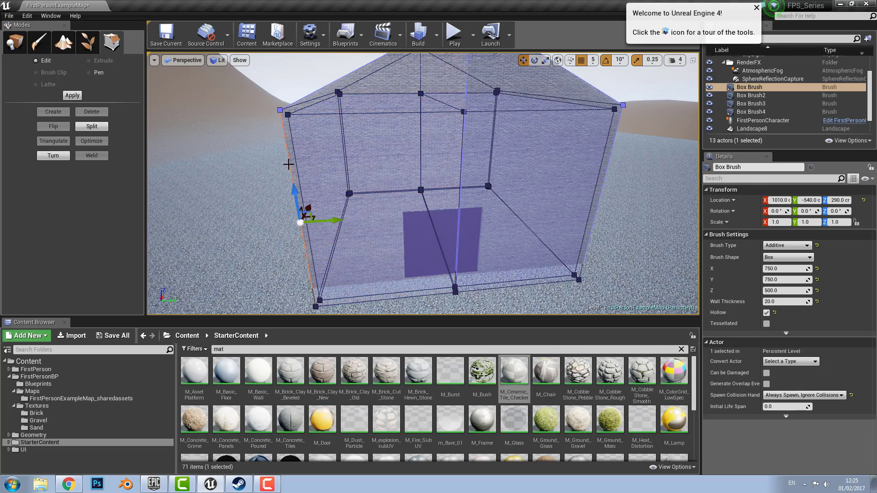
click(89, 127)
Pull the mid-height horizontal edge of the outer side wall outward along the Y axis
mouse_move(419, 180)
right_down()
mouse_move(397, 191)
mouse_move(423, 175)
mouse_move(439, 147)
mouse_move(409, 160)
right_up()
click(428, 158)
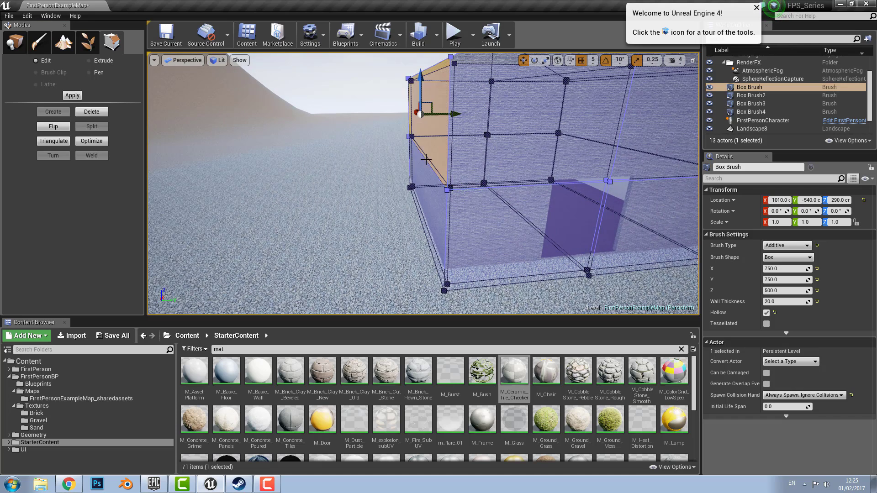
click(427, 158)
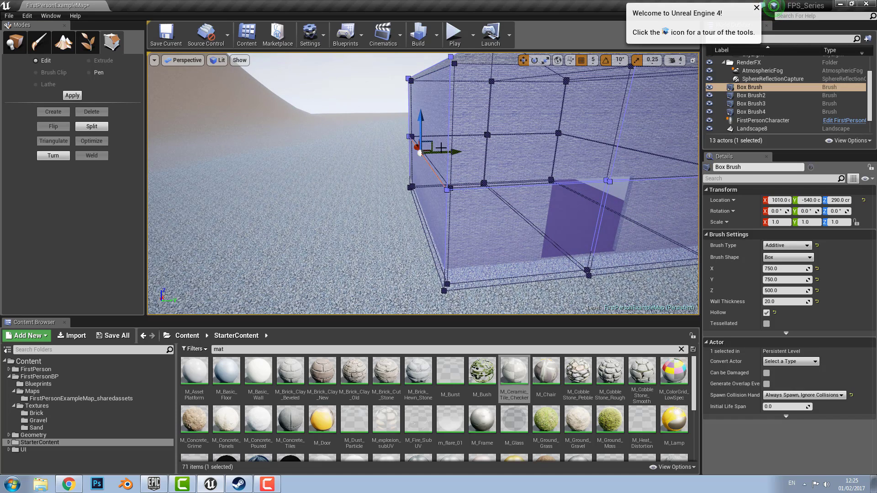
drag(396, 153, 383, 154)
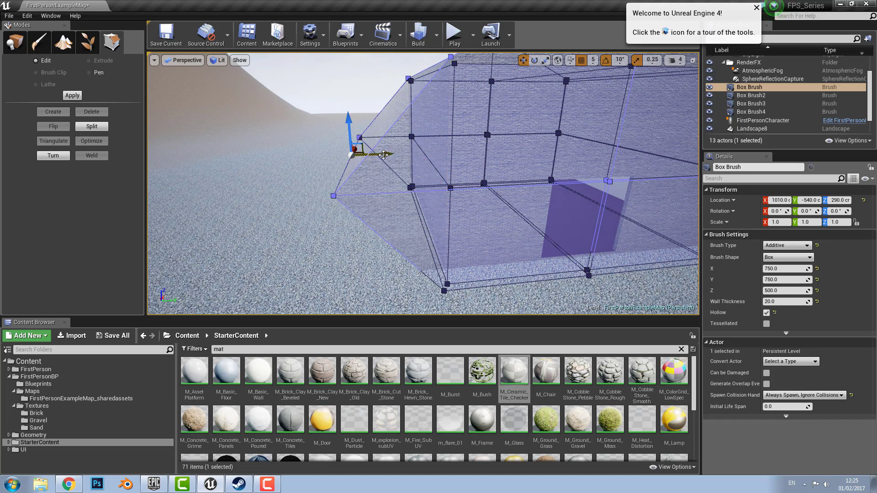
Move the upper center vertical edge of the inner back wall along the X axis
mouse_move(384, 153)
right_down()
mouse_move(355, 167)
mouse_move(348, 158)
mouse_move(365, 158)
mouse_move(411, 123)
right_up()
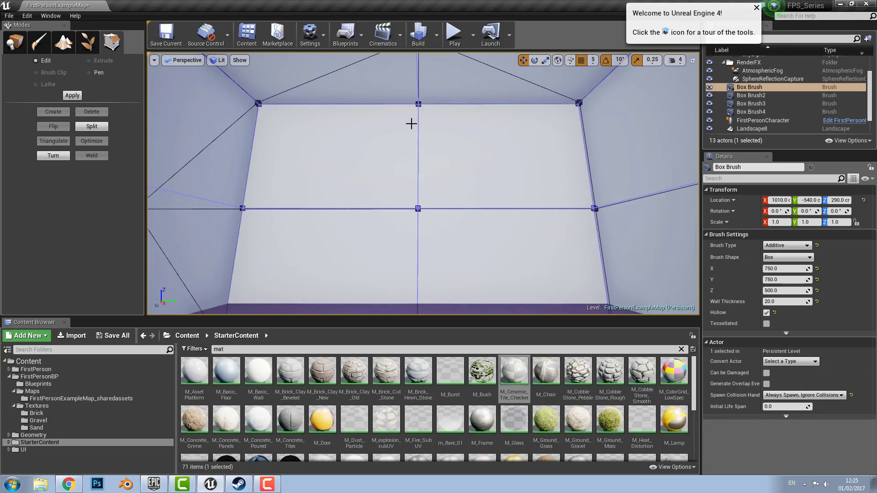
click(419, 129)
click(418, 129)
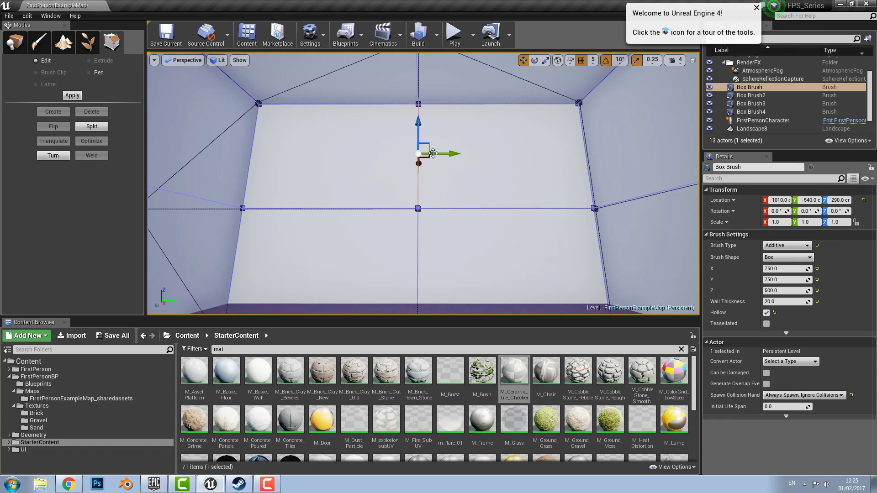
mouse_move(419, 163)
mouse_down()
mouse_move(385, 135)
mouse_move(417, 174)
mouse_up()
mouse_move(416, 174)
right_down()
mouse_move(402, 187)
mouse_move(415, 176)
mouse_move(365, 189)
mouse_move(411, 176)
right_up()
Undo the wall edge moves and the split of the vertical corner edge
mouse_move(440, 139)
right_down()
mouse_move(423, 148)
mouse_move(414, 142)
mouse_move(471, 129)
right_up()
key(ctrl+z)
key(ctrl+z)
key(ctrl+z)
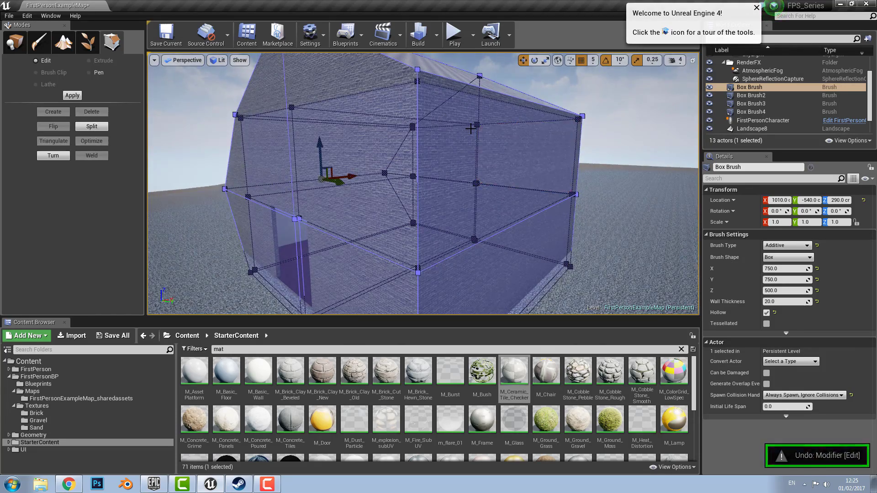
key(ctrl+z)
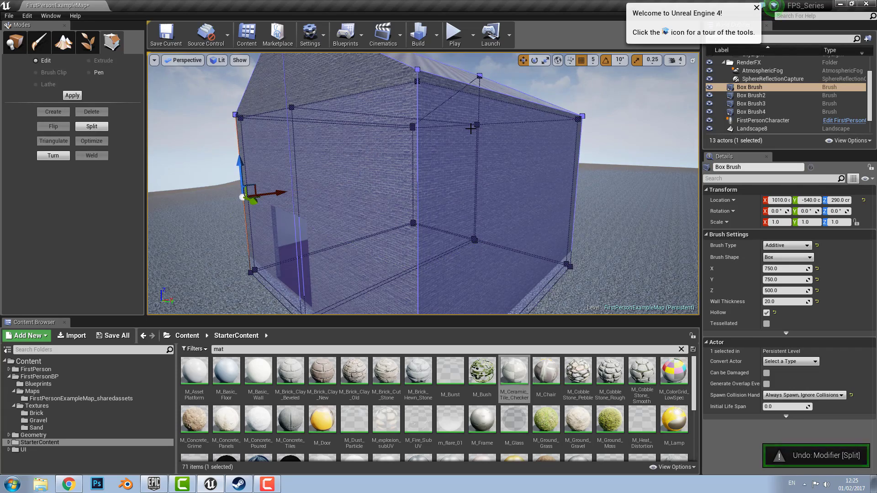
Deselect the building brush and build only the level's lighting
right_drag(470, 129, 516, 128)
right_drag(367, 135, 366, 135)
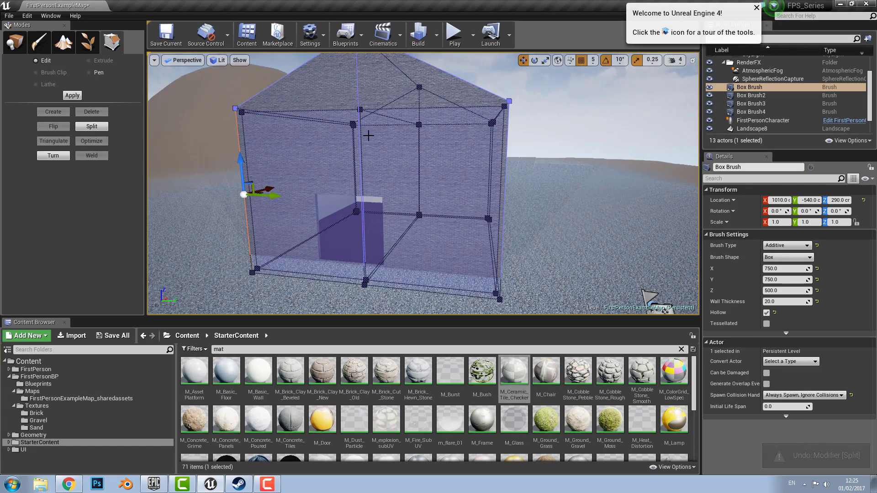
click(614, 154)
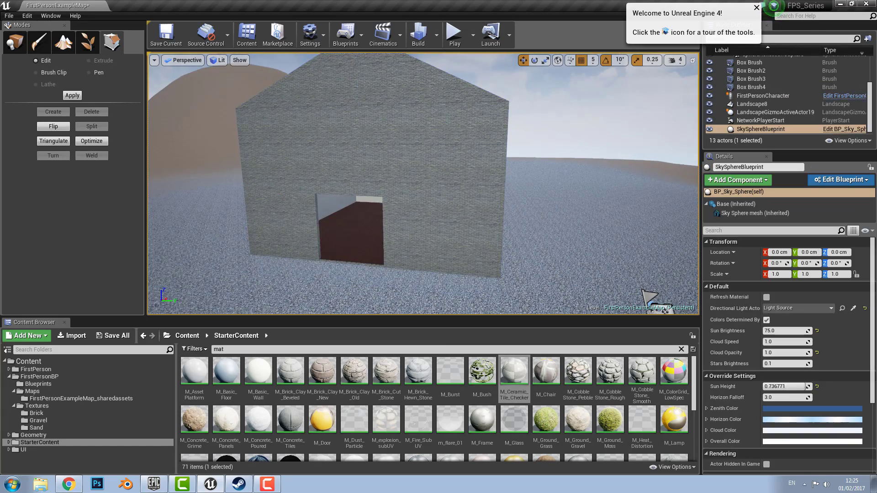
click(437, 37)
click(467, 60)
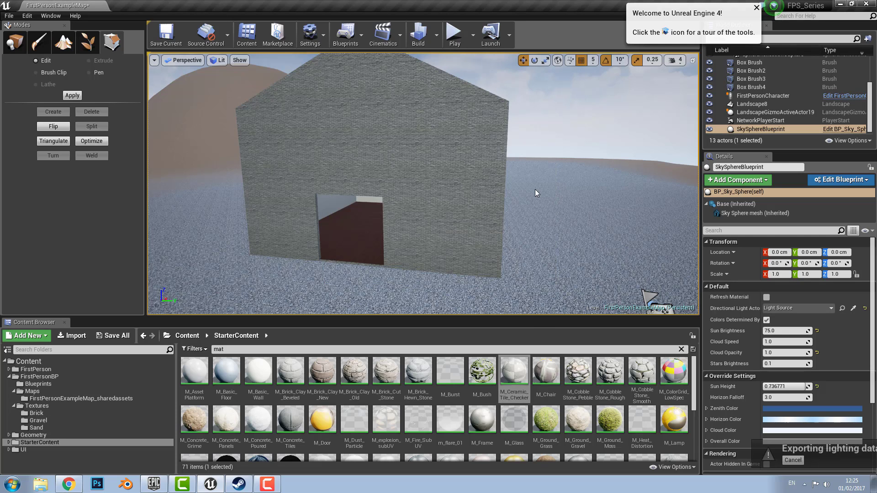
right_click(521, 197)
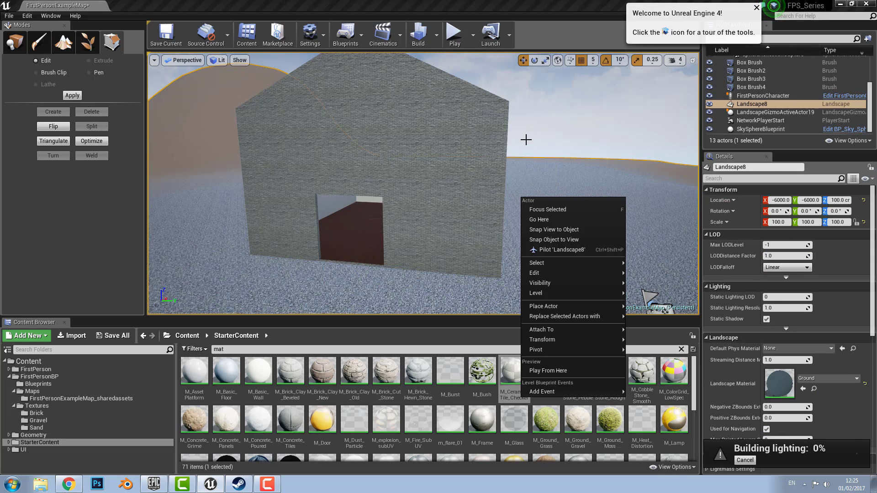
click(524, 139)
Place three point lights inside the building, one on each side wall and one on the back wall
right_drag(499, 195, 479, 182)
key(w)
key(s)
right_drag(424, 276, 456, 244)
key(w)
key(s)
click(15, 42)
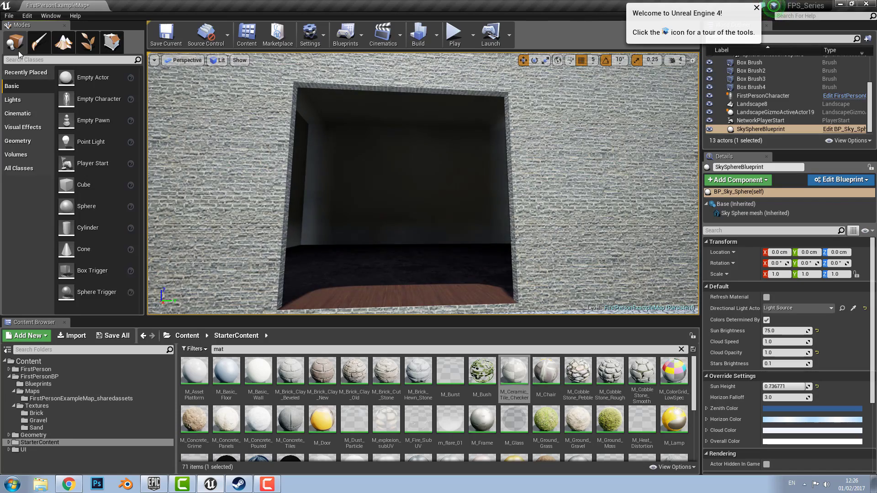
click(30, 99)
right_drag(316, 168, 324, 182)
key(w)
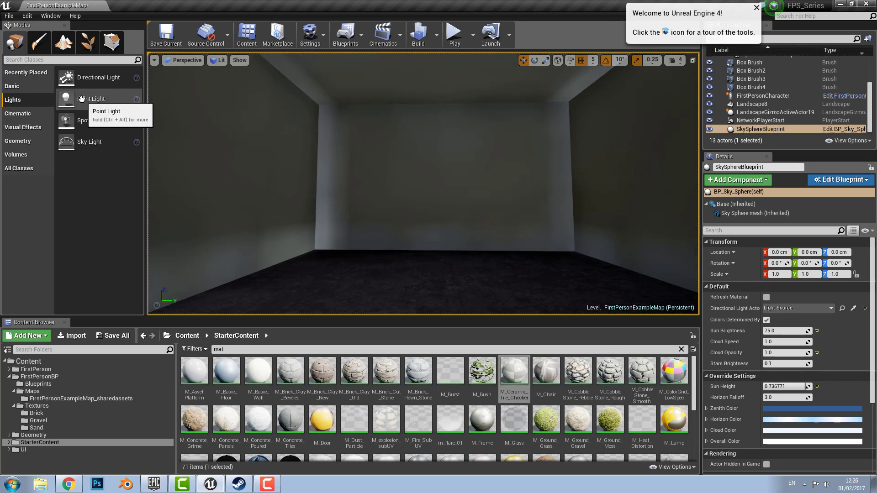
drag(81, 99, 249, 163)
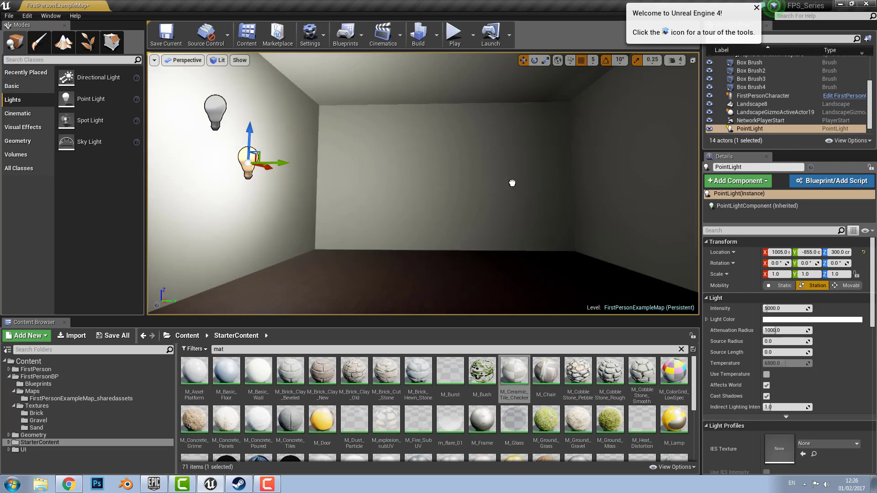
drag(511, 183, 473, 186)
drag(95, 98, 644, 173)
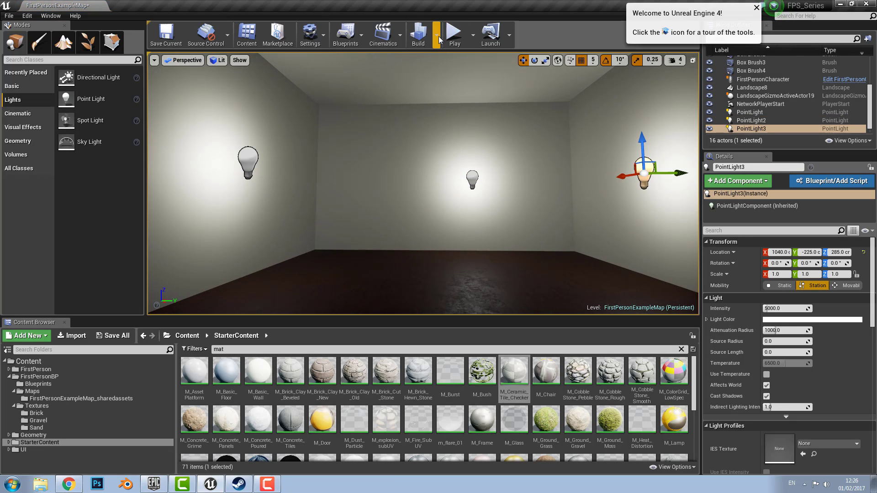
Rebuild only the level's lighting with the point lights and examine the lit interior walls and floor
click(437, 38)
click(453, 61)
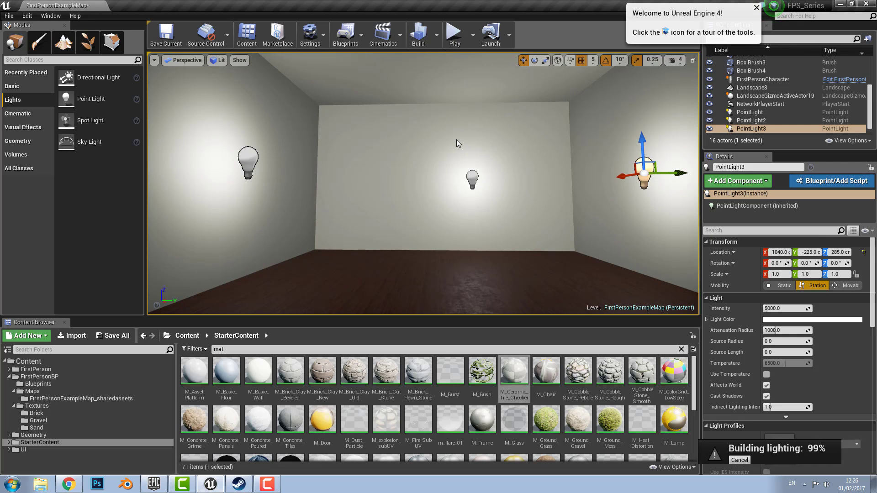
key(s)
right_drag(456, 139, 849, 187)
scroll(431, 157, up, 7)
scroll(430, 161, down, 5)
scroll(425, 166, up, 5)
scroll(425, 166, up, 2)
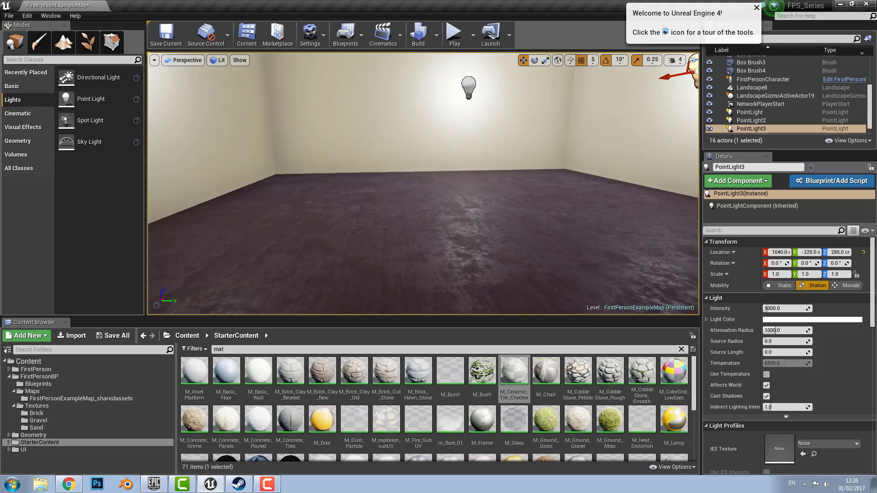
scroll(400, 179, down, 7)
scroll(402, 168, up, 5)
Place an additive box geometry brush inside the room against the back wall near the corner
right_drag(401, 169, 402, 171)
scroll(401, 170, up, 3)
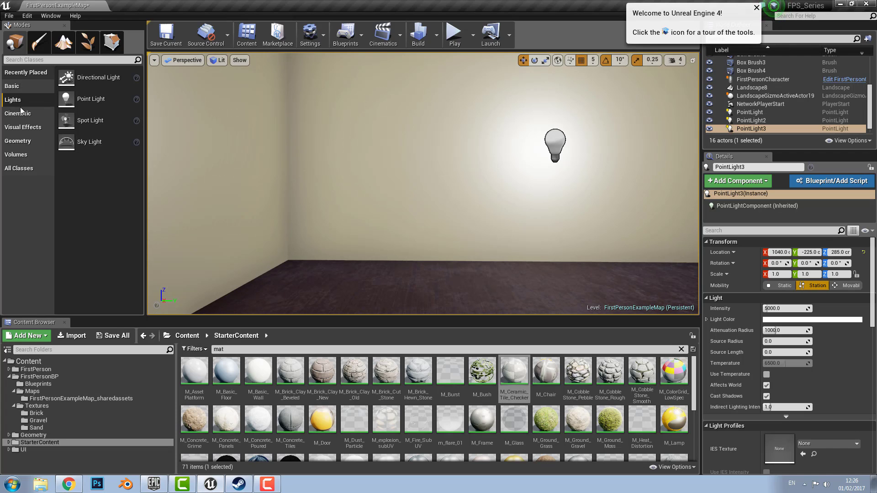
click(28, 141)
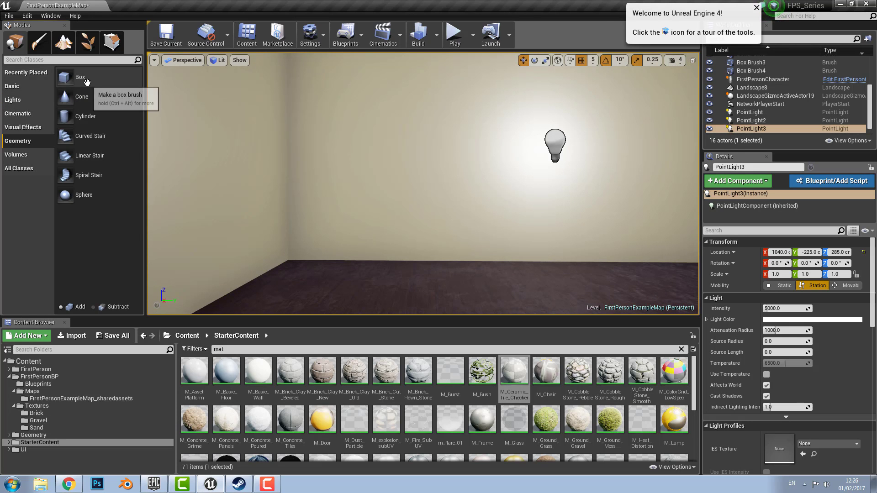
mouse_move(65, 77)
mouse_down()
mouse_move(362, 128)
mouse_move(402, 148)
mouse_move(412, 183)
mouse_up()
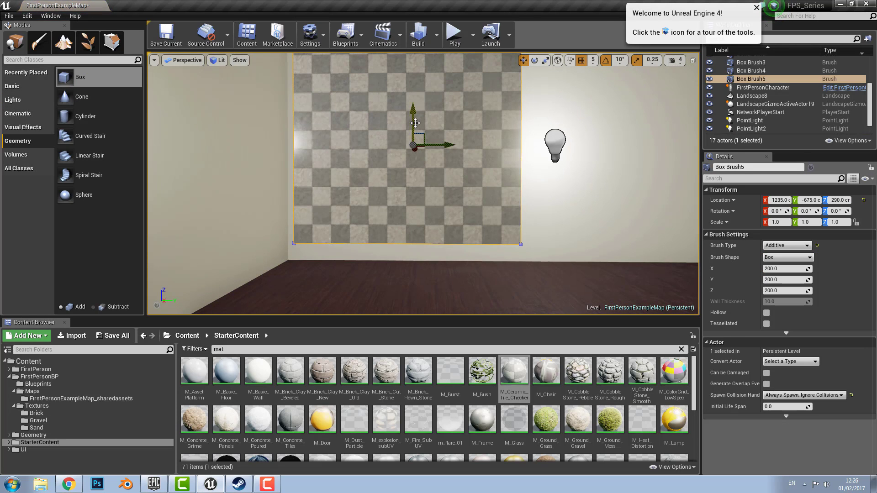
Set the Z size of the box brush at the back wall to 50
scroll(415, 123, down, 4)
scroll(418, 127, up, 2)
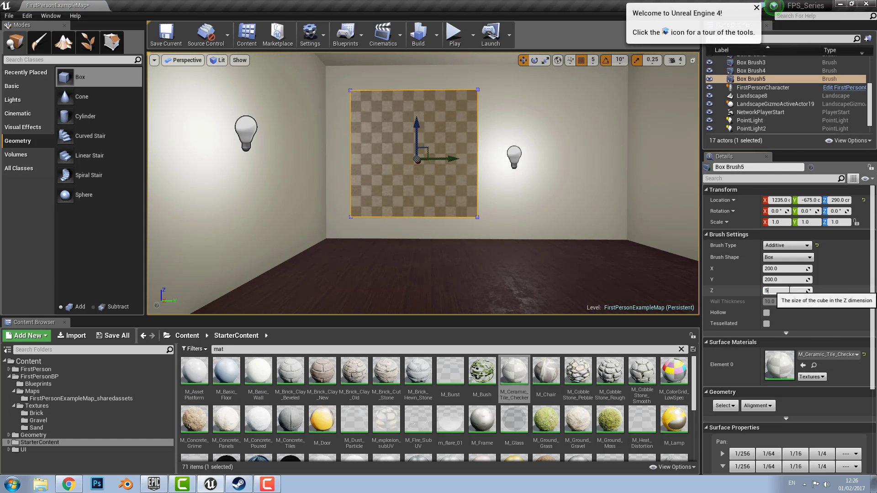
text(0)
key(Return)
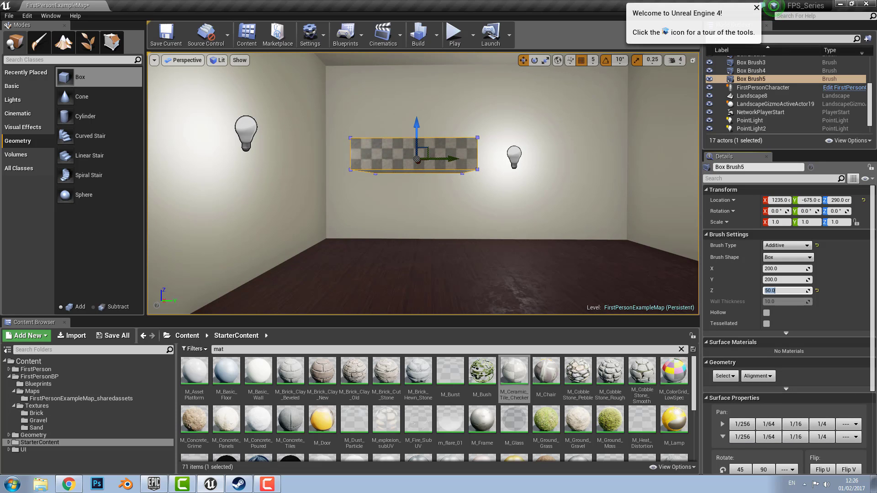
Move the box brush through the back wall to X 1325 and make it subtractive to cut a window opening
mouse_move(434, 174)
right_down()
mouse_move(410, 183)
mouse_move(434, 174)
right_up()
key(w)
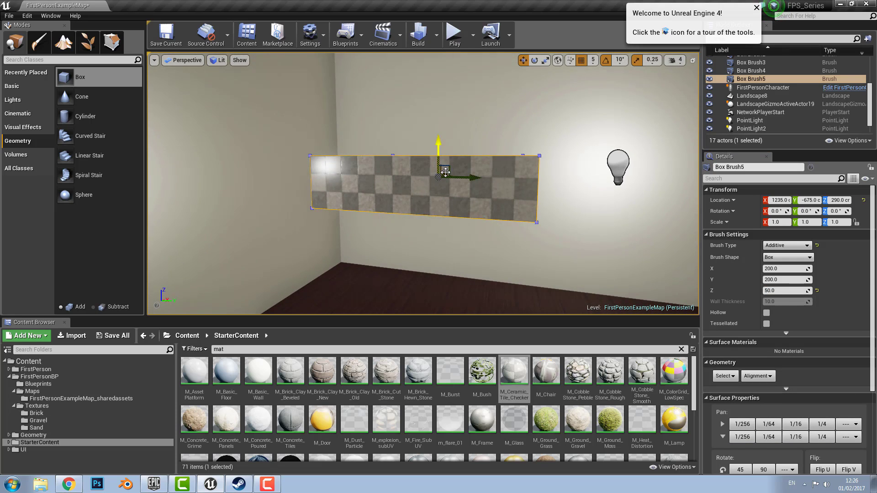
drag(460, 160, 456, 163)
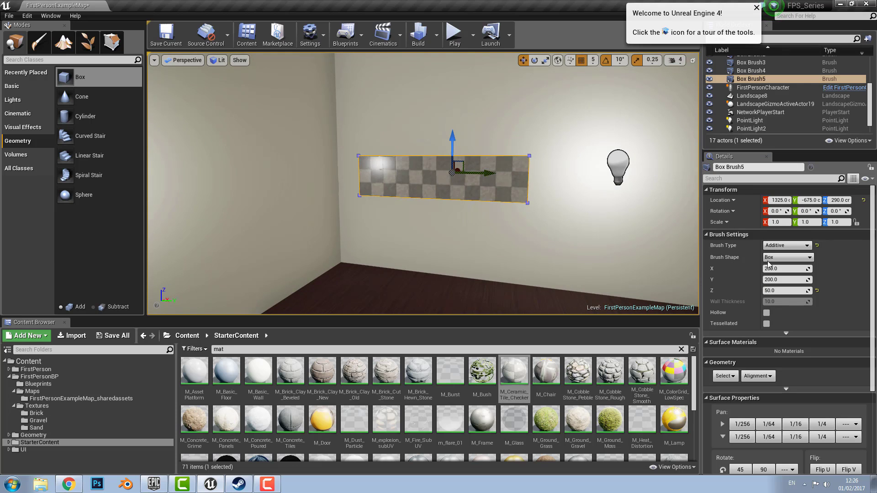
click(776, 246)
click(777, 259)
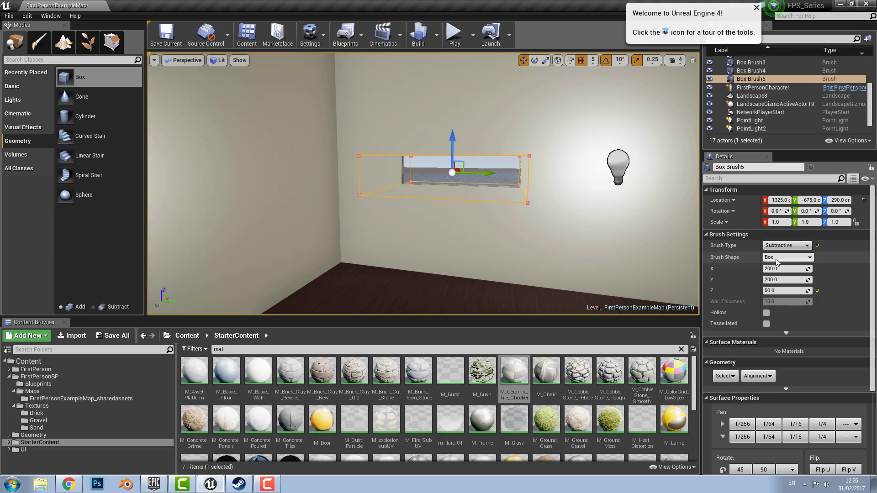
Examine the window opening from inside the room, the neighbouring walls, and the building's exterior walls and roof
key(w)
mouse_move(544, 235)
right_down()
mouse_move(521, 239)
mouse_move(550, 227)
right_up()
middle_drag(354, 154, 393, 151)
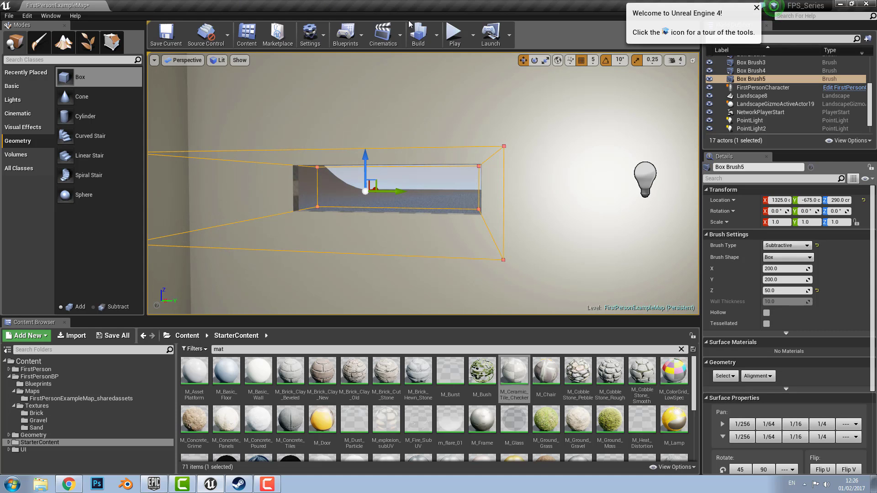
right_drag(491, 272, 422, 279)
scroll(490, 272, down, 6)
mouse_move(469, 248)
right_down()
mouse_move(369, 258)
mouse_move(506, 220)
right_up()
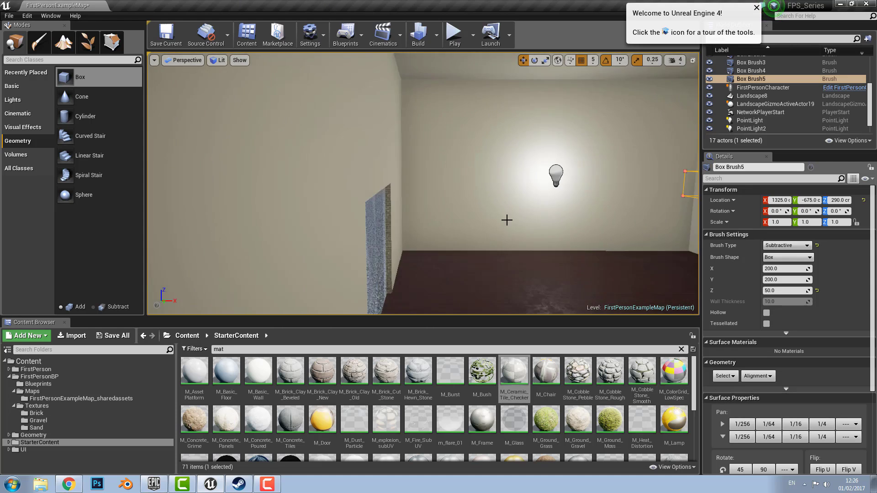
mouse_move(399, 195)
right_down()
mouse_move(336, 194)
mouse_move(402, 187)
right_up()
scroll(371, 194, up, 6)
right_drag(499, 188, 542, 186)
scroll(499, 188, down, 4)
scroll(475, 174, down, 4)
right_drag(413, 177, 395, 189)
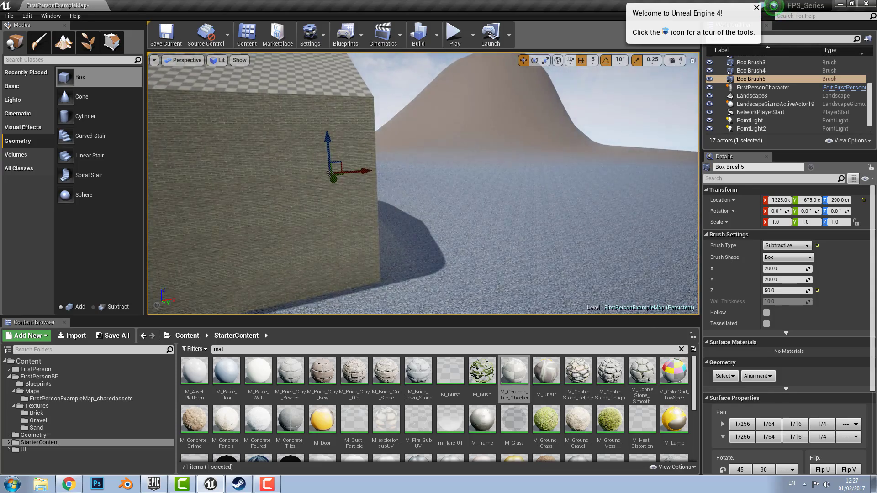
mouse_move(439, 170)
right_down()
mouse_move(396, 176)
mouse_move(439, 171)
right_up()
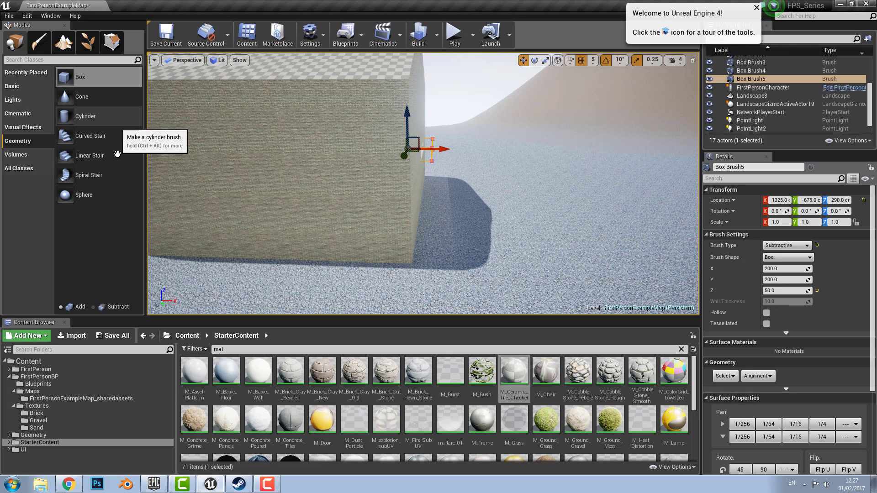
mouse_move(522, 196)
right_down()
mouse_move(504, 195)
mouse_move(521, 180)
right_up()
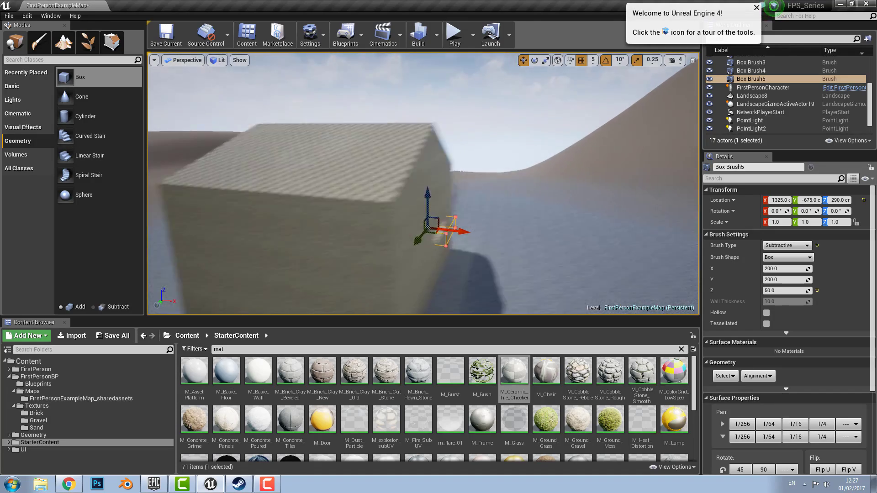
right_drag(488, 277, 493, 260)
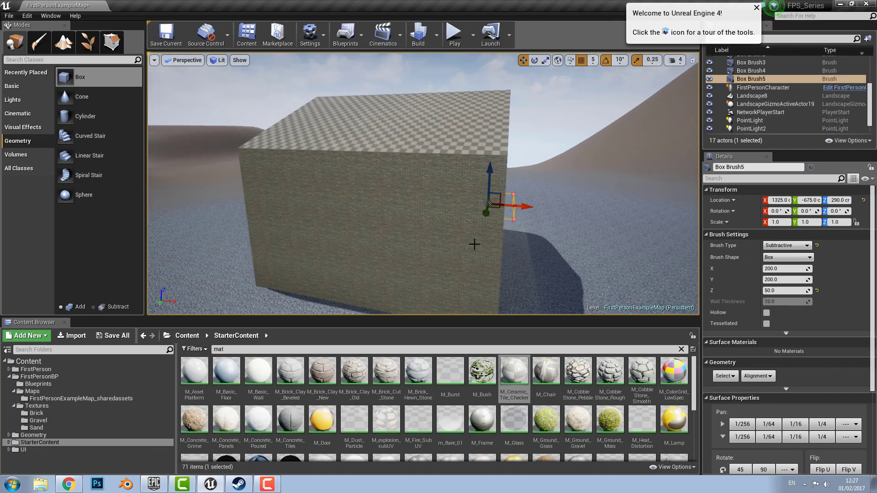
scroll(475, 243, up, 10)
right_drag(392, 177, 436, 176)
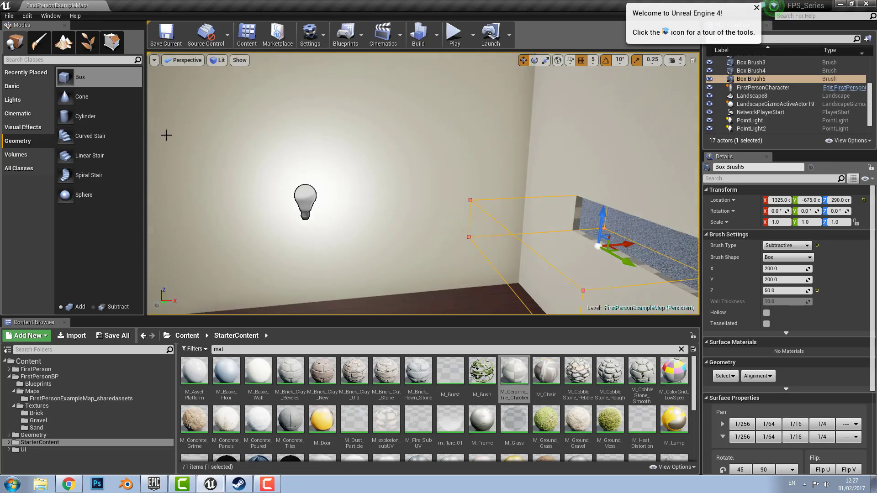